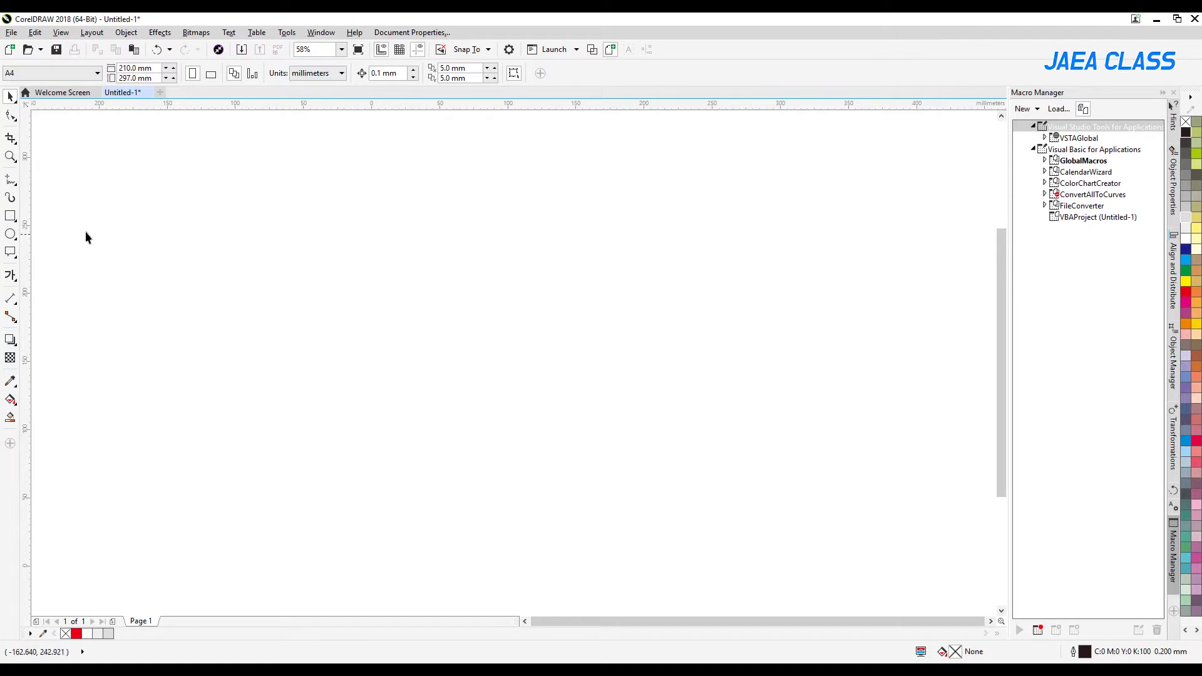
# Draw a rectangle about 215 by 119 mm and activate the Shape tool on it for corner editing
pyautogui.click(10, 217)
pyautogui.moveTo(391, 230)
pyautogui.mouseDown()
pyautogui.moveTo(533, 366)
pyautogui.moveTo(673, 377)
pyautogui.moveTo(690, 390)
pyautogui.moveTo(577, 383)
pyautogui.moveTo(685, 392)
pyautogui.mouseUp()
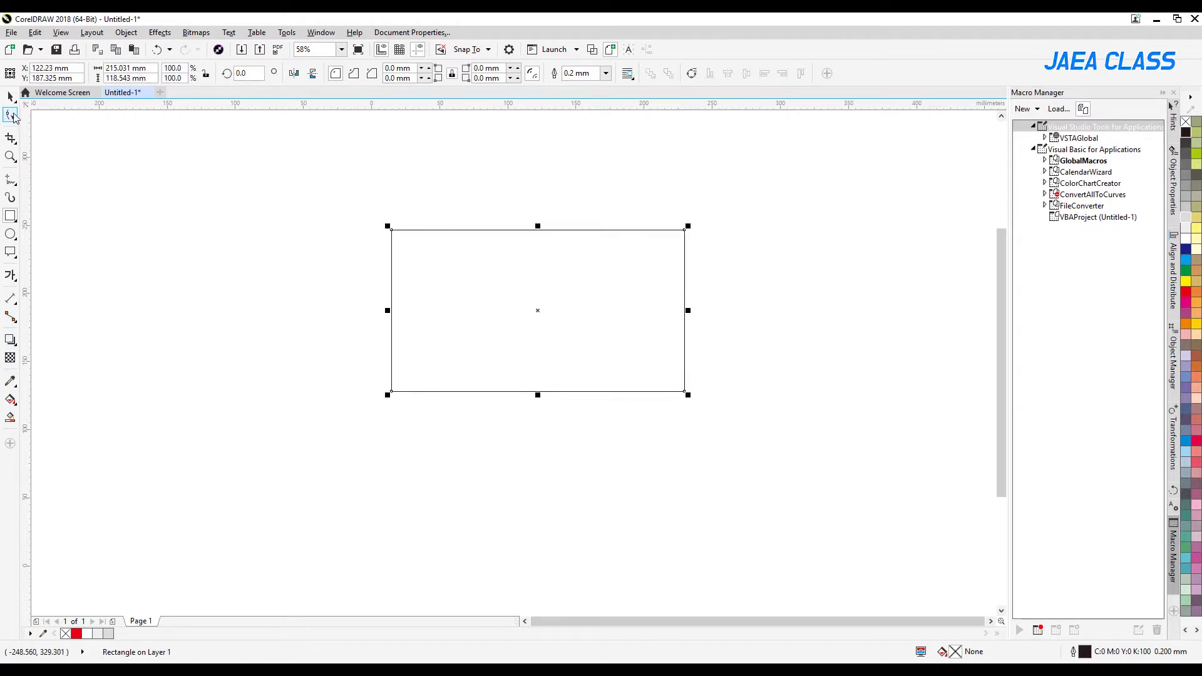
pyautogui.click(10, 116)
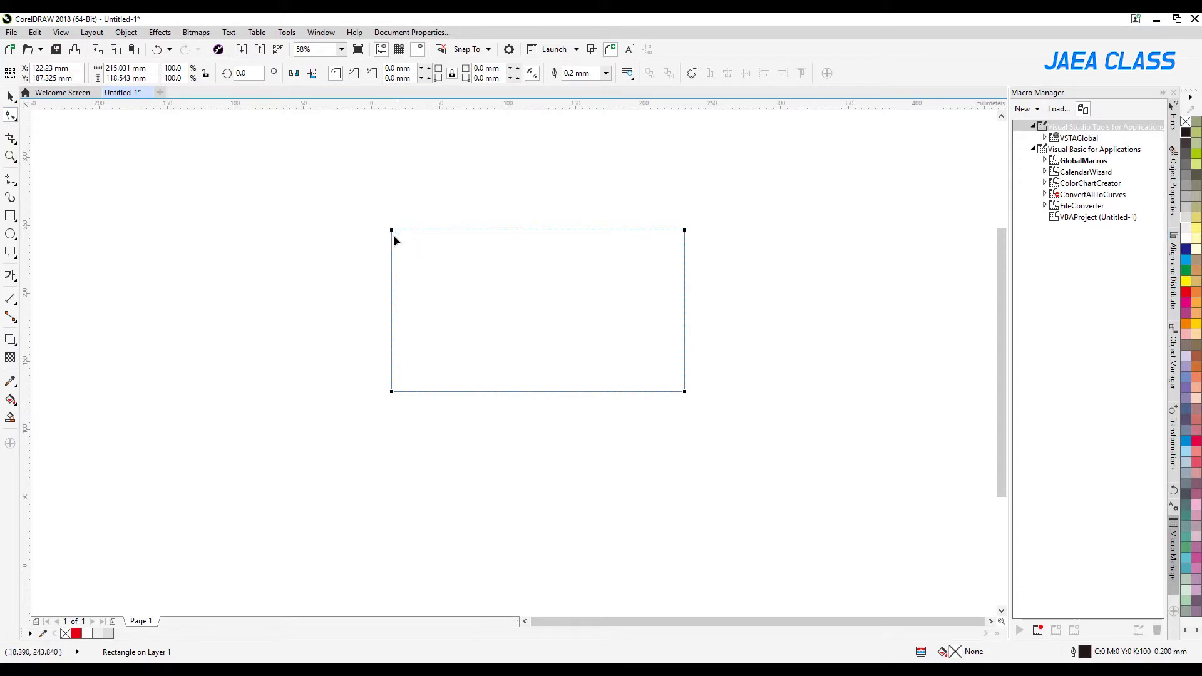
pyautogui.click(9, 97)
pyautogui.click(12, 117)
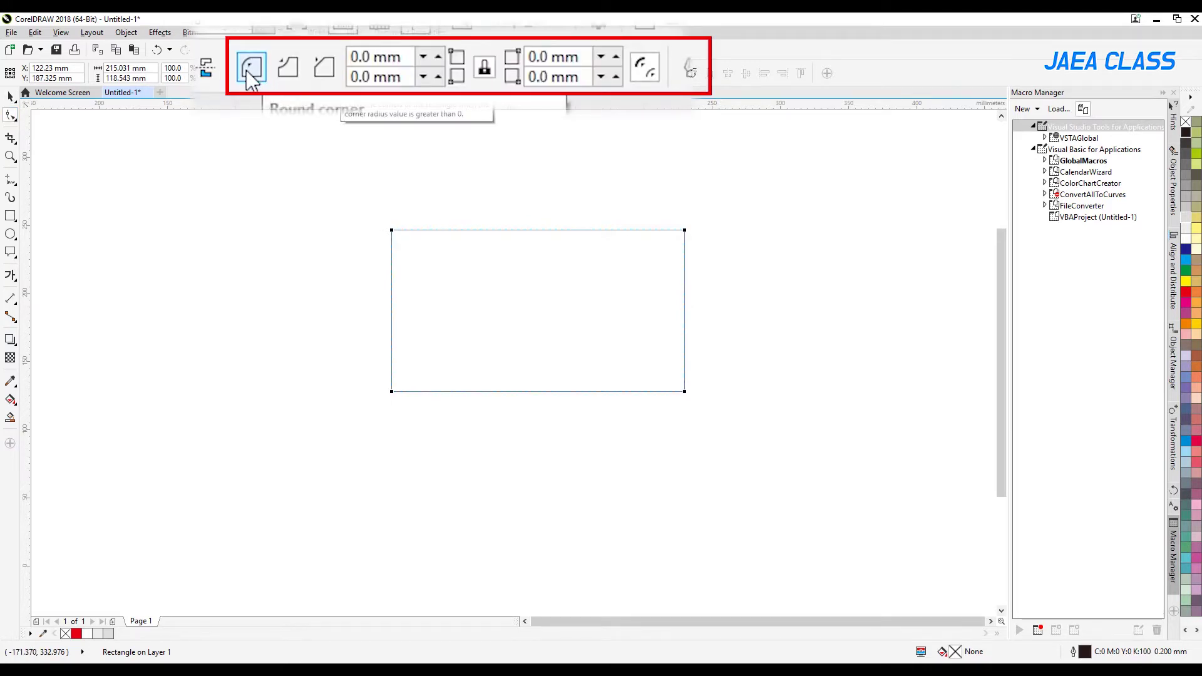
# Round all four rectangle corners by about 33 mm, try the scalloped and chamfered corner styles, and return to round corners
pyautogui.moveTo(392, 230); pyautogui.dragTo(392, 275)
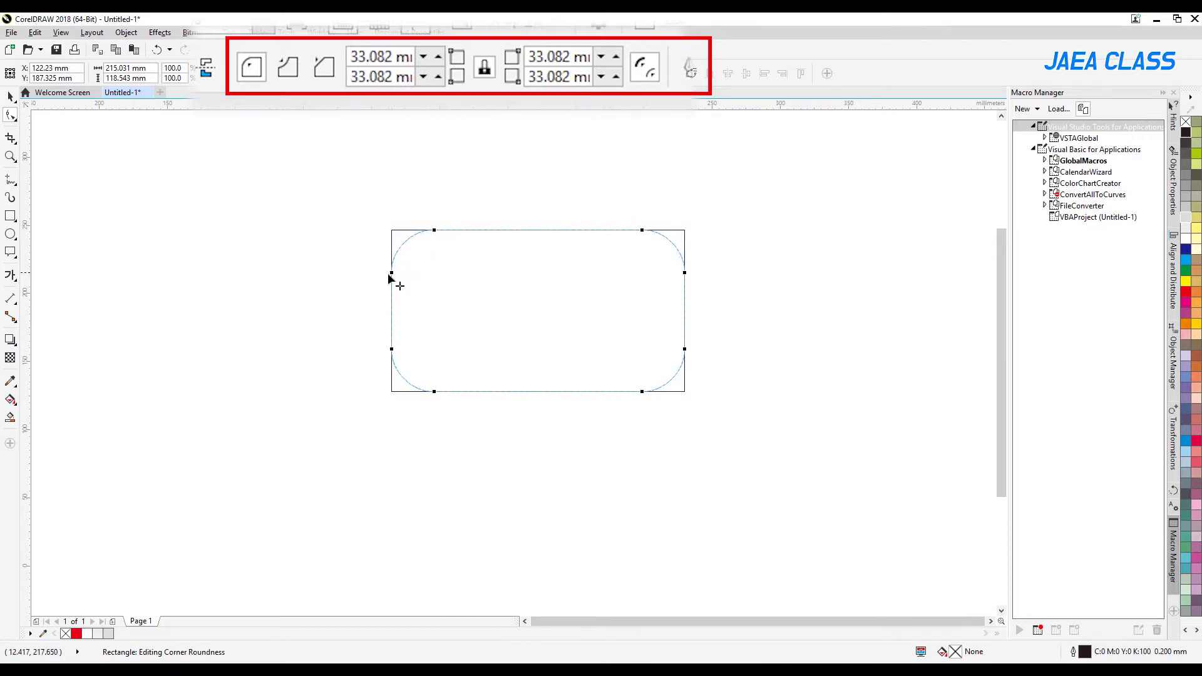
pyautogui.click(287, 69)
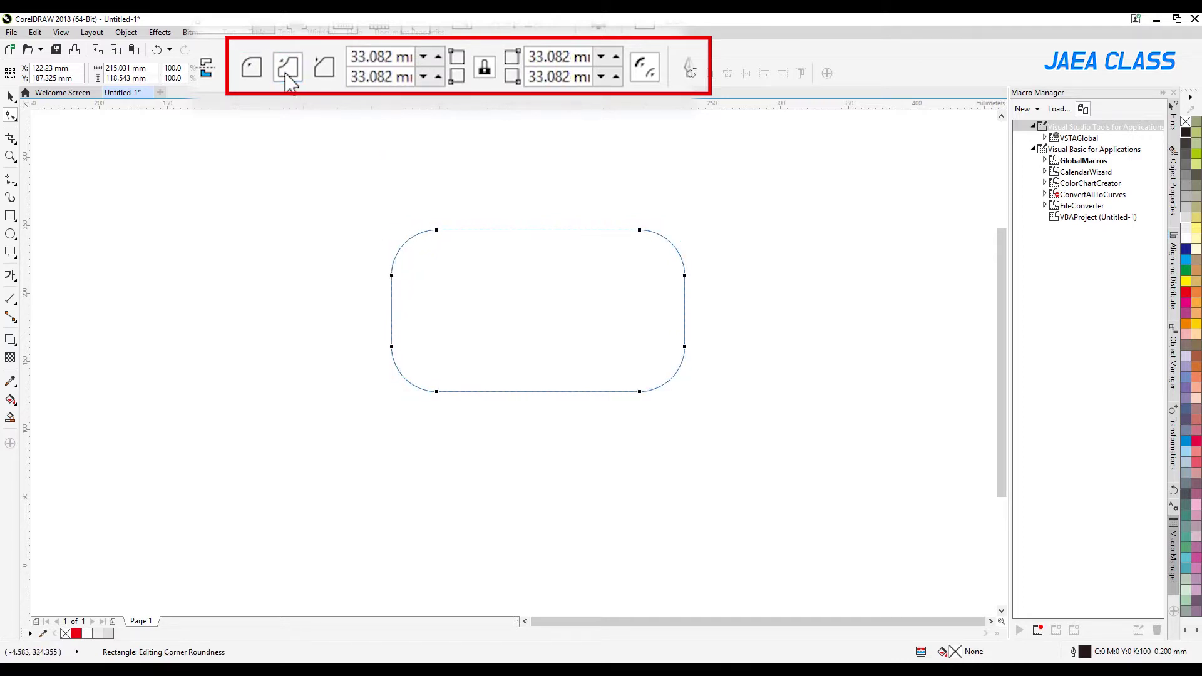
pyautogui.click(321, 72)
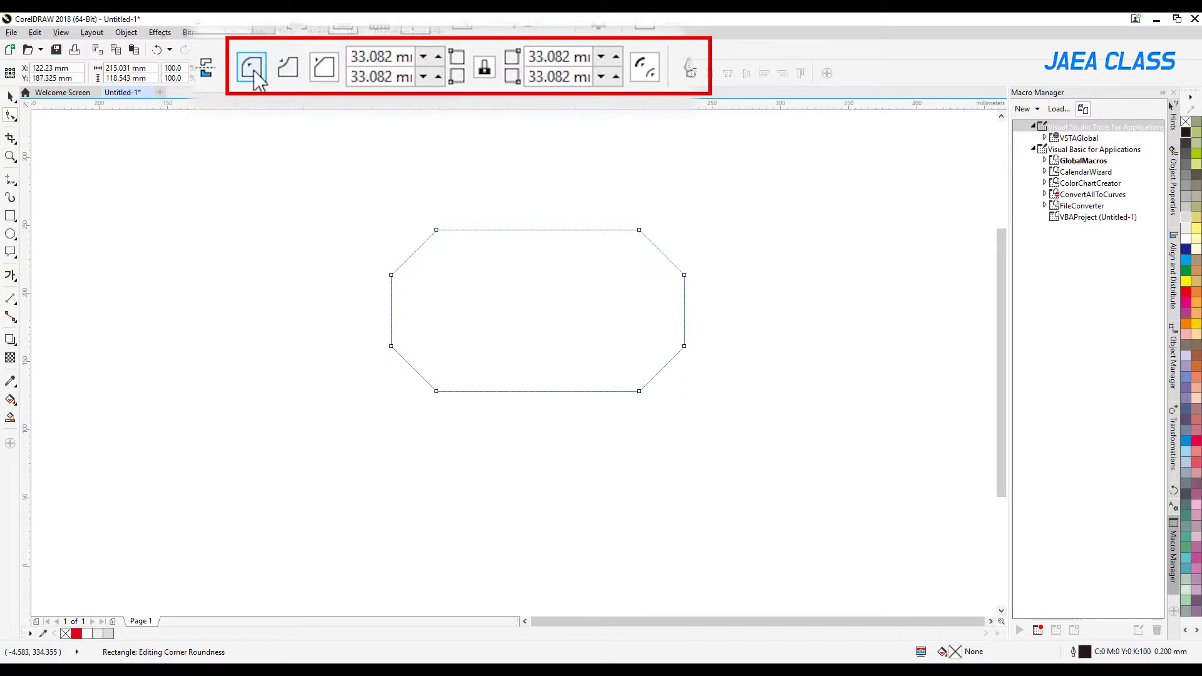
pyautogui.click(287, 64)
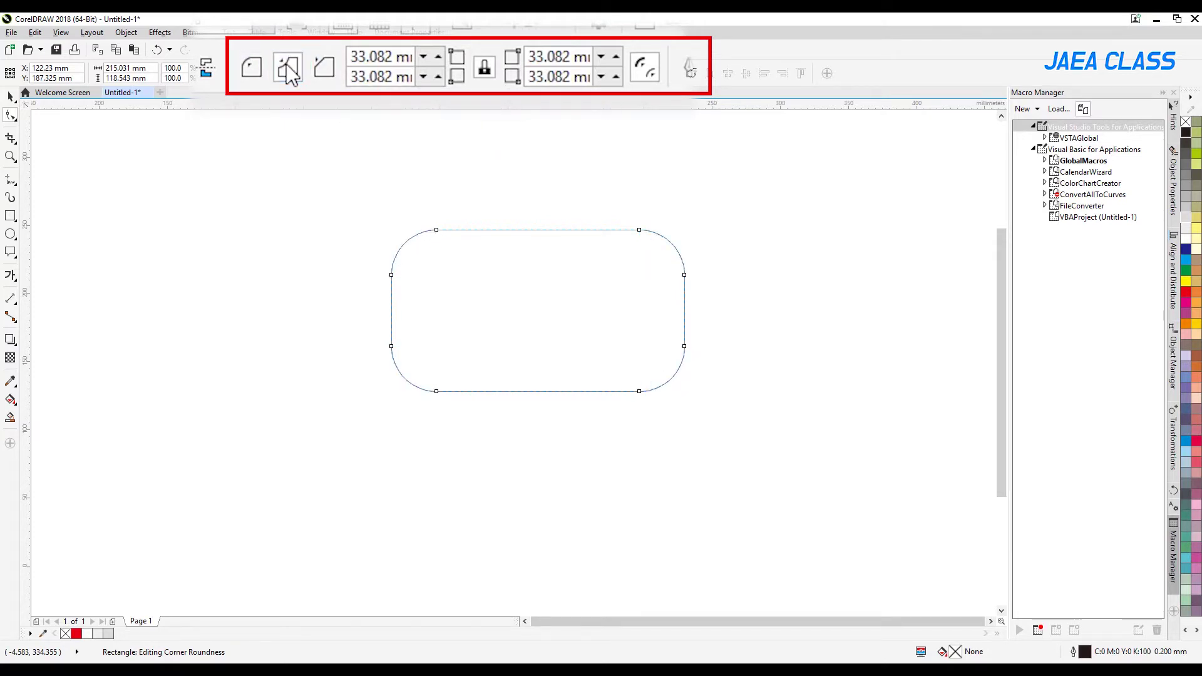
pyautogui.click(321, 69)
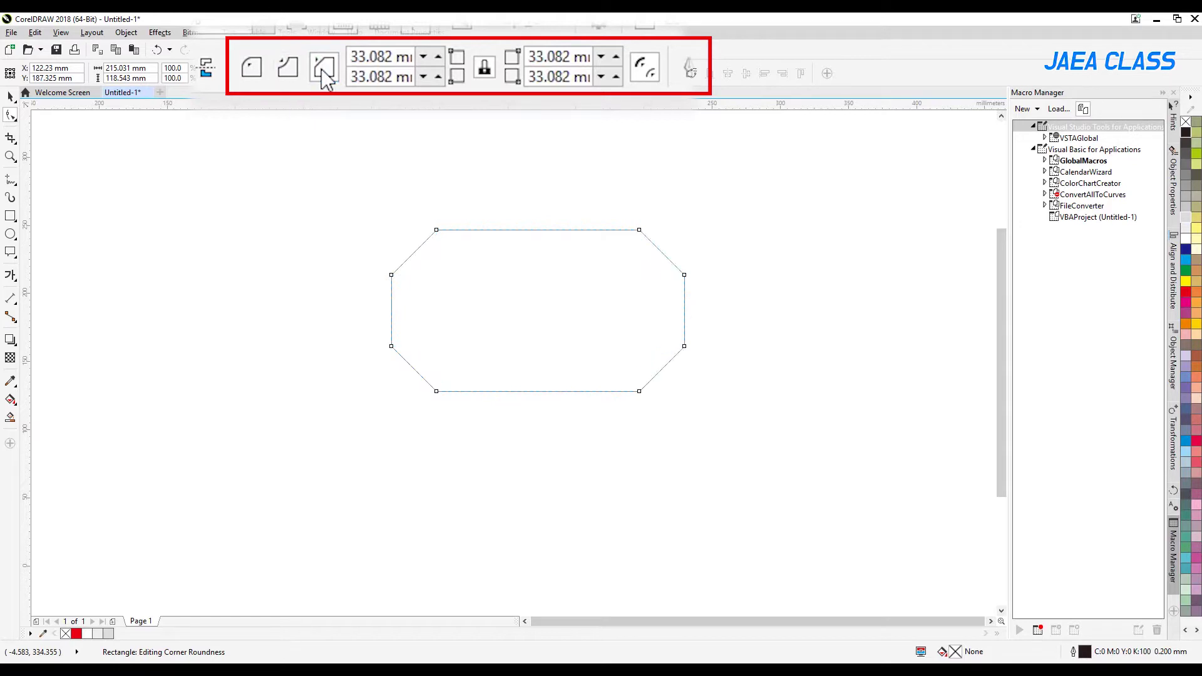
pyautogui.click(259, 63)
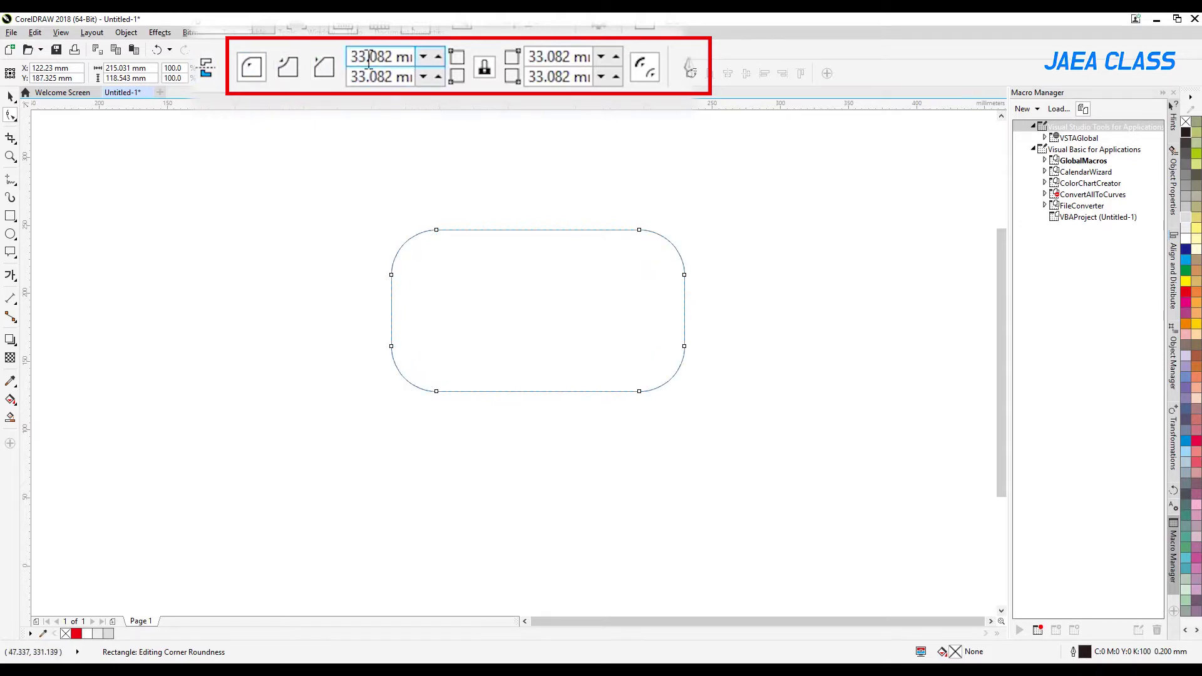
# Adjust the radius of all four rounded corners to about 36 mm
pyautogui.moveTo(437, 229)
pyautogui.mouseDown()
pyautogui.moveTo(460, 231)
pyautogui.moveTo(433, 231)
pyautogui.mouseUp()
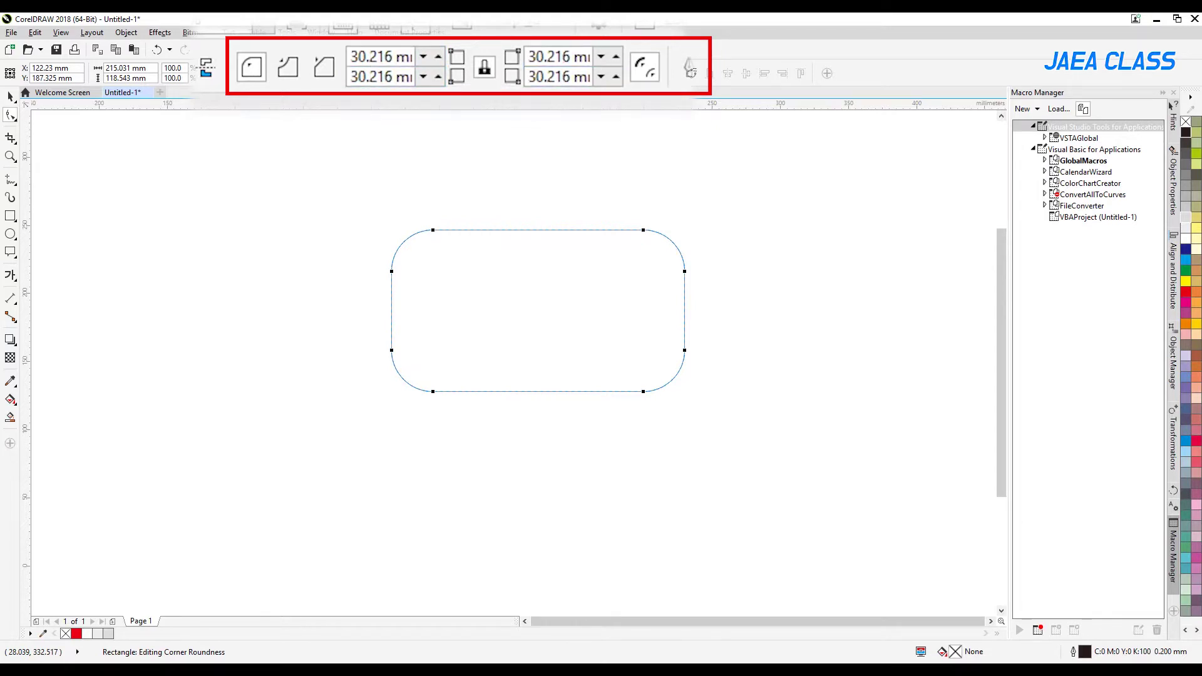
pyautogui.moveTo(434, 233)
pyautogui.mouseDown()
pyautogui.moveTo(415, 233)
pyautogui.moveTo(456, 232)
pyautogui.moveTo(441, 232)
pyautogui.mouseUp()
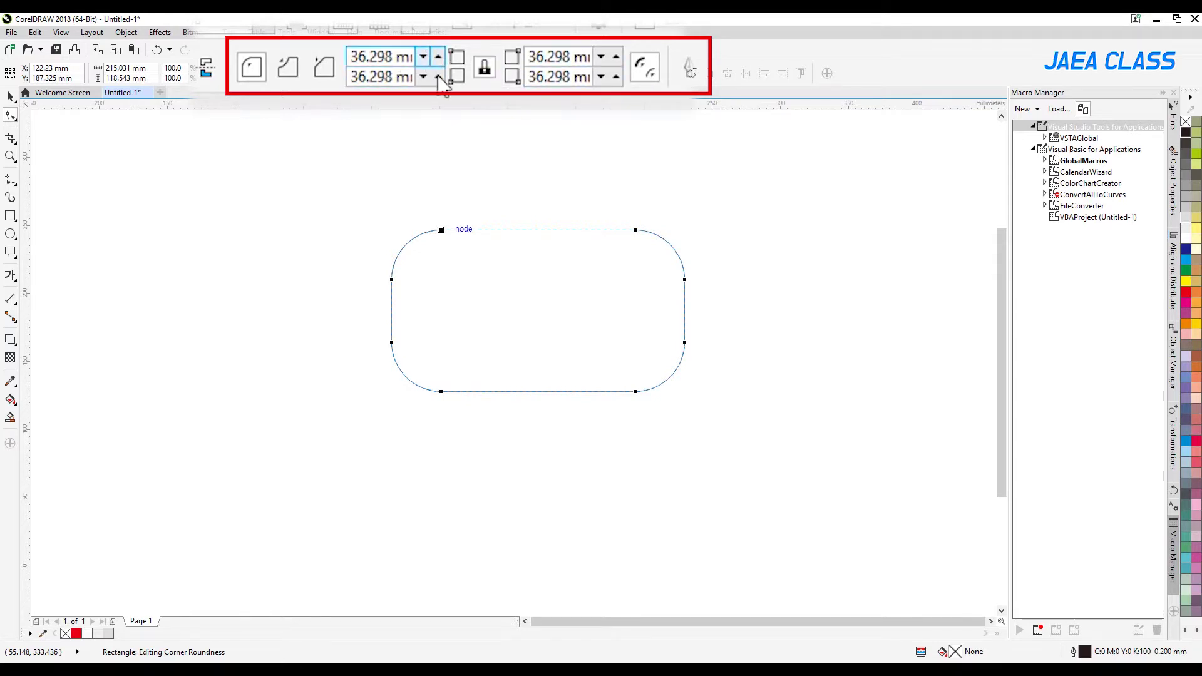
# Try an independent 80 mm radius on the rectangle's upper-left corner, undo it, and link the corners again
pyautogui.click(483, 70)
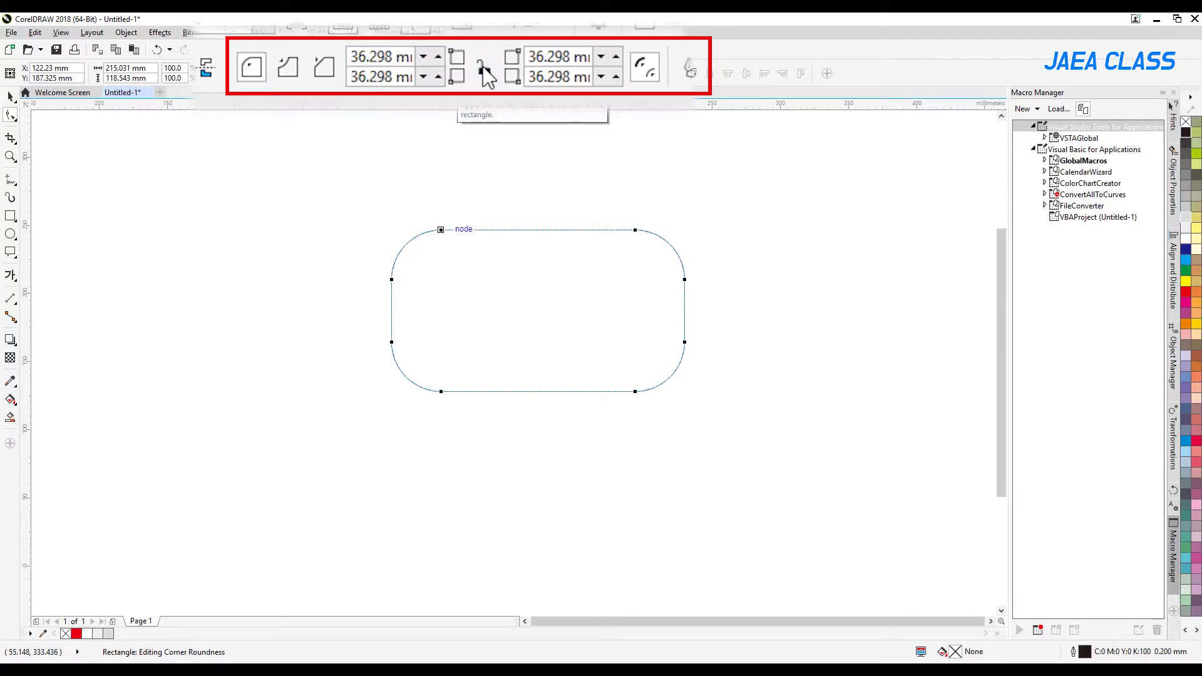
pyautogui.click(400, 58)
pyautogui.doubleClick(401, 58)
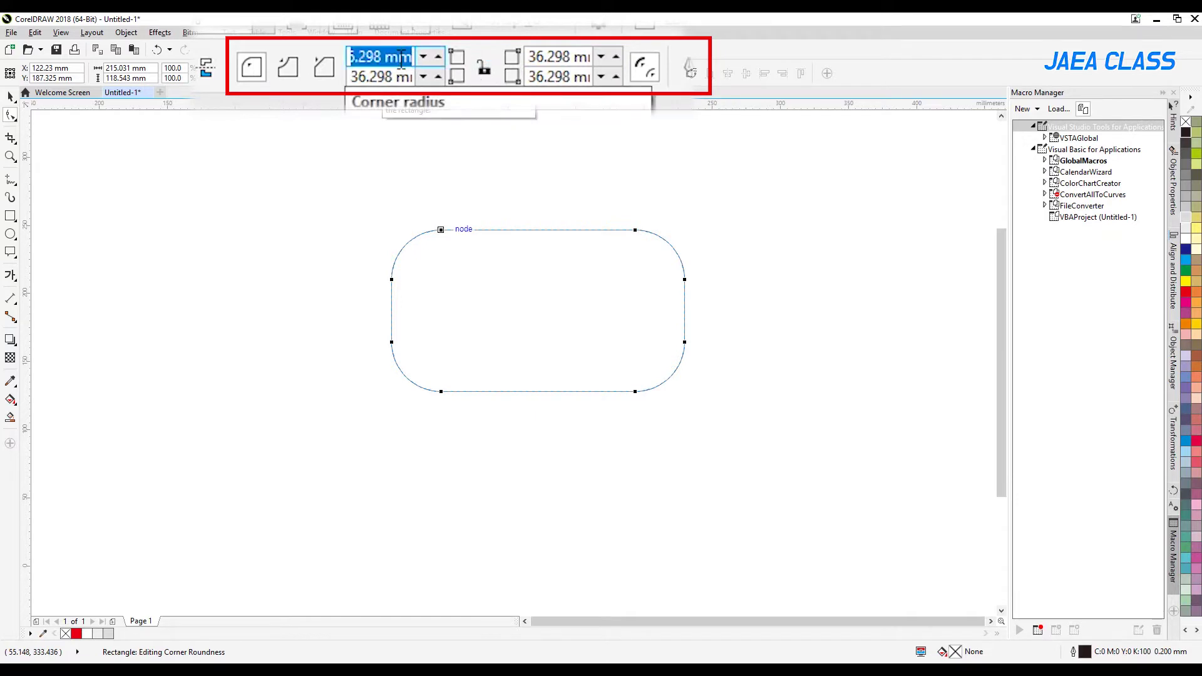
pyautogui.write('80')
pyautogui.press('Return')
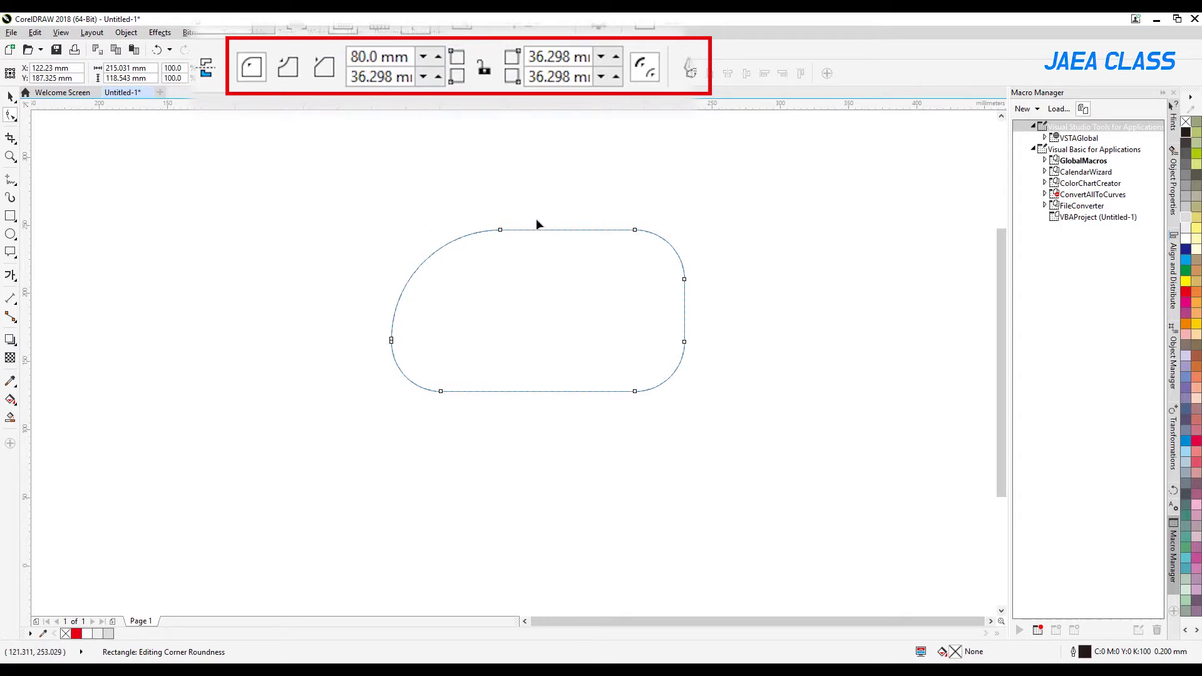
pyautogui.hotkey('ctrl', 'z')
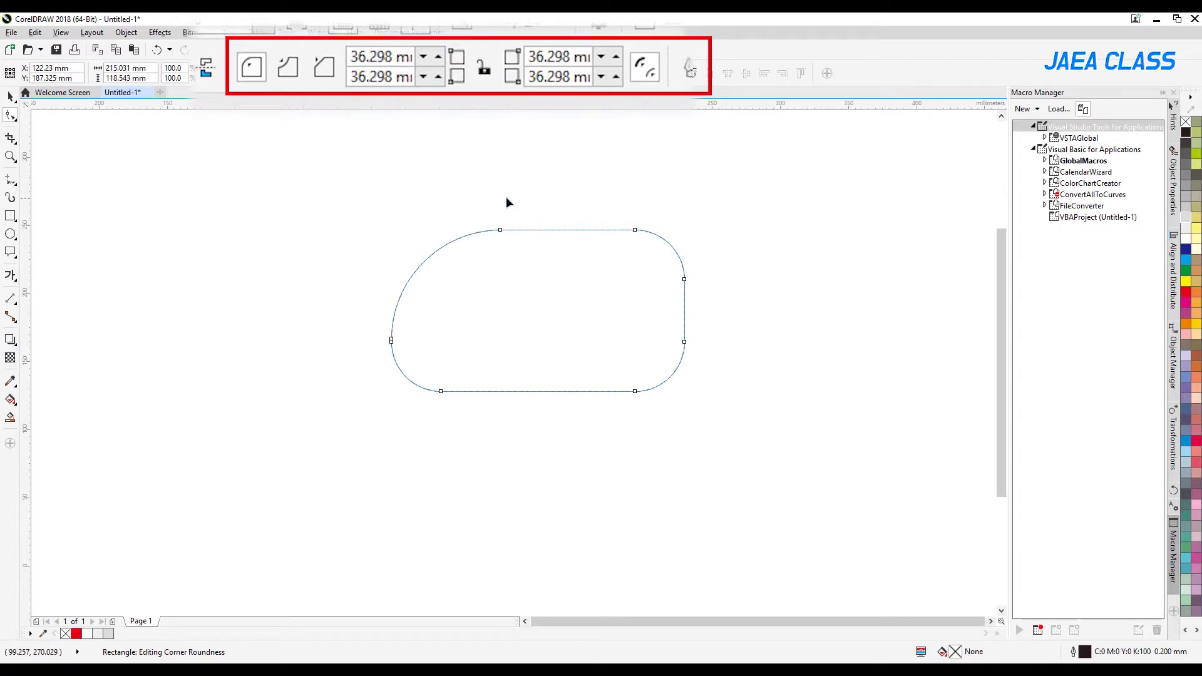
pyautogui.click(485, 69)
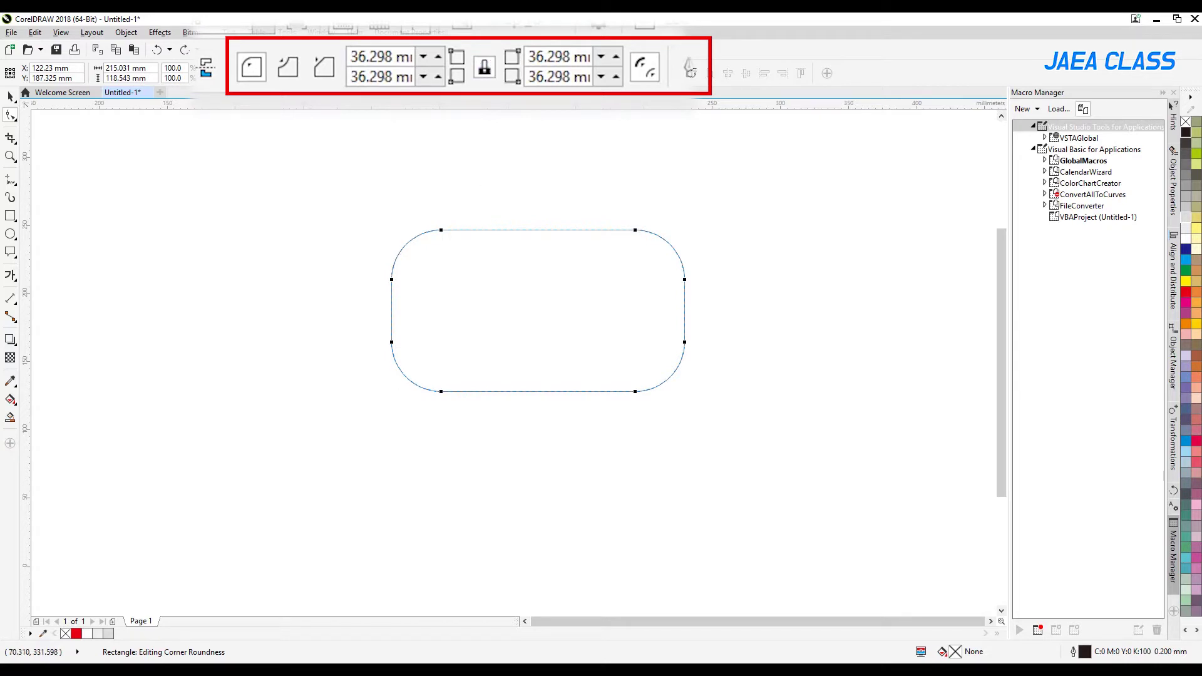
# Make all corners square, and round only the rectangle's upper-left corner by about 44 mm and its lower-right corner by about 59 mm
pyautogui.moveTo(445, 233); pyautogui.dragTo(378, 233)
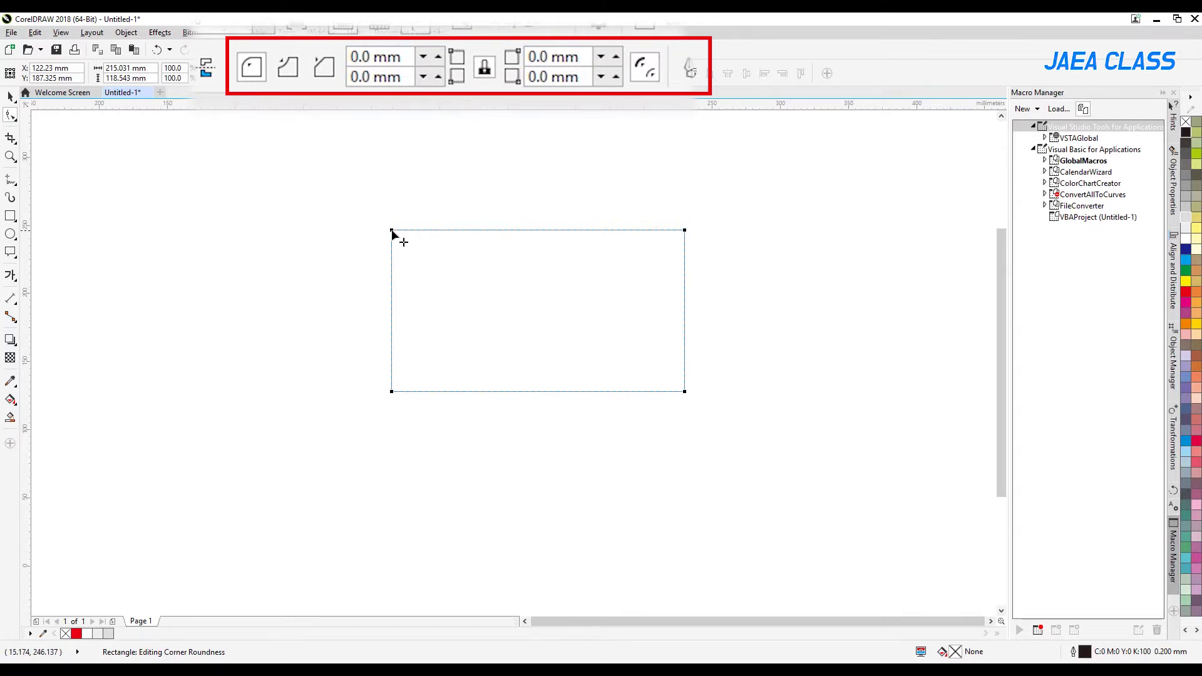
pyautogui.moveTo(393, 232); pyautogui.dragTo(396, 290)
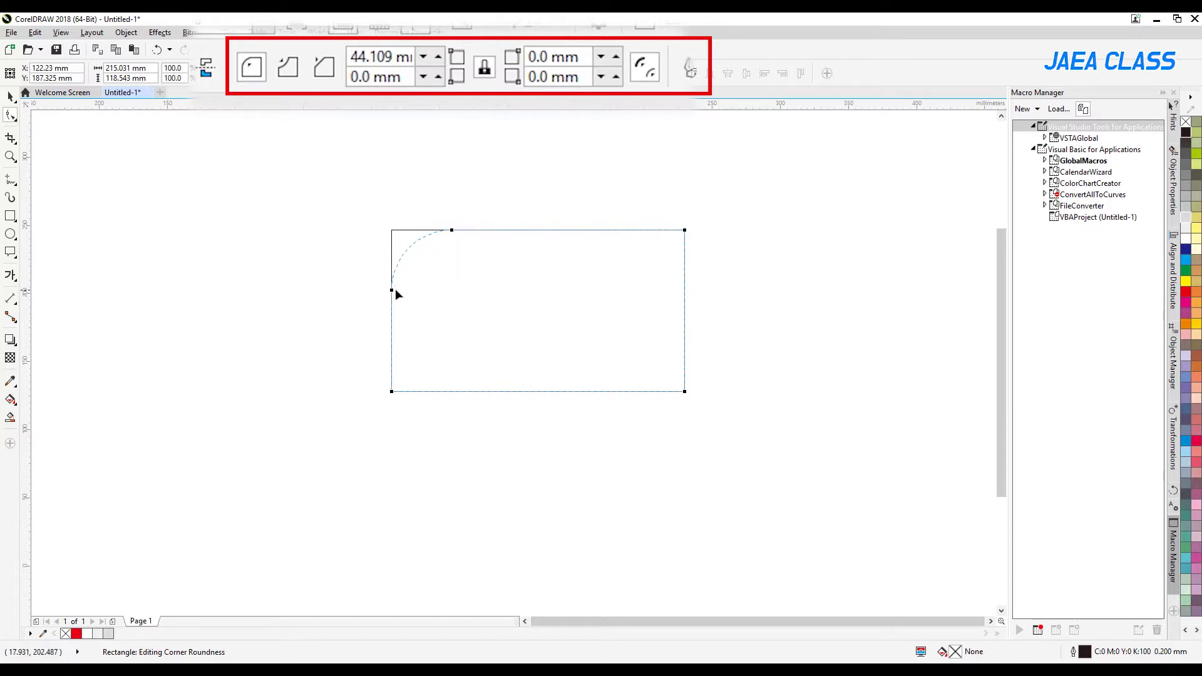
pyautogui.click(685, 390)
pyautogui.moveTo(685, 392); pyautogui.dragTo(592, 391)
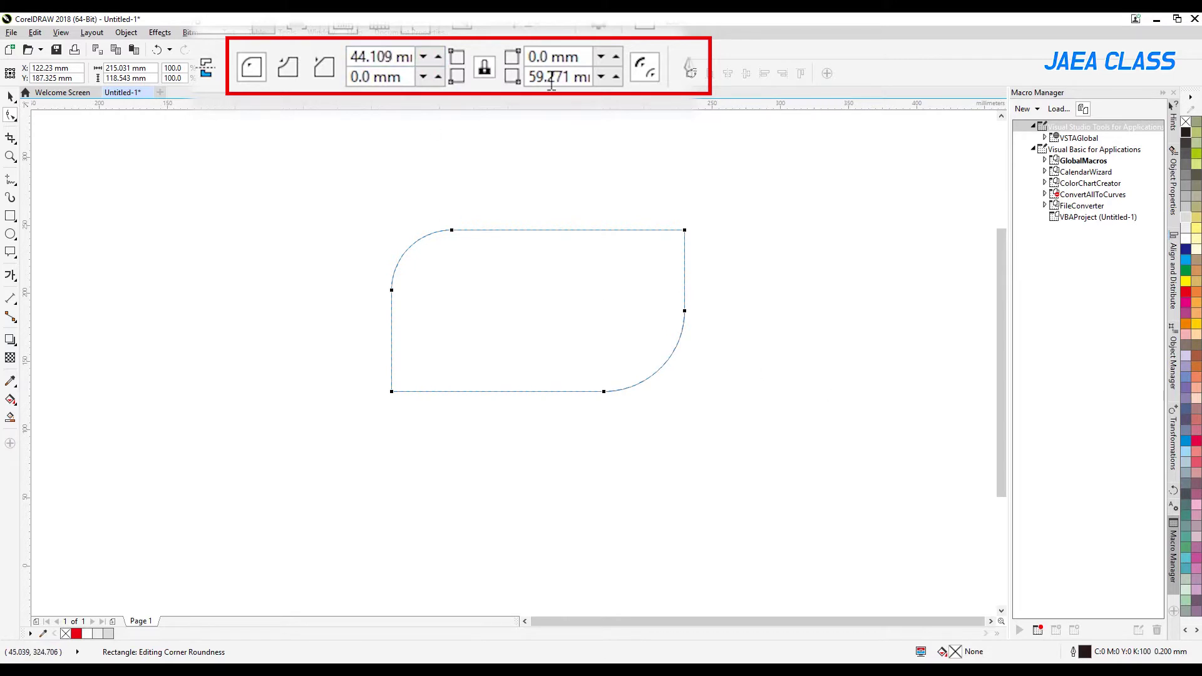
# Set the upper-left corner radius to 45 mm while the corners are linked
pyautogui.click(380, 57)
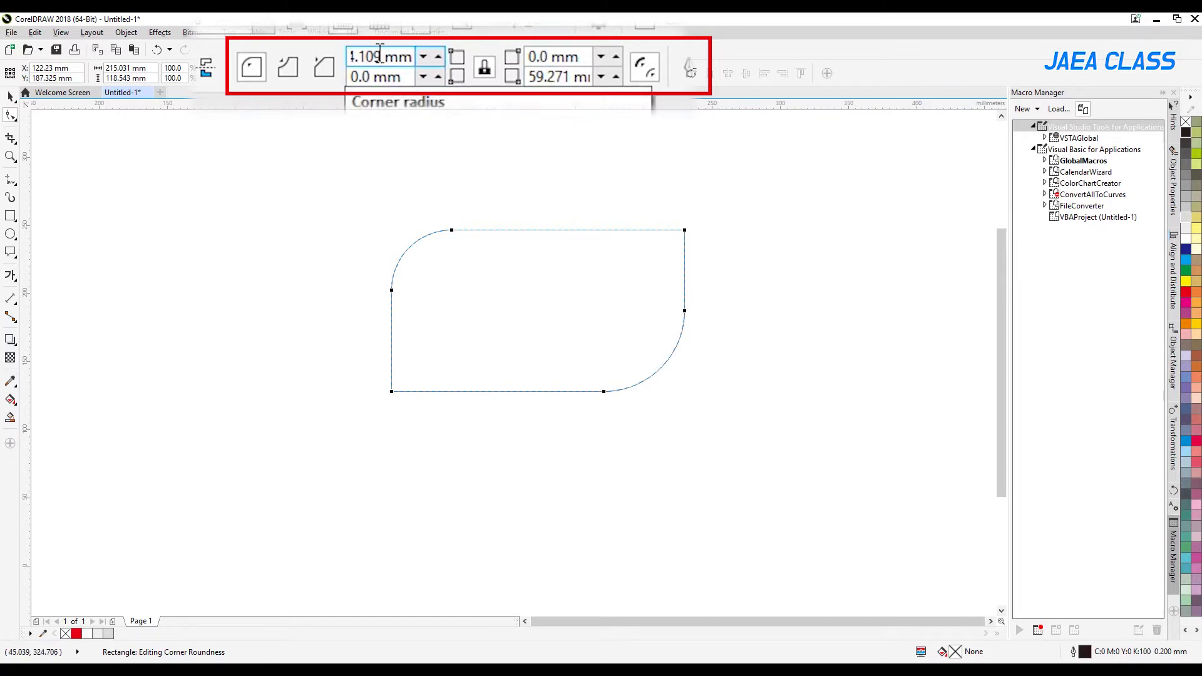
pyautogui.doubleClick(380, 56)
pyautogui.write('45')
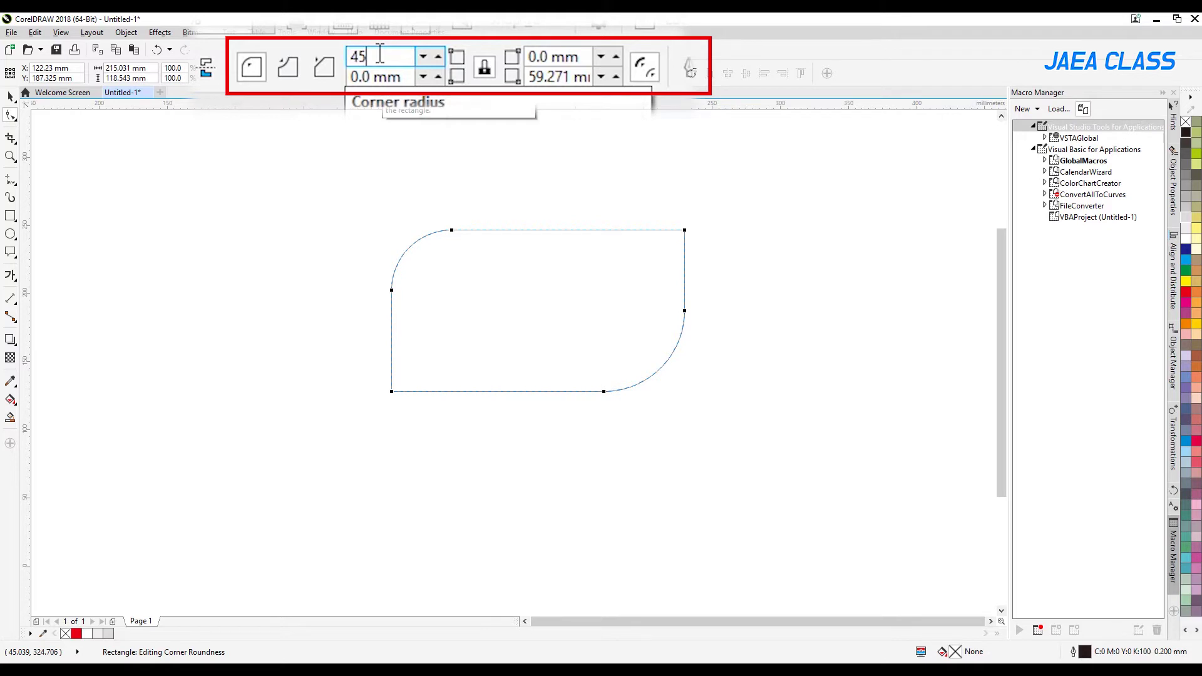
pyautogui.press('Return')
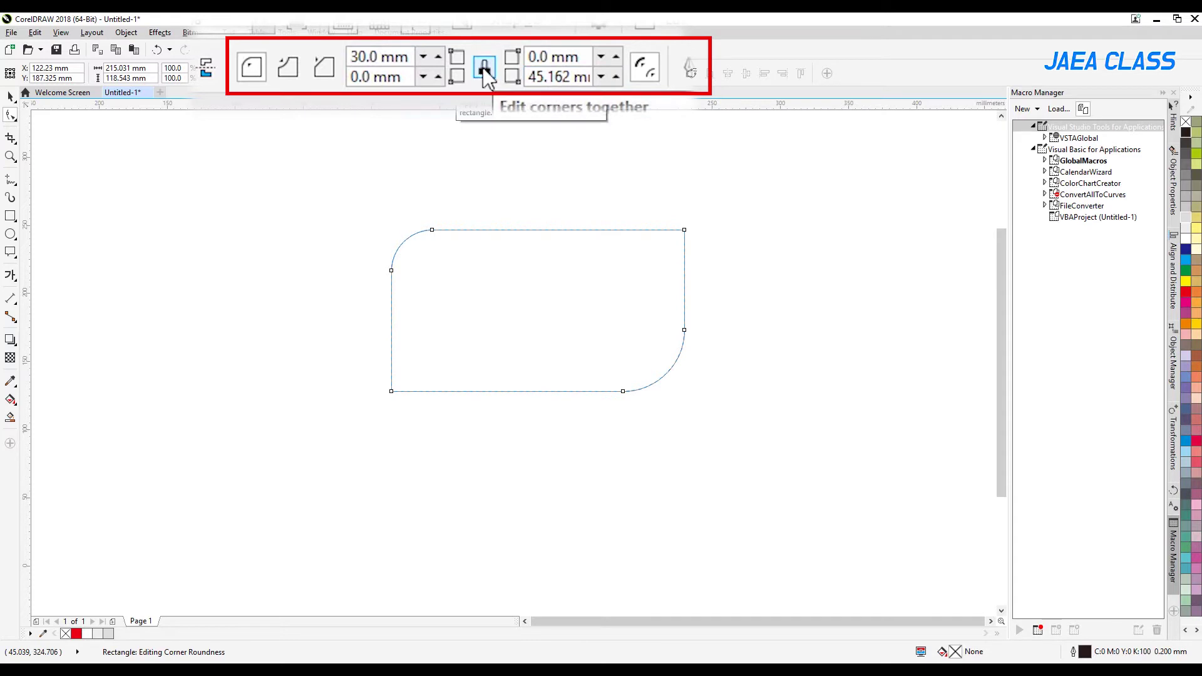
# Set the radii of the unlinked upper-left and lower-right corners to 30 mm each
pyautogui.doubleClick(380, 56)
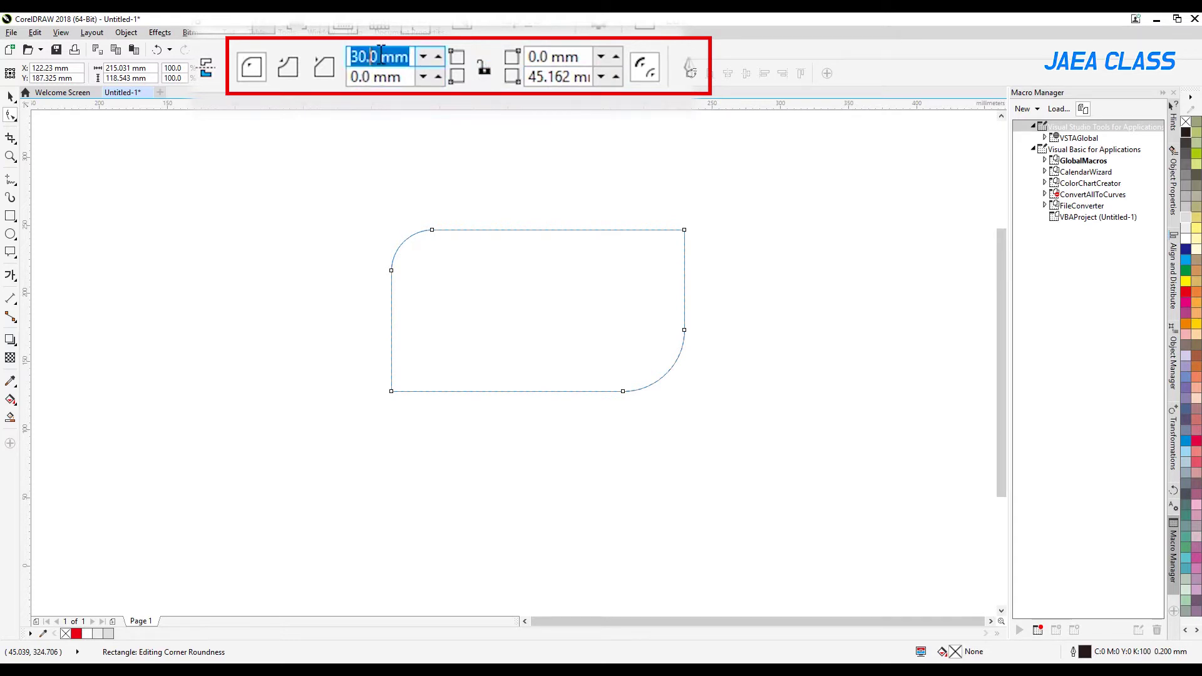
pyautogui.write('30')
pyautogui.doubleClick(538, 76)
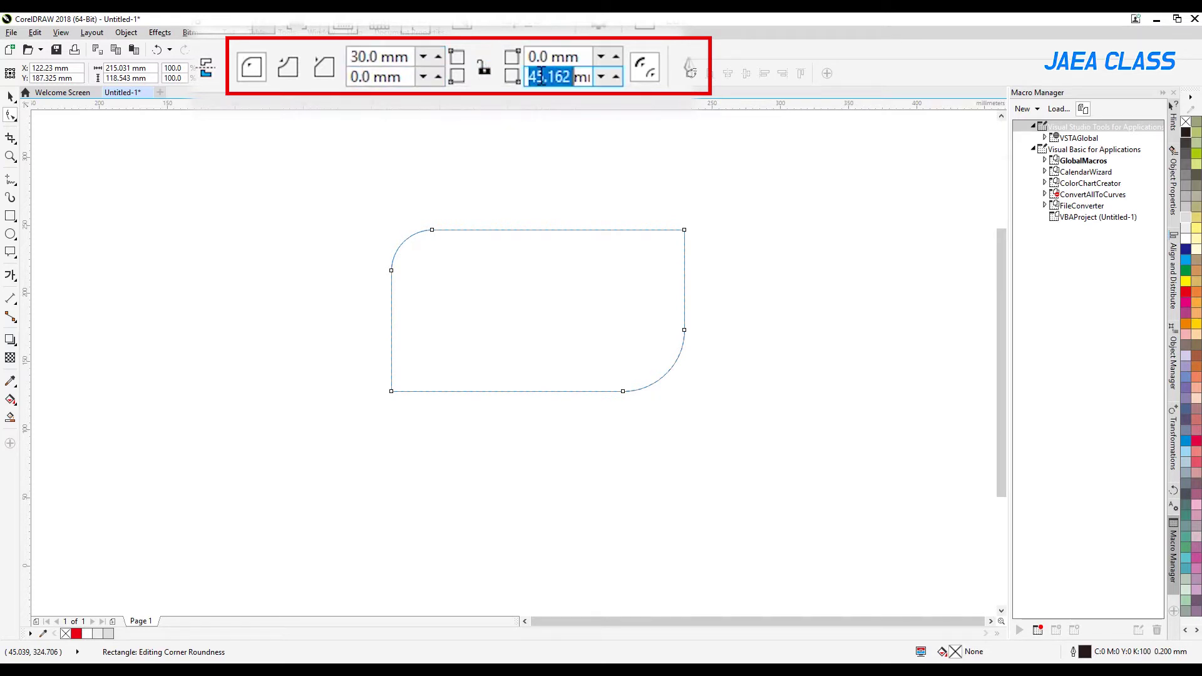
pyautogui.write('30')
pyautogui.press('Return')
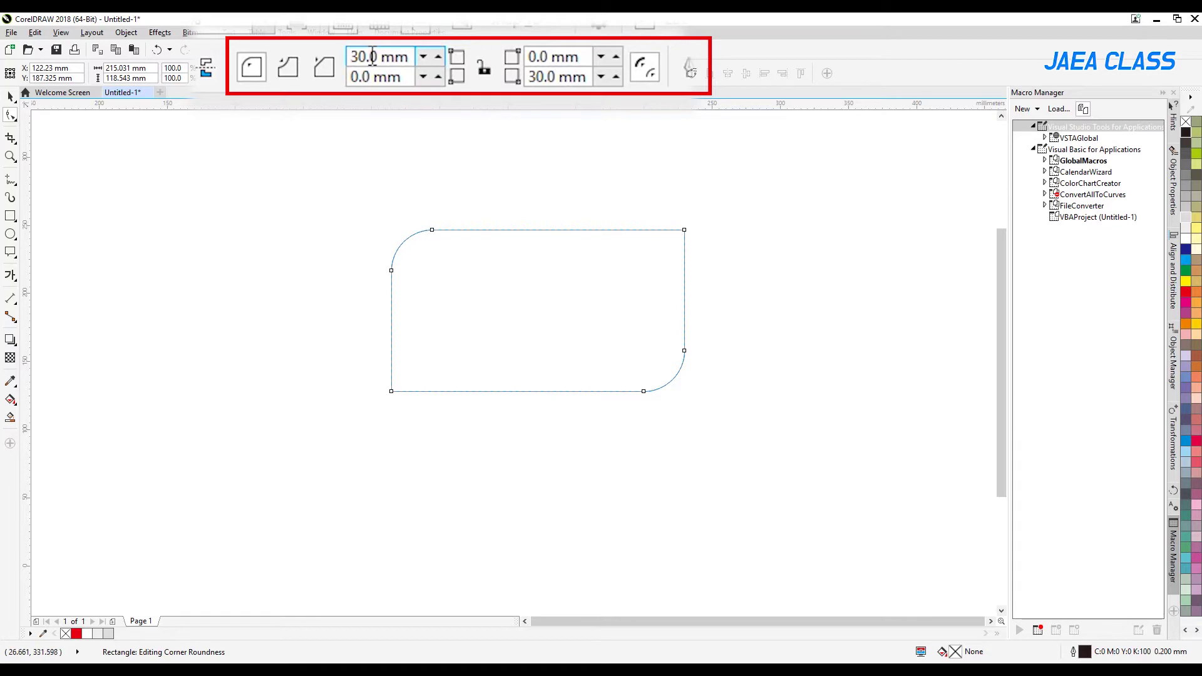
# Link the rectangle's corners for editing together and set their radius to 0 mm
pyautogui.click(483, 66)
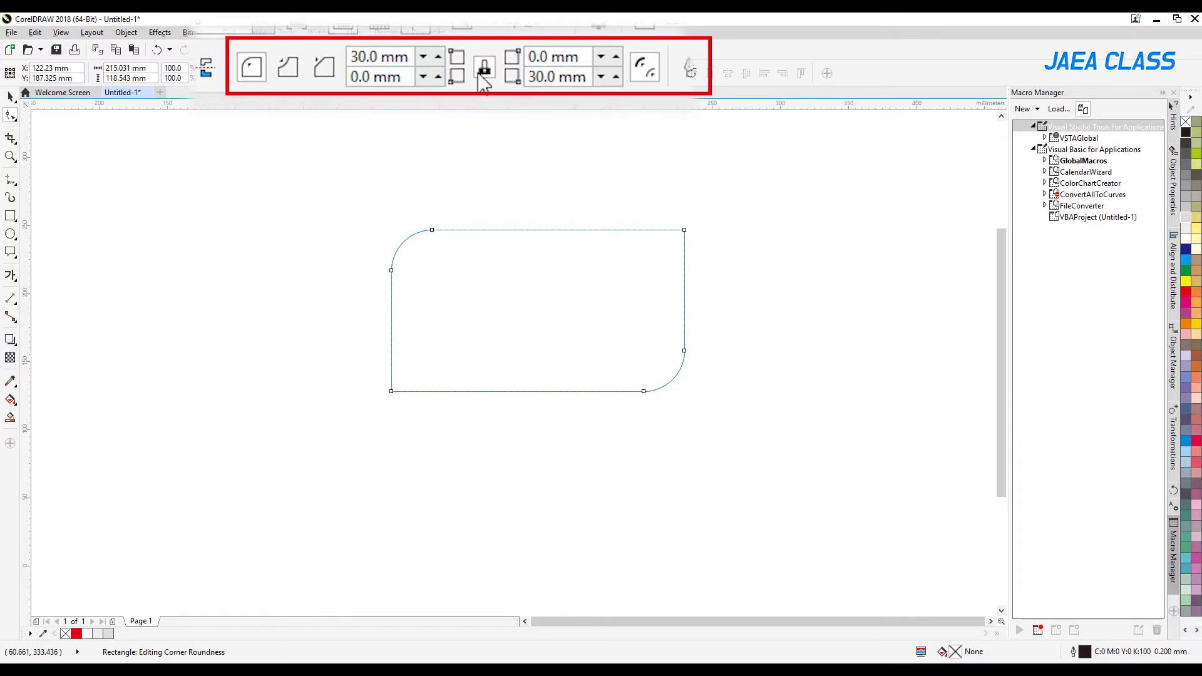
pyautogui.doubleClick(393, 56)
pyautogui.write('0')
pyautogui.press('Return')
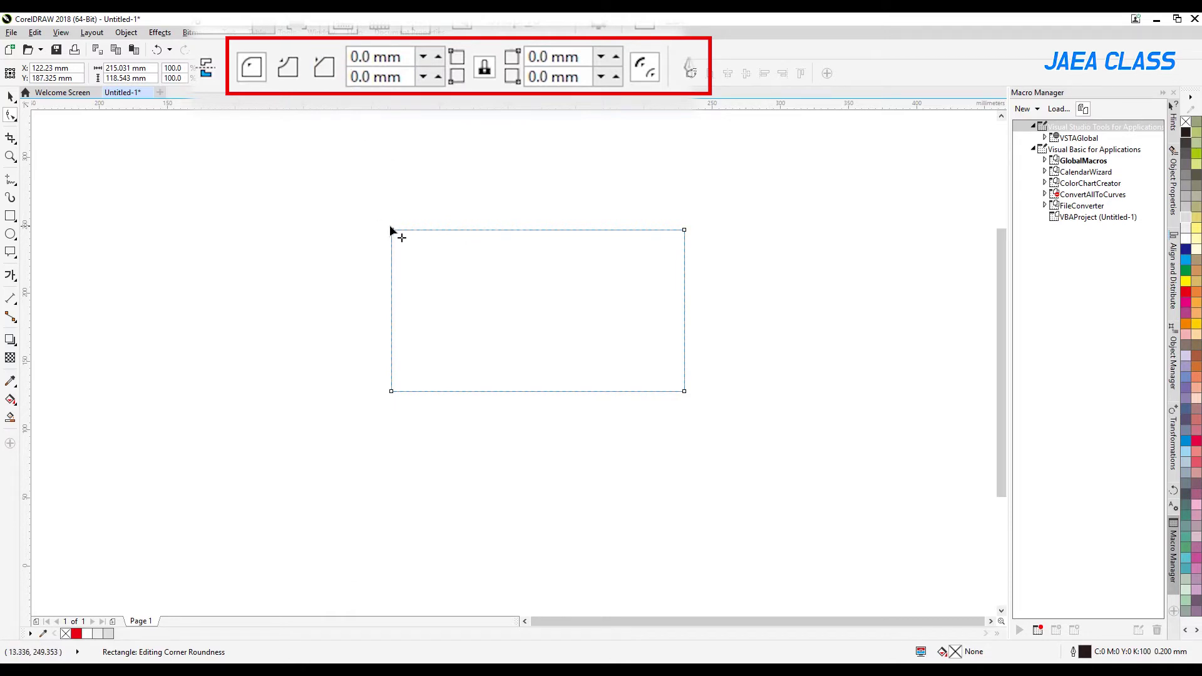
# Round all four corners of the rectangle by about 30 mm and deselect it
pyautogui.moveTo(391, 230); pyautogui.dragTo(389, 271)
pyautogui.press('space')
pyautogui.click(753, 252)
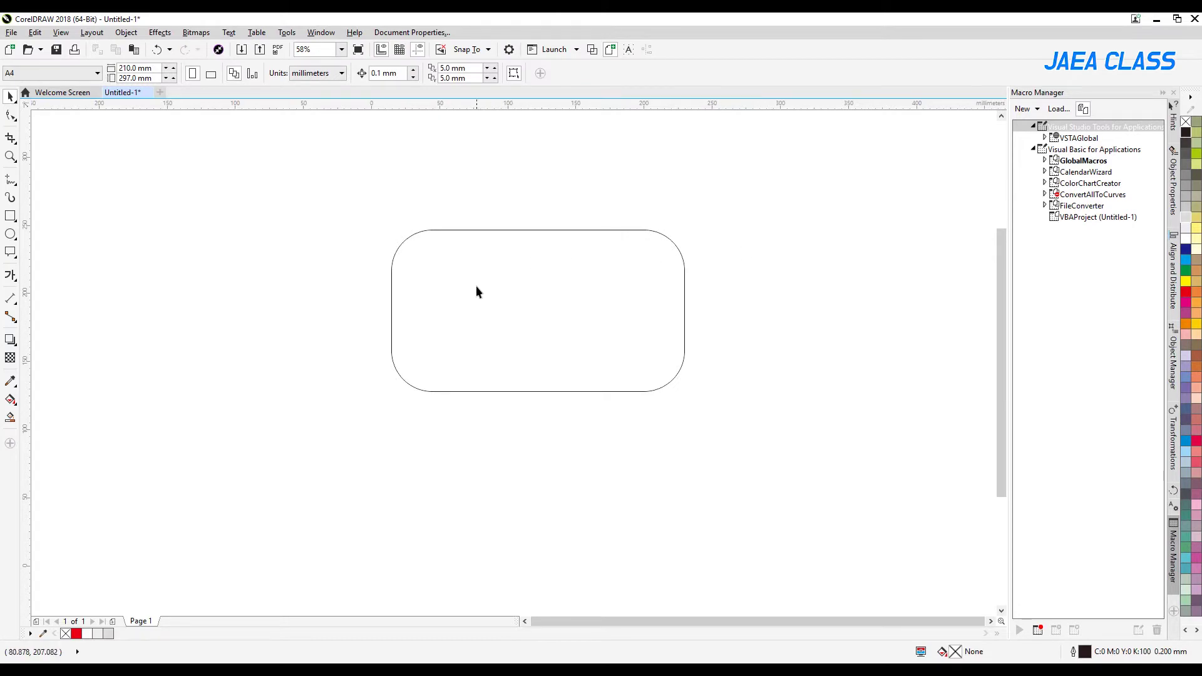
# Fill the rounded rectangle with red and move it toward the right side of the drawing area
pyautogui.moveTo(600, 296); pyautogui.dragTo(544, 289)
pyautogui.click(1186, 291)
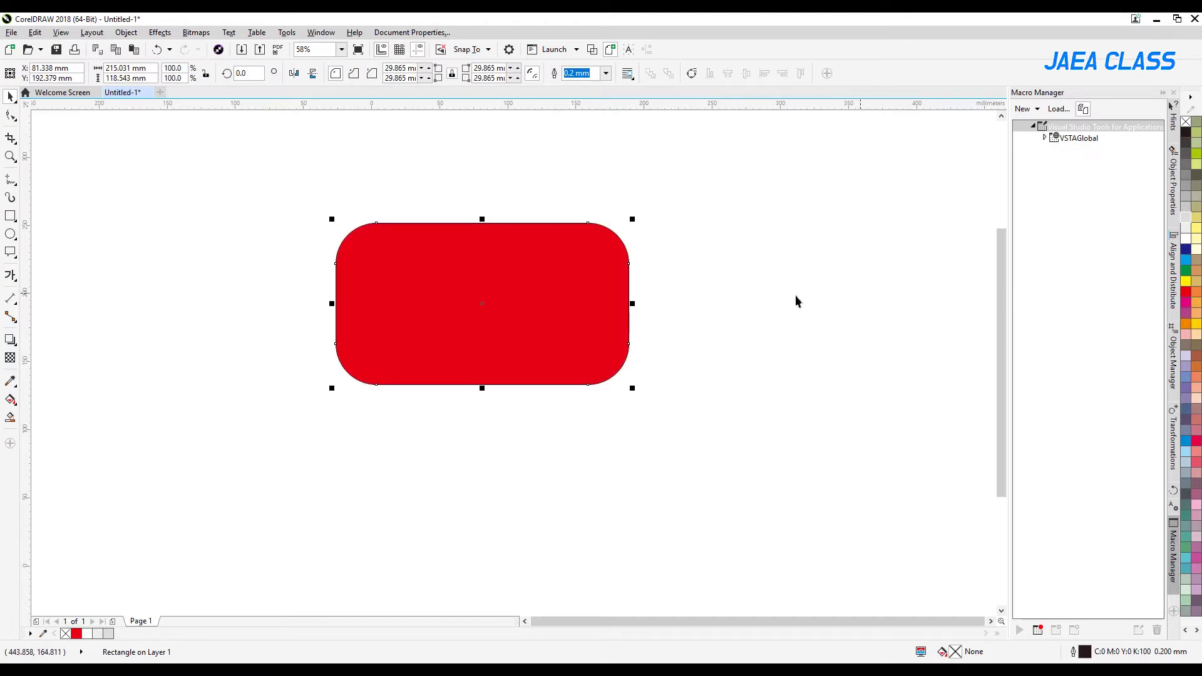
pyautogui.click(733, 299)
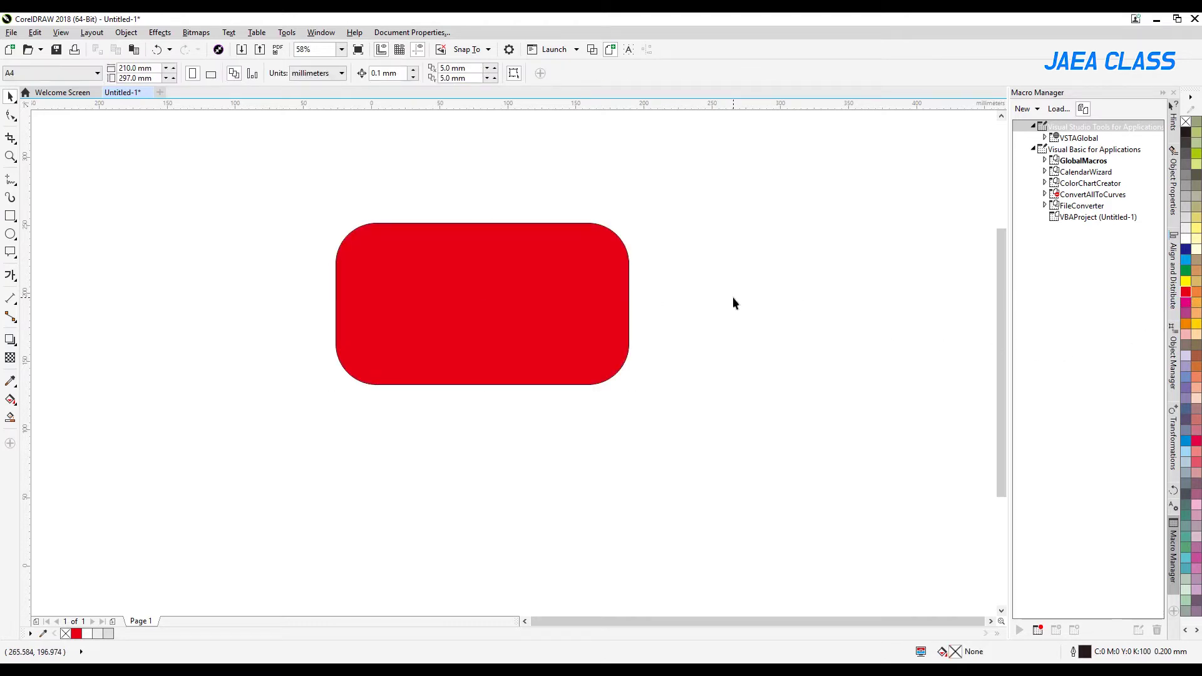
pyautogui.moveTo(532, 303); pyautogui.dragTo(839, 316)
pyautogui.click(414, 277)
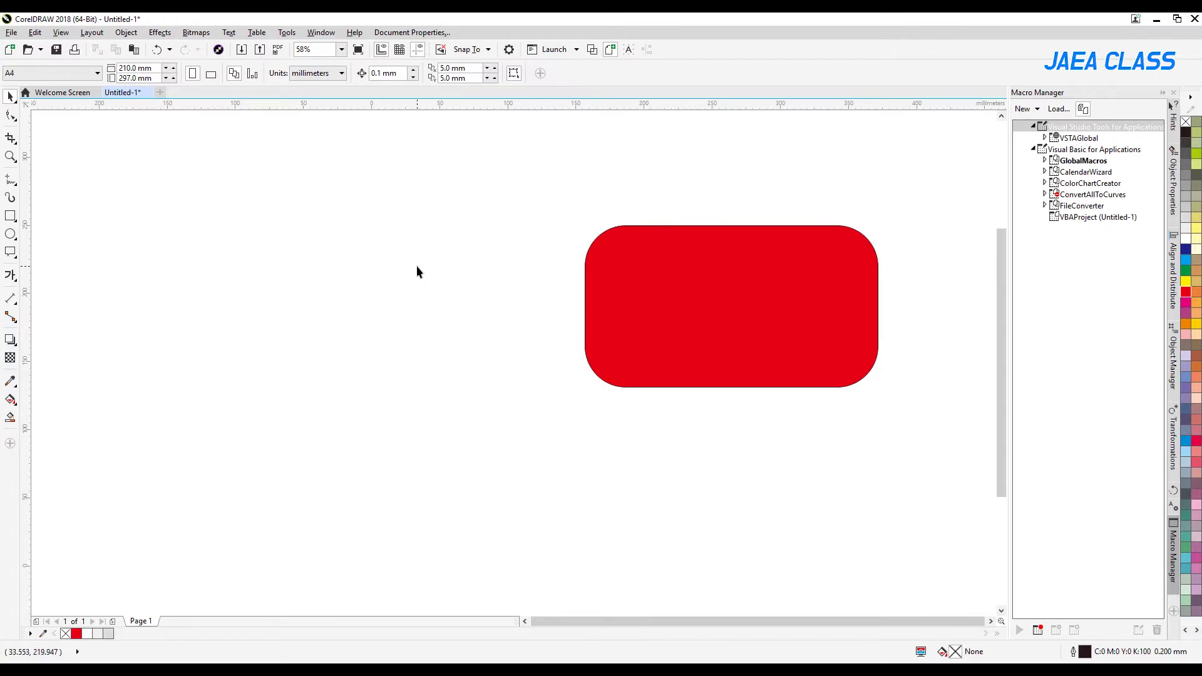
# Activate the Basic Shapes tool and look through its preset shapes
pyautogui.click(13, 219)
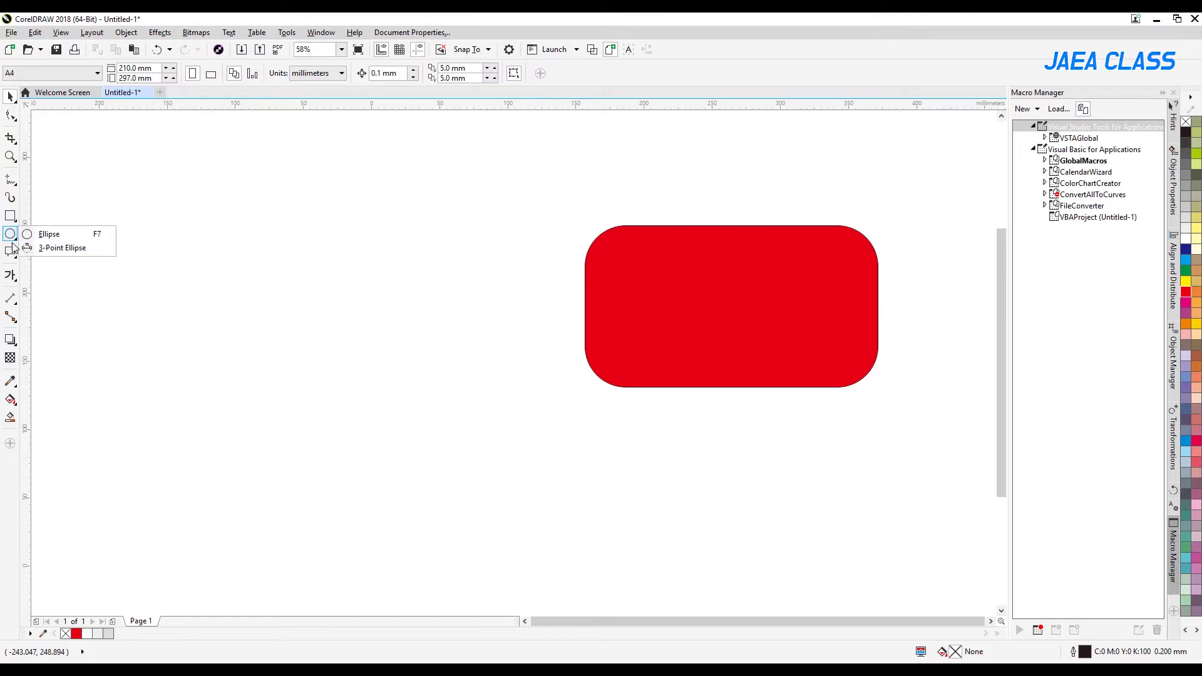
pyautogui.moveTo(11, 251)
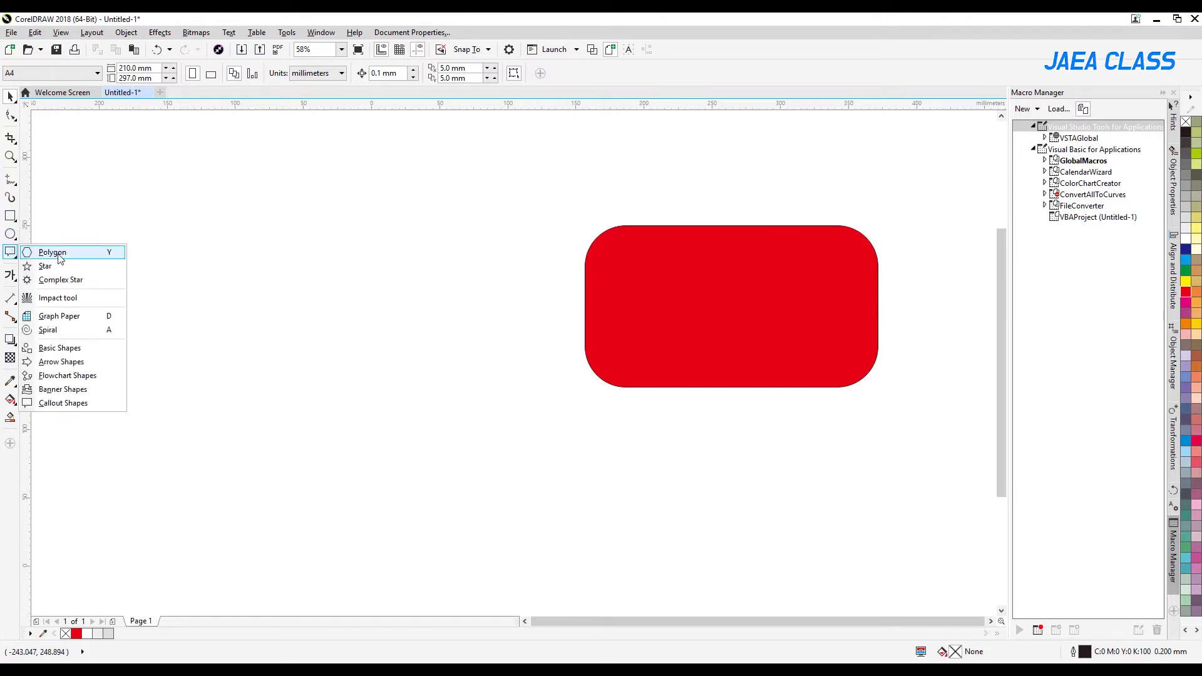
pyautogui.click(60, 353)
pyautogui.click(336, 73)
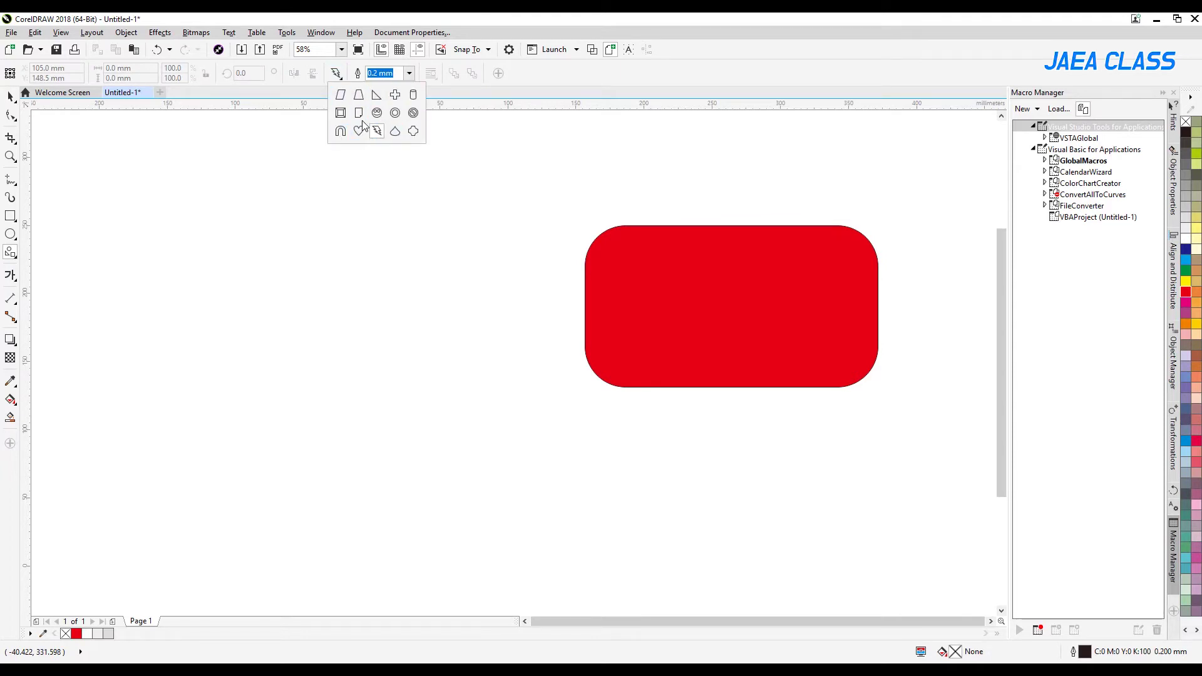
pyautogui.click(626, 23)
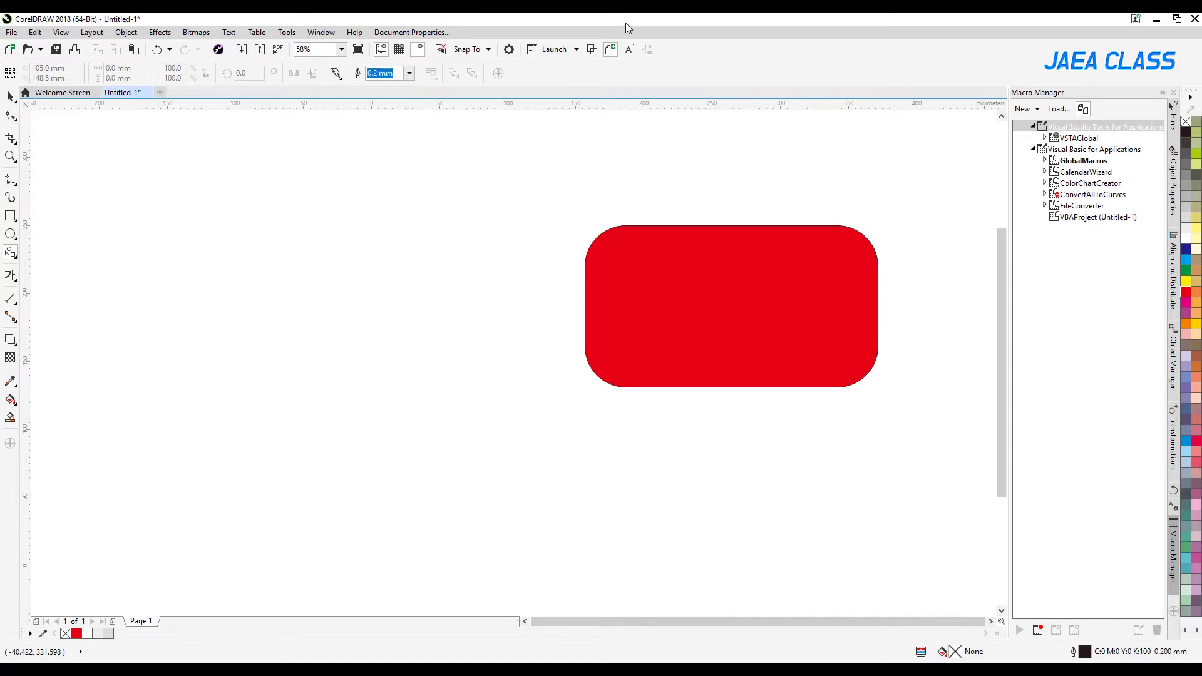
pyautogui.doubleClick(10, 216)
pyautogui.click(11, 97)
pyautogui.click(295, 205)
pyautogui.click(455, 231)
pyautogui.click(354, 270)
pyautogui.click(375, 271)
pyautogui.press('Delete')
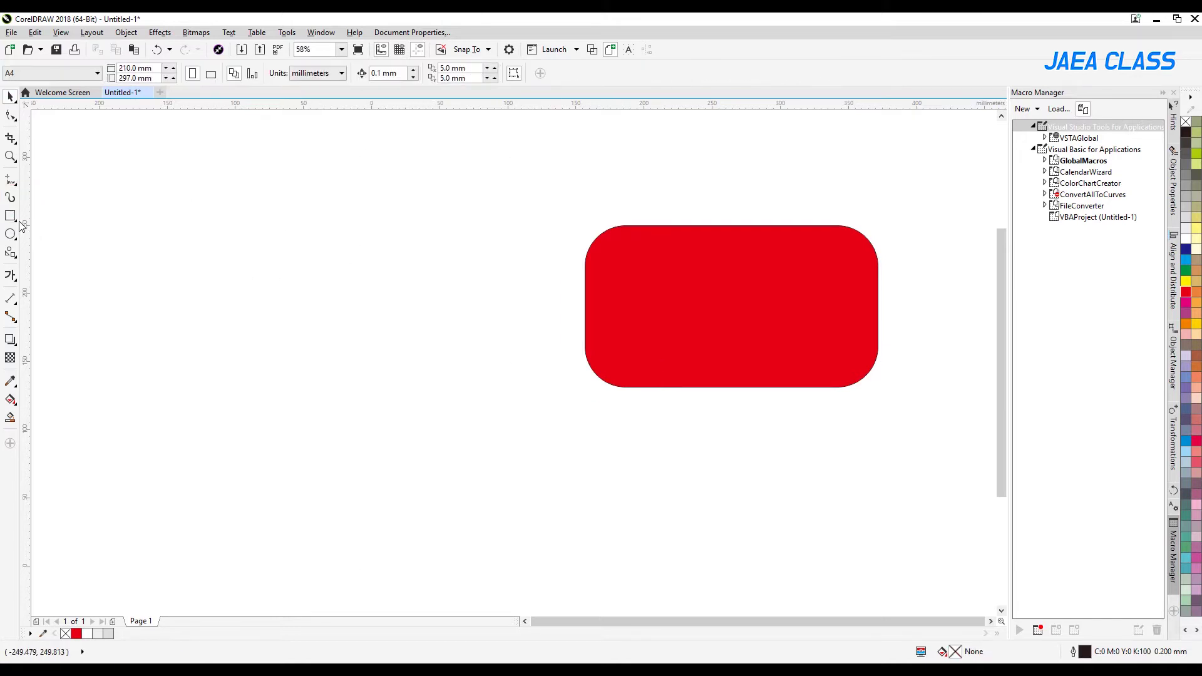
# Draw a square about 62 mm wide beside the red rounded rectangle and move it slightly downward
pyautogui.click(11, 216)
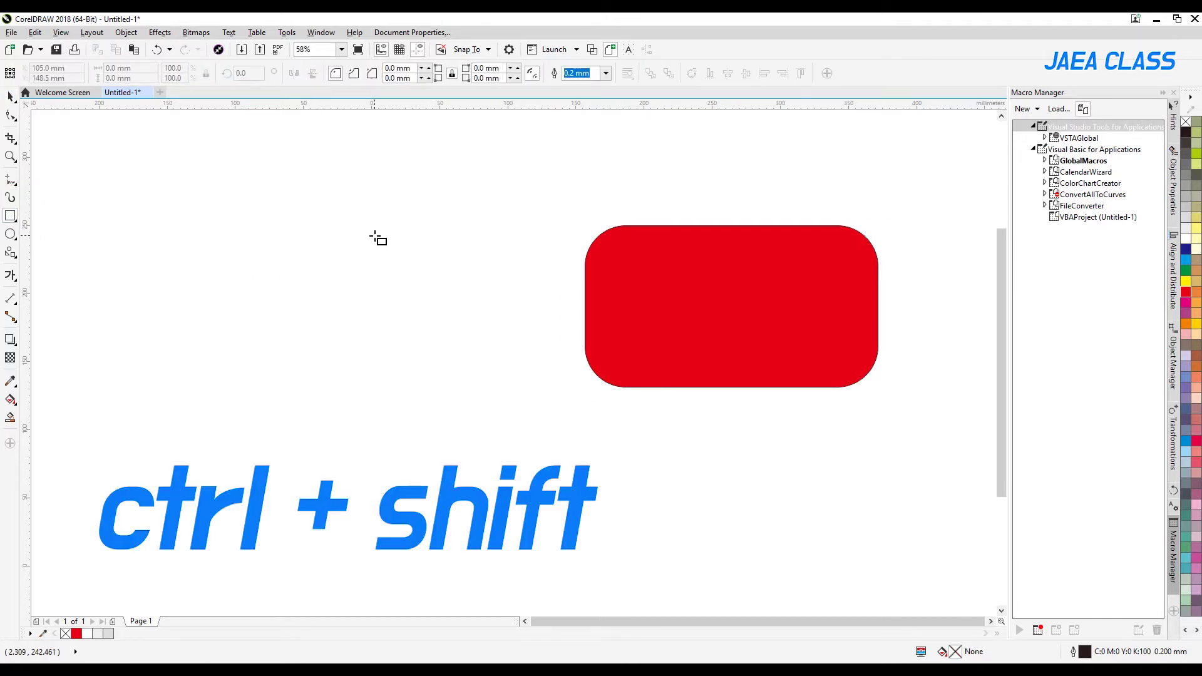
pyautogui.moveTo(370, 238); pyautogui.dragTo(414, 280)
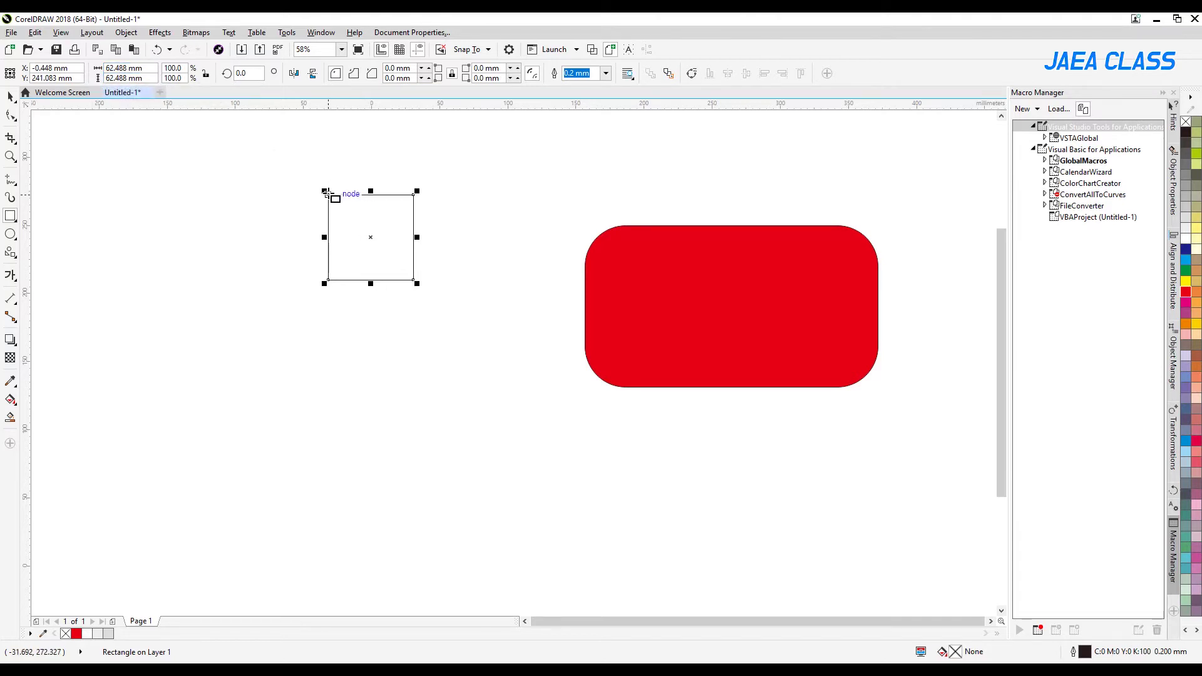
pyautogui.click(10, 96)
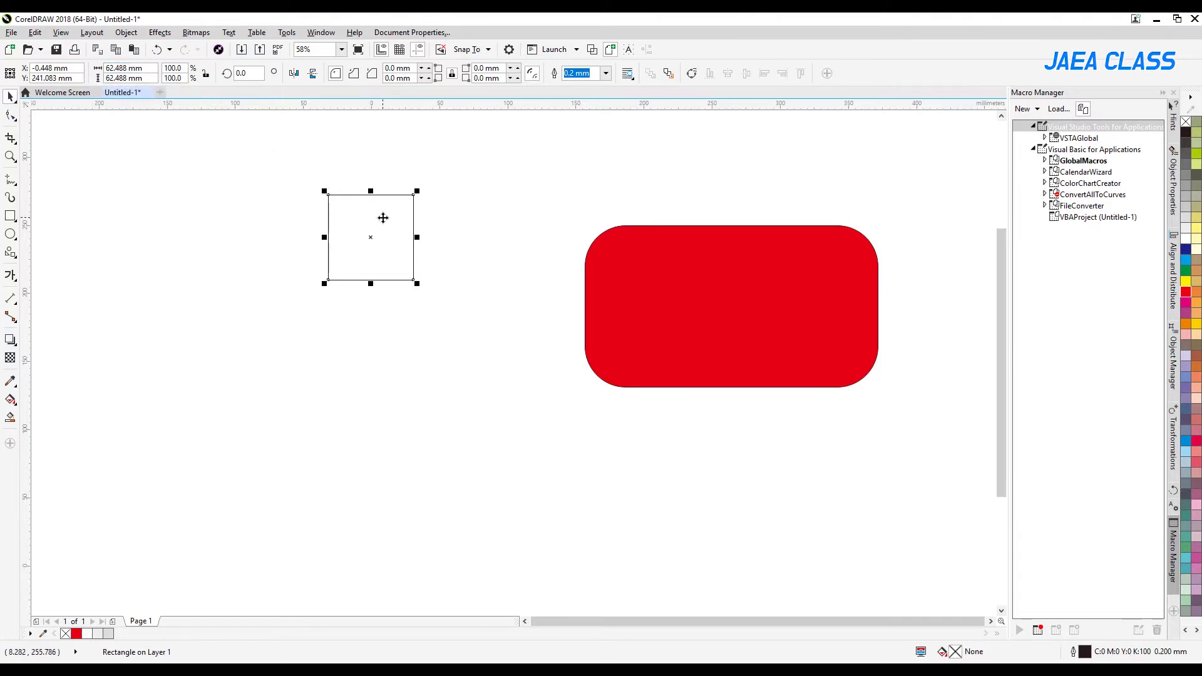
pyautogui.moveTo(380, 225); pyautogui.dragTo(390, 261)
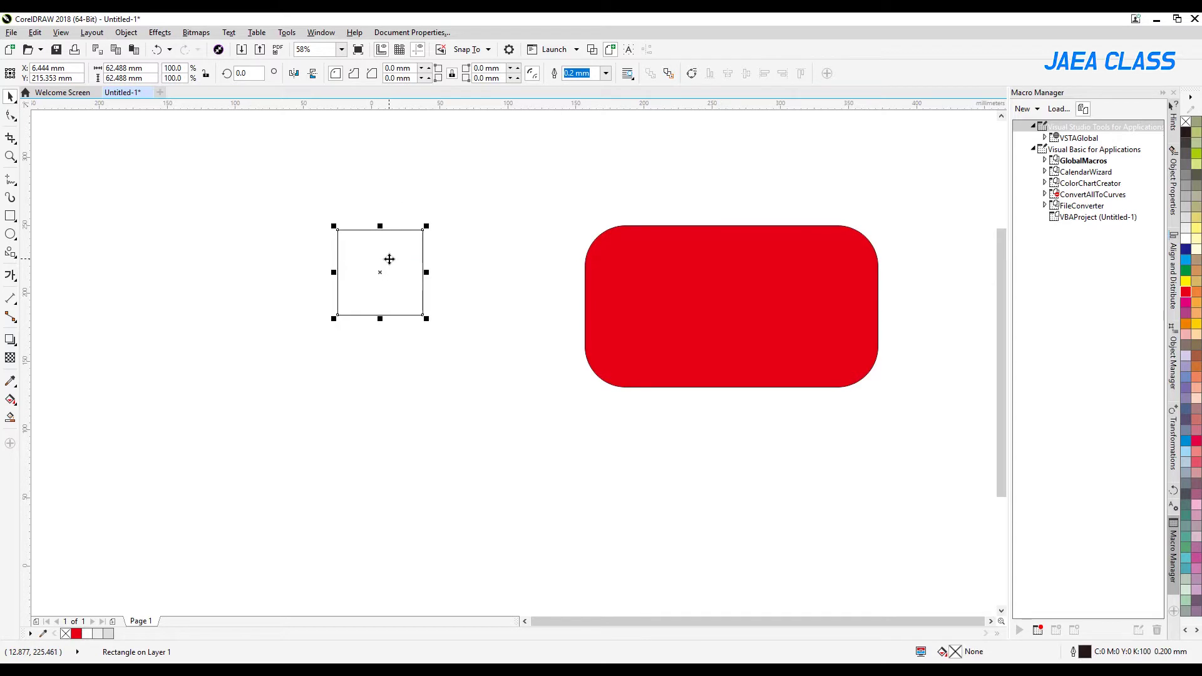
pyautogui.click(472, 226)
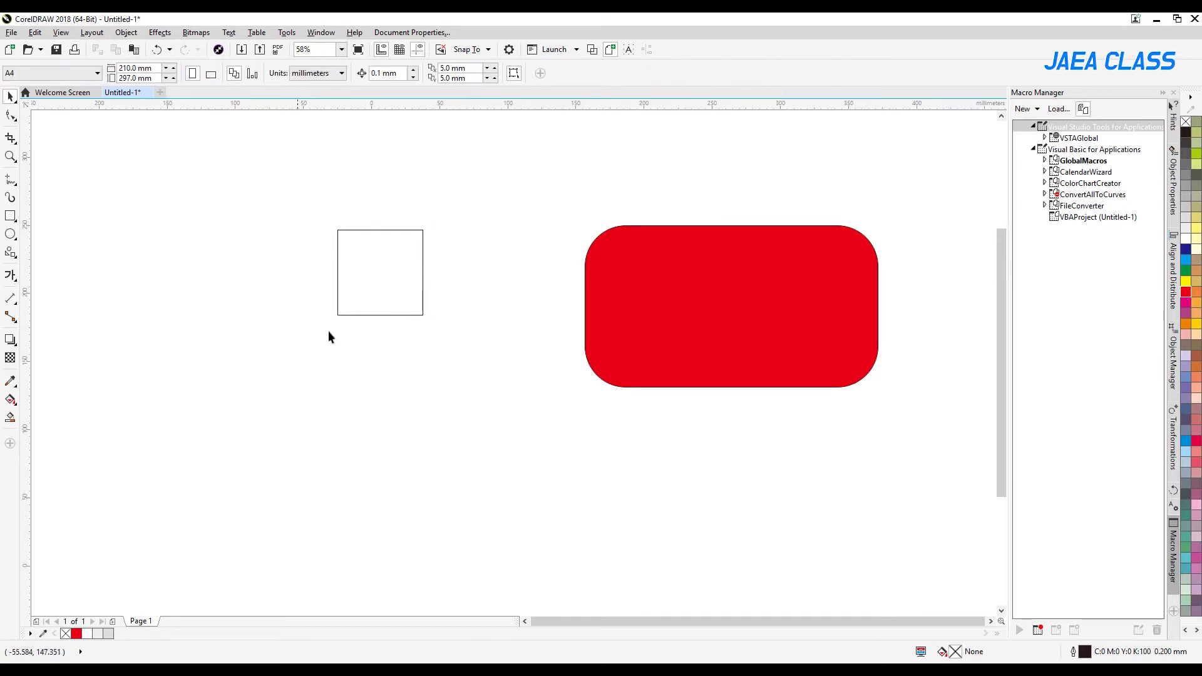
# Rotate the square by 45 degrees and deselect it
pyautogui.click(363, 272)
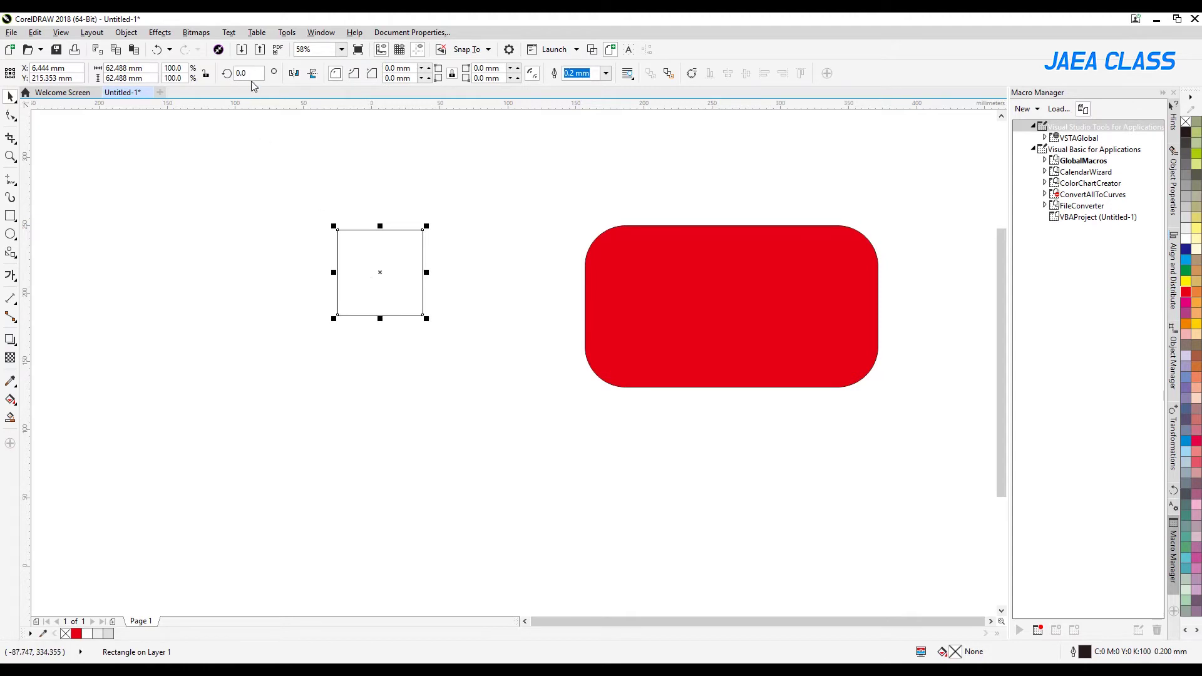
pyautogui.moveTo(262, 74); pyautogui.dragTo(214, 80)
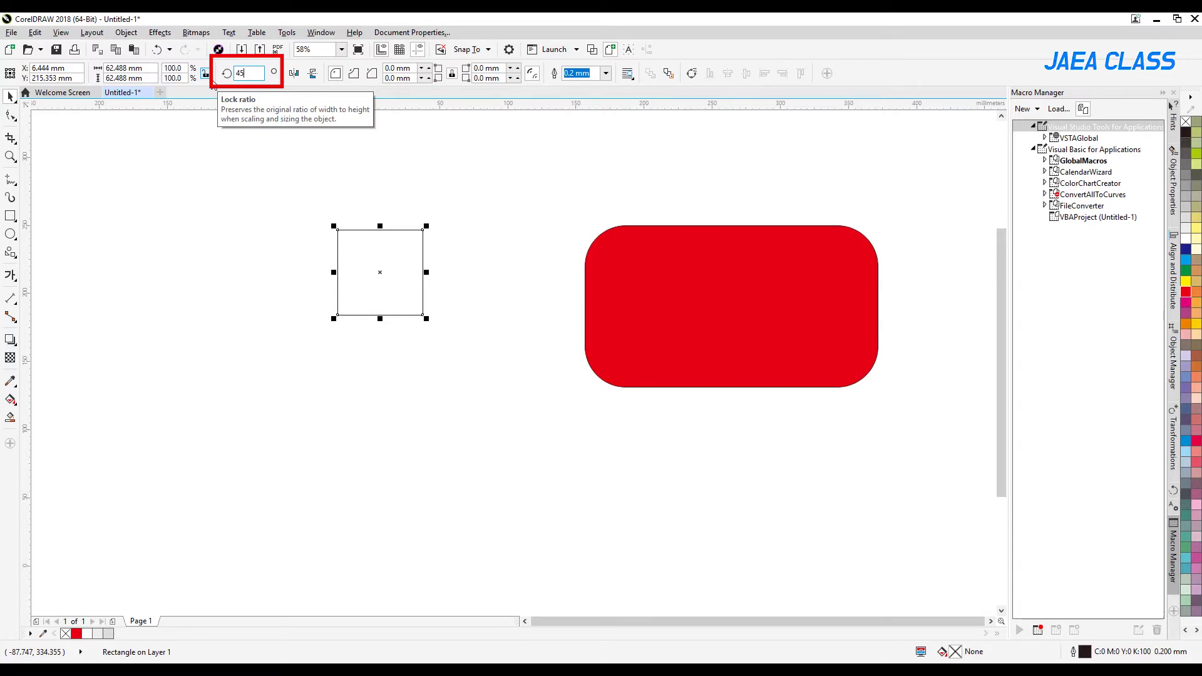
pyautogui.press('Return')
pyautogui.click(242, 206)
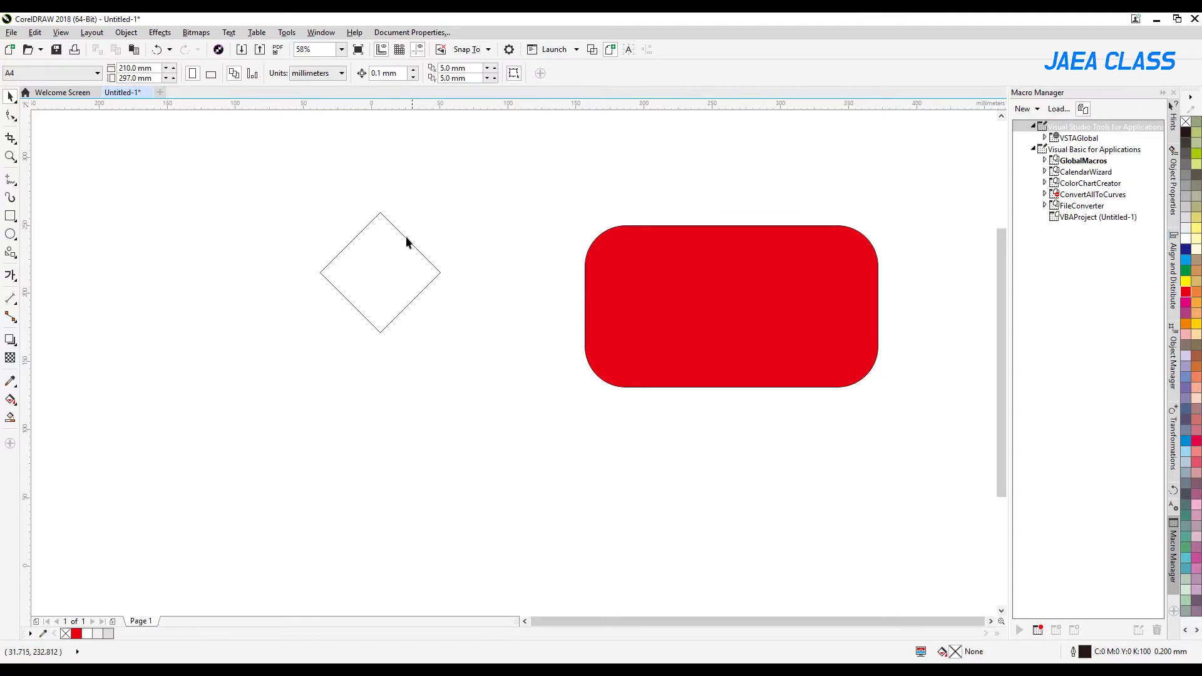
# Convert the rotated square to curves and deselect it
pyautogui.click(365, 252)
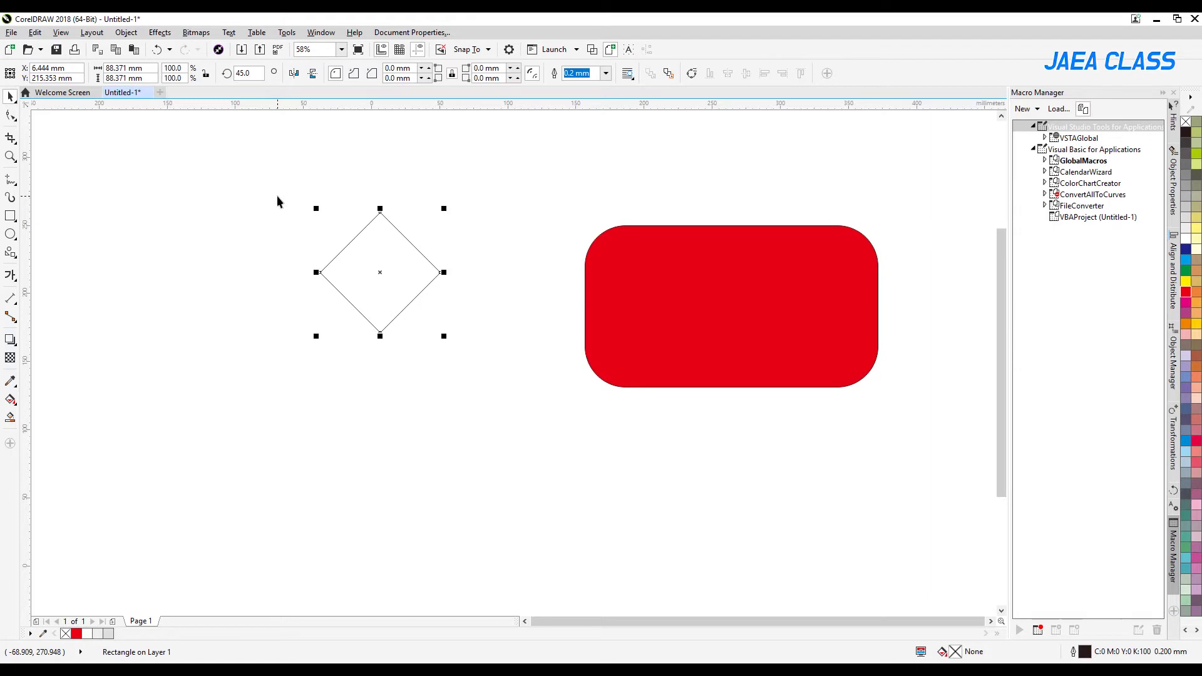
pyautogui.hotkey('ctrl', 'q')
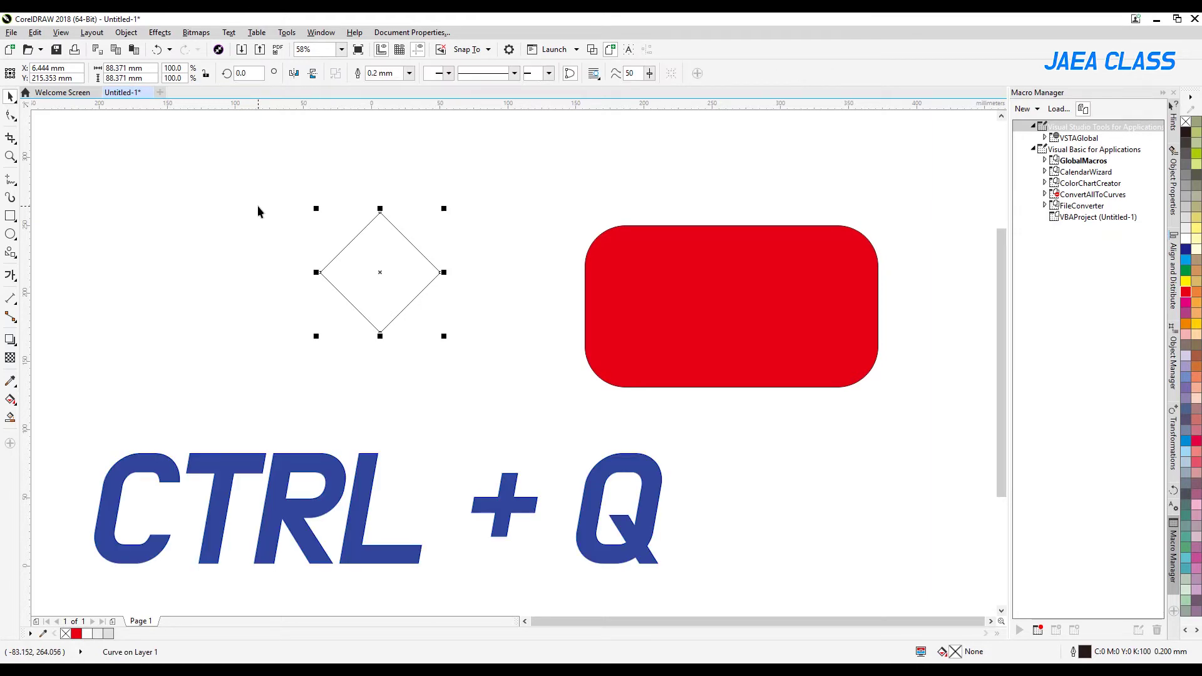
pyautogui.click(385, 164)
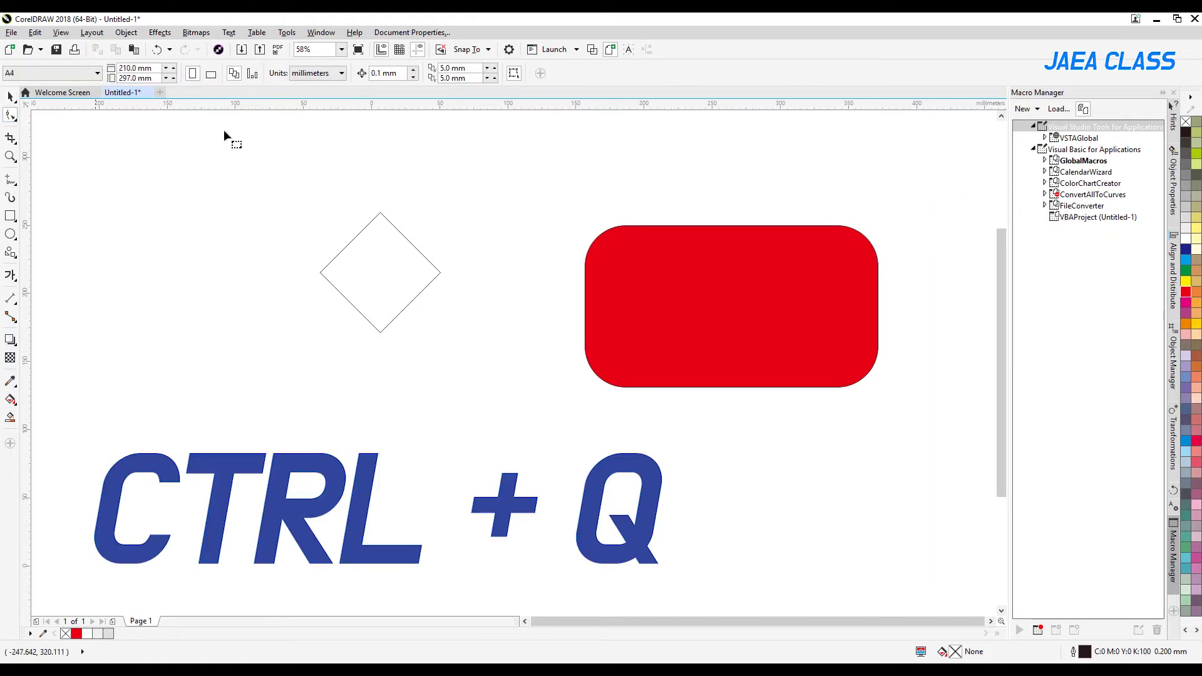
# Try reshaping the diamond by moving its corner nodes, and undo the node moves
pyautogui.click(404, 241)
pyautogui.moveTo(380, 213); pyautogui.dragTo(375, 253)
pyautogui.moveTo(380, 333); pyautogui.dragTo(438, 206)
pyautogui.moveTo(323, 274); pyautogui.dragTo(374, 204)
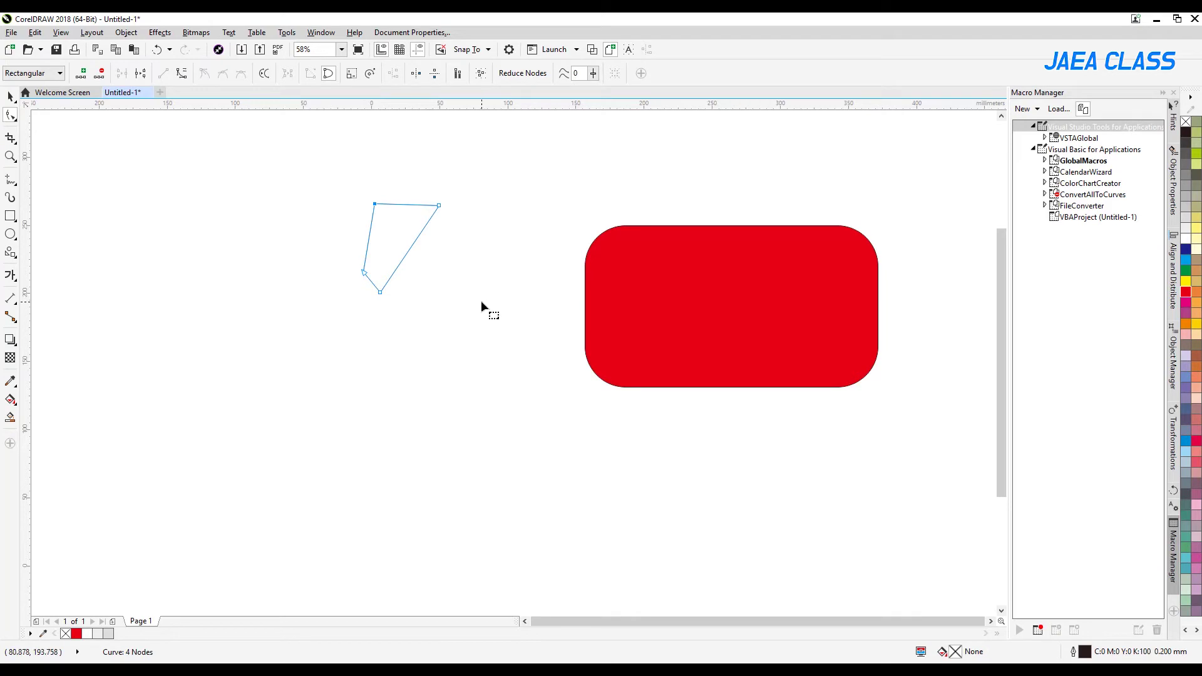
pyautogui.hotkey('ctrl', 'z')
pyautogui.hotkey('ctrl', 'z')
pyautogui.hotkey('ctrl', 'z')
pyautogui.hotkey('ctrl', 'z')
pyautogui.hotkey('ctrl', 'z')
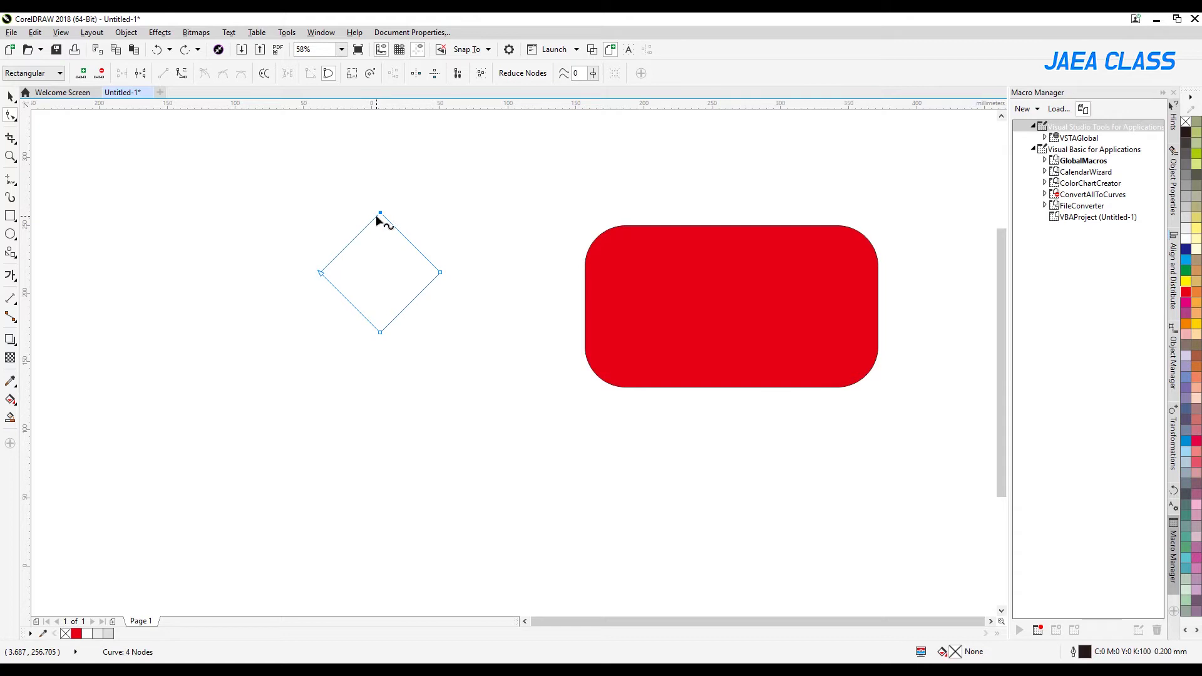
# Delete the diamond's left corner node to turn it into a right-pointing triangle
pyautogui.moveTo(291, 194); pyautogui.dragTo(335, 292)
pyautogui.press('Delete')
pyautogui.click(11, 96)
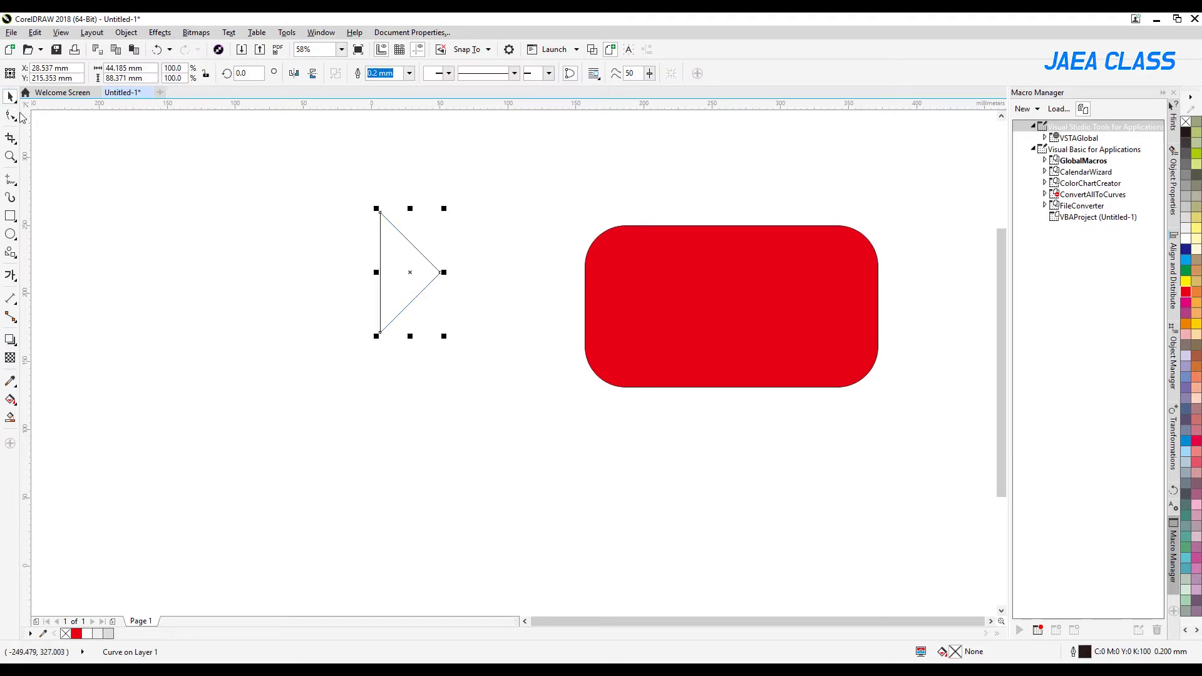
# Move the triangle onto the middle of the red rounded rectangle and fill it with white
pyautogui.click(172, 196)
pyautogui.moveTo(463, 380); pyautogui.dragTo(472, 357)
pyautogui.moveTo(396, 246); pyautogui.dragTo(733, 277)
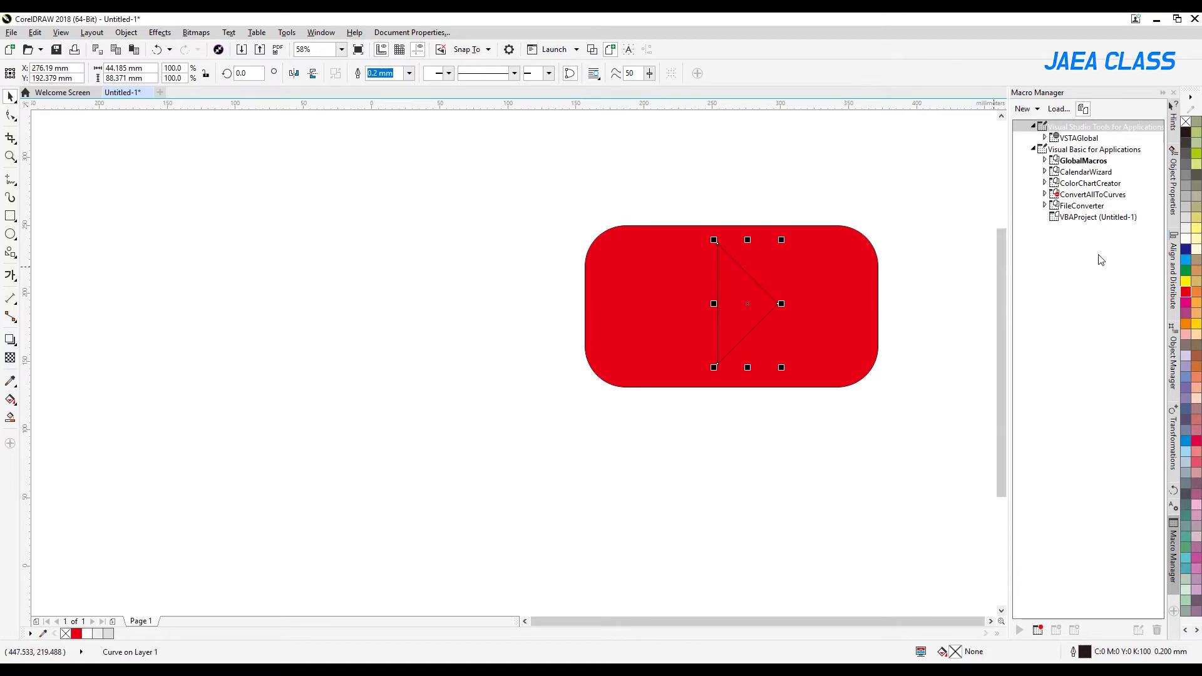
pyautogui.click(1185, 239)
# Move the rounded rectangle and triangle together leftward on the drawing area and select only the triangle
pyautogui.moveTo(916, 208); pyautogui.dragTo(489, 425)
pyautogui.moveTo(694, 313); pyautogui.dragTo(464, 315)
pyautogui.click(516, 335)
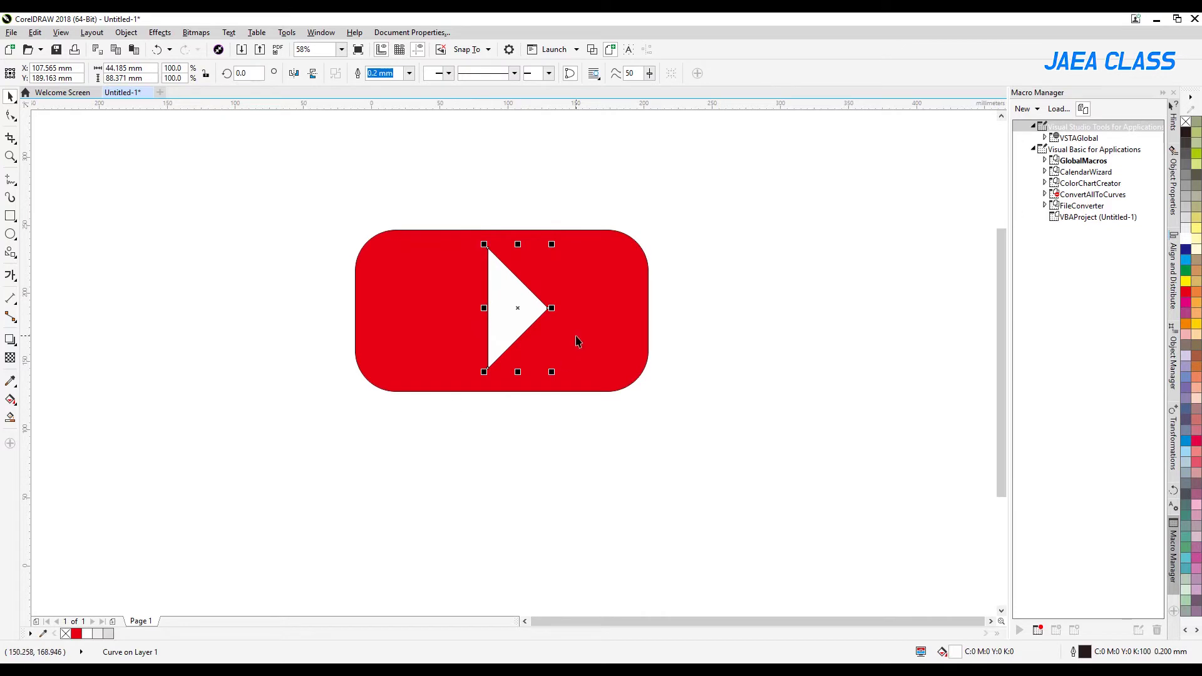
pyautogui.keyDown('shift'); pyautogui.click(550, 251); pyautogui.keyUp('shift')
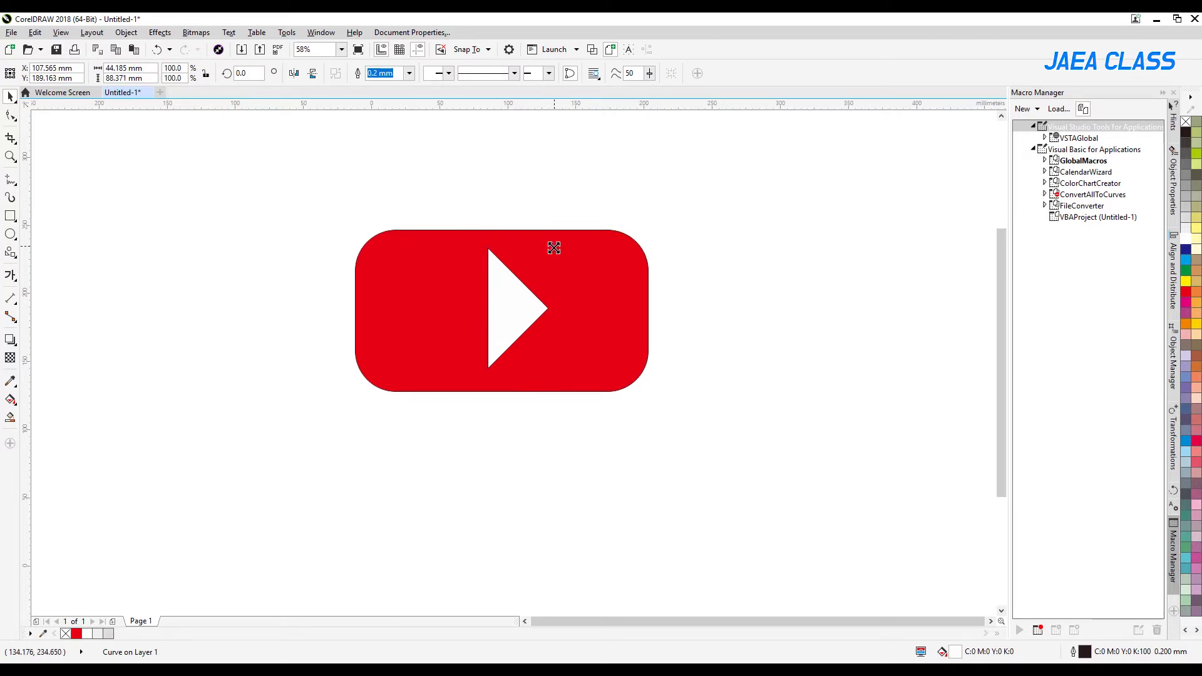
pyautogui.press('F10')
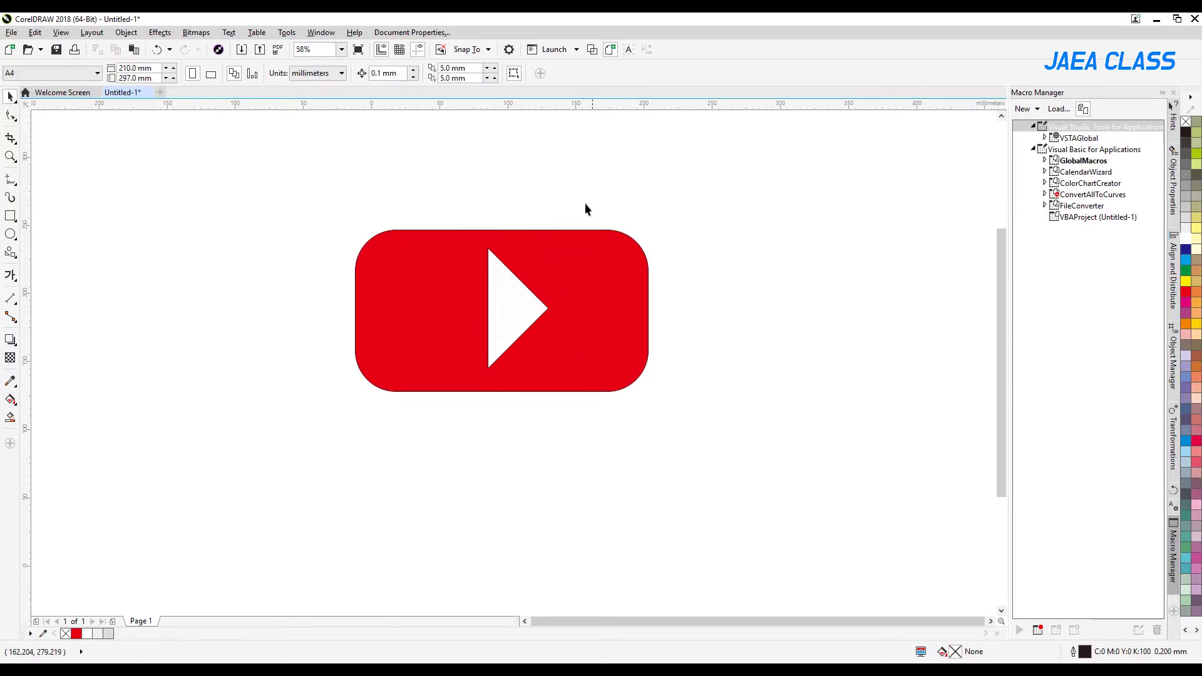
pyautogui.click(498, 279)
pyautogui.click(11, 96)
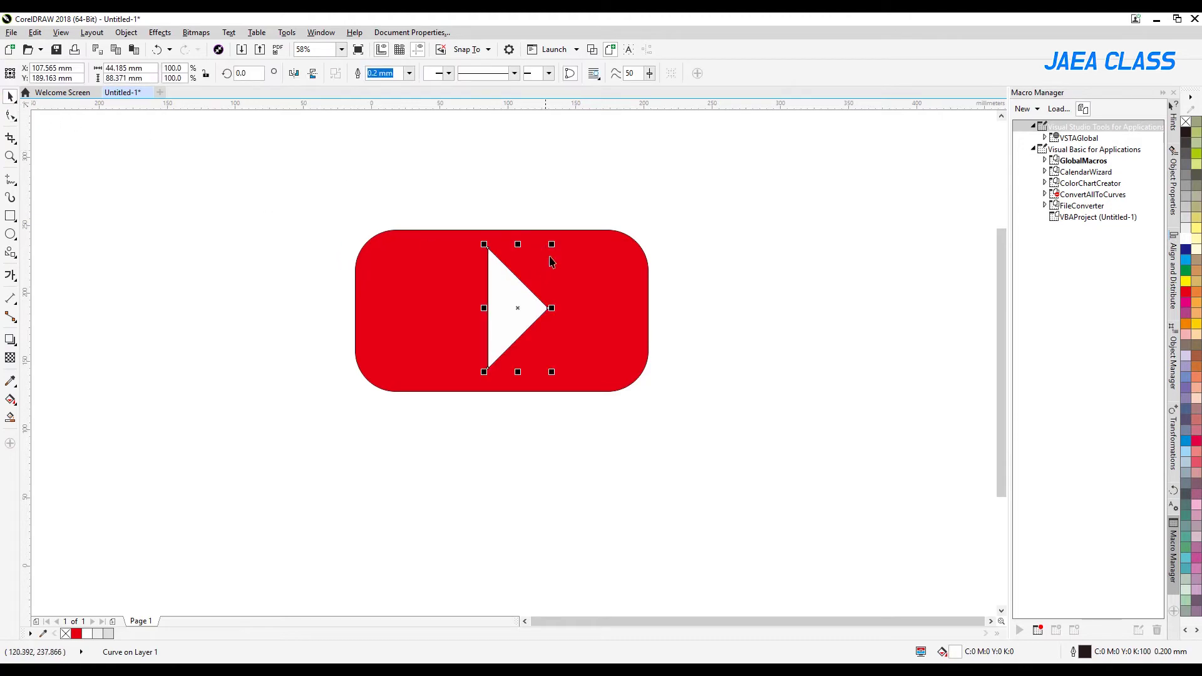
pyautogui.keyDown('shift'); pyautogui.click(550, 244); pyautogui.keyUp('shift')
pyautogui.click(394, 497)
# Resize the triangle proportionally to about 27 by 54 mm and center it on the red rounded rectangle
pyautogui.click(523, 274)
pyautogui.moveTo(551, 244); pyautogui.dragTo(496, 315)
pyautogui.keyDown('shift'); pyautogui.click(555, 299); pyautogui.keyUp('shift')
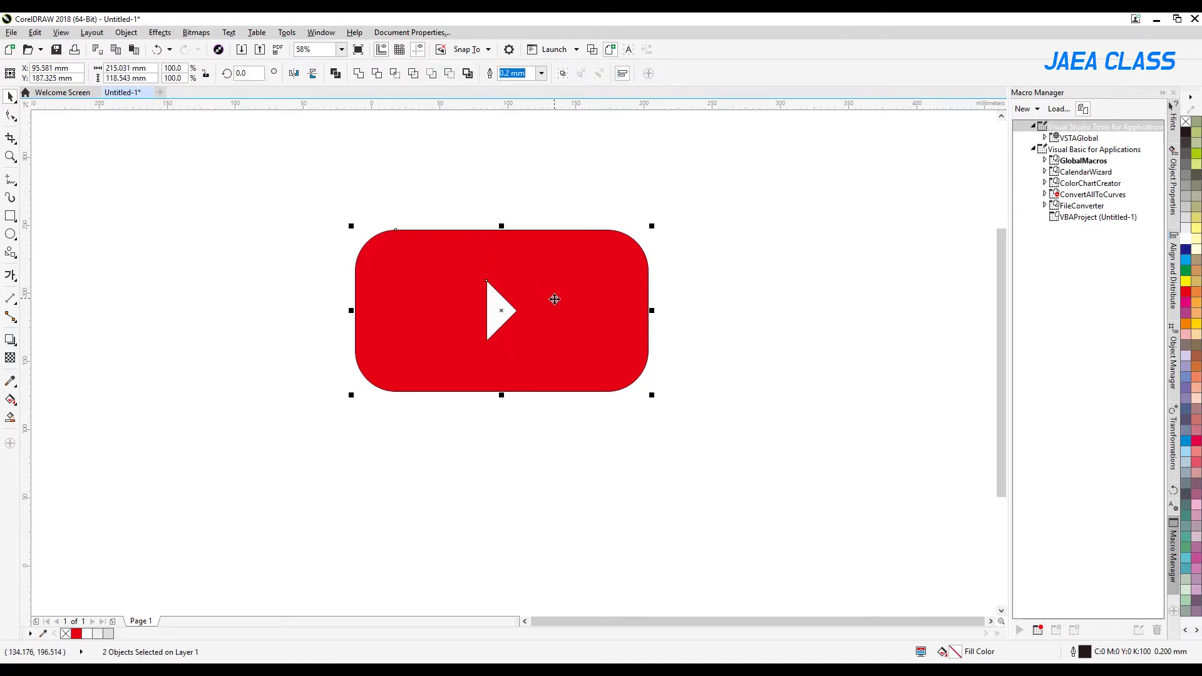
pyautogui.click(698, 223)
pyautogui.moveTo(654, 230); pyautogui.dragTo(436, 395)
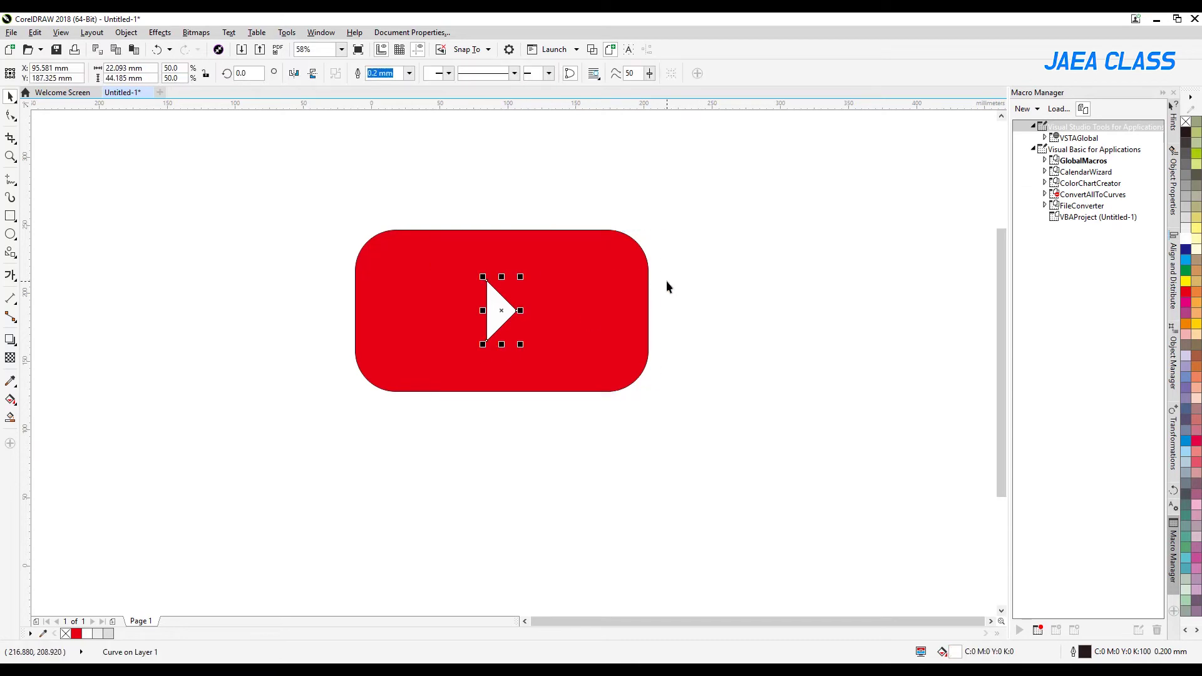
pyautogui.moveTo(519, 278); pyautogui.dragTo(524, 269)
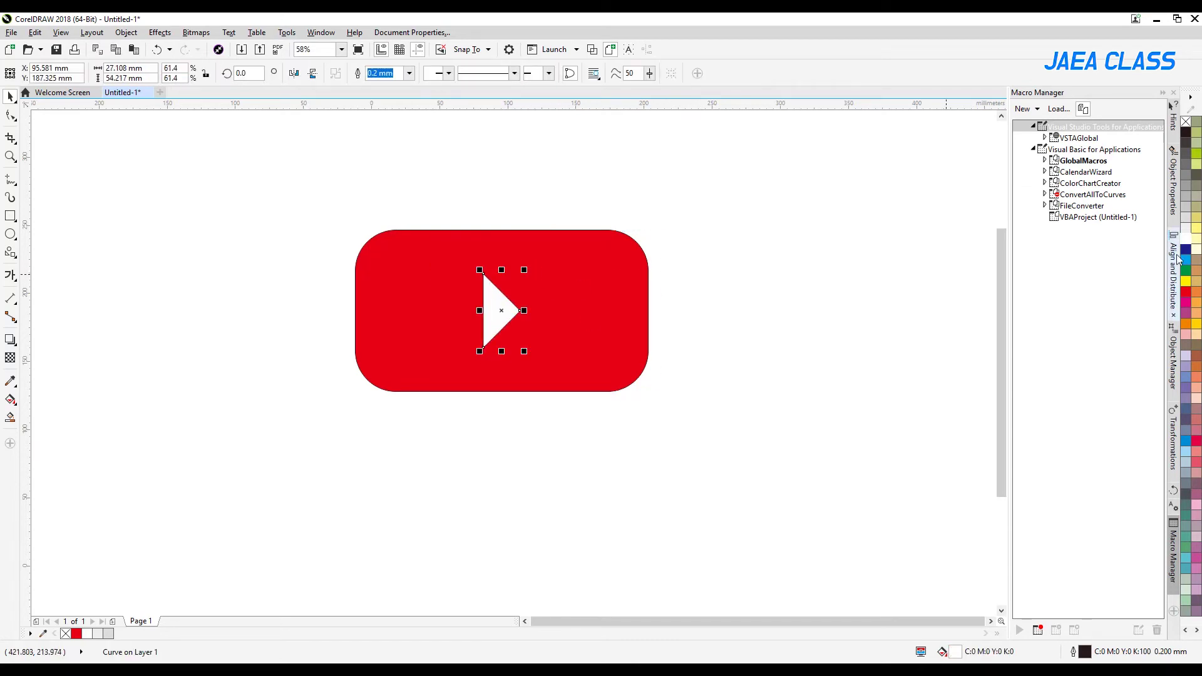
pyautogui.click(657, 250)
pyautogui.click(588, 252)
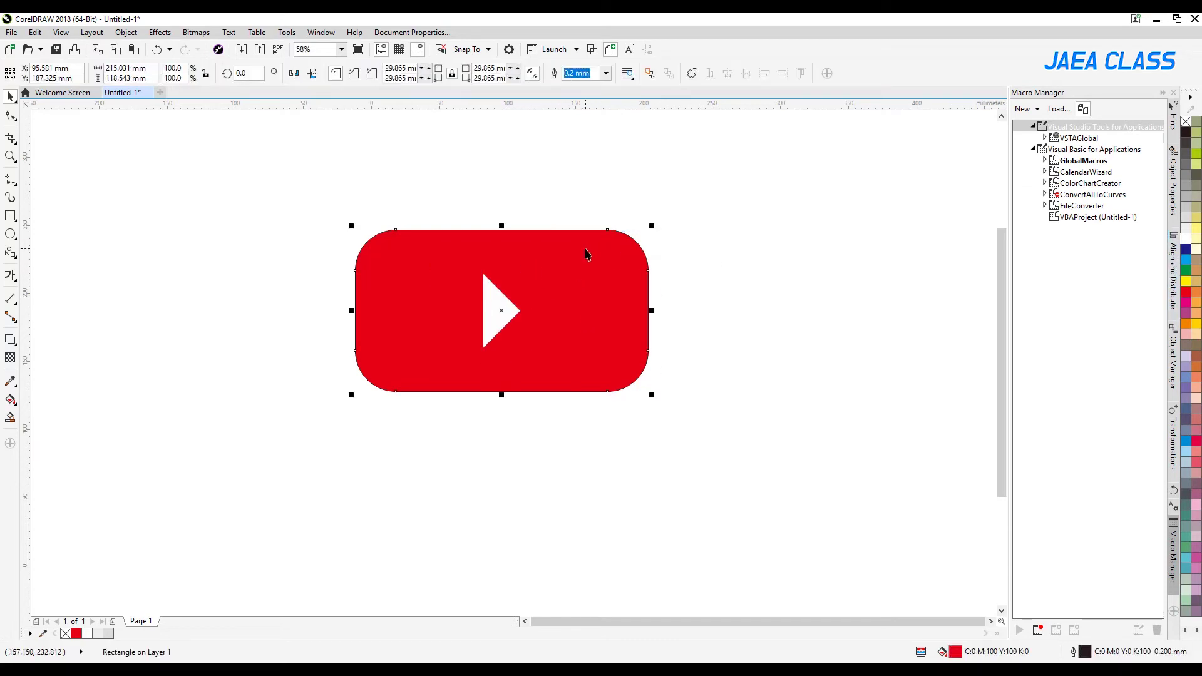
pyautogui.moveTo(632, 312); pyautogui.dragTo(403, 464)
pyautogui.hotkey('ctrl', 'z')
# Remove the outlines from the red rounded rectangle and the white triangle
pyautogui.click(723, 242)
pyautogui.click(636, 274)
pyautogui.rightClick(1186, 121)
pyautogui.click(773, 280)
pyautogui.moveTo(351, 204); pyautogui.dragTo(827, 496)
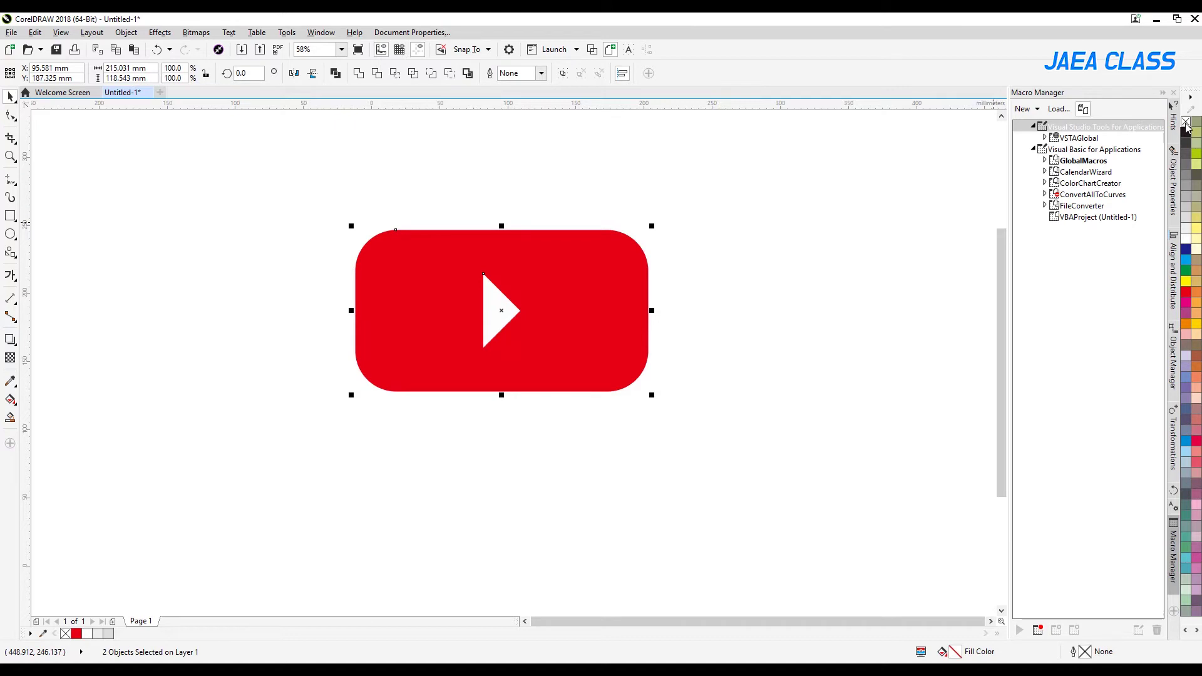
# Stretch the white triangle horizontally about its center to about 42 mm wide and deselect it
pyautogui.click(509, 309)
pyautogui.click(683, 312)
pyautogui.click(497, 306)
pyautogui.moveTo(524, 311); pyautogui.dragTo(537, 310)
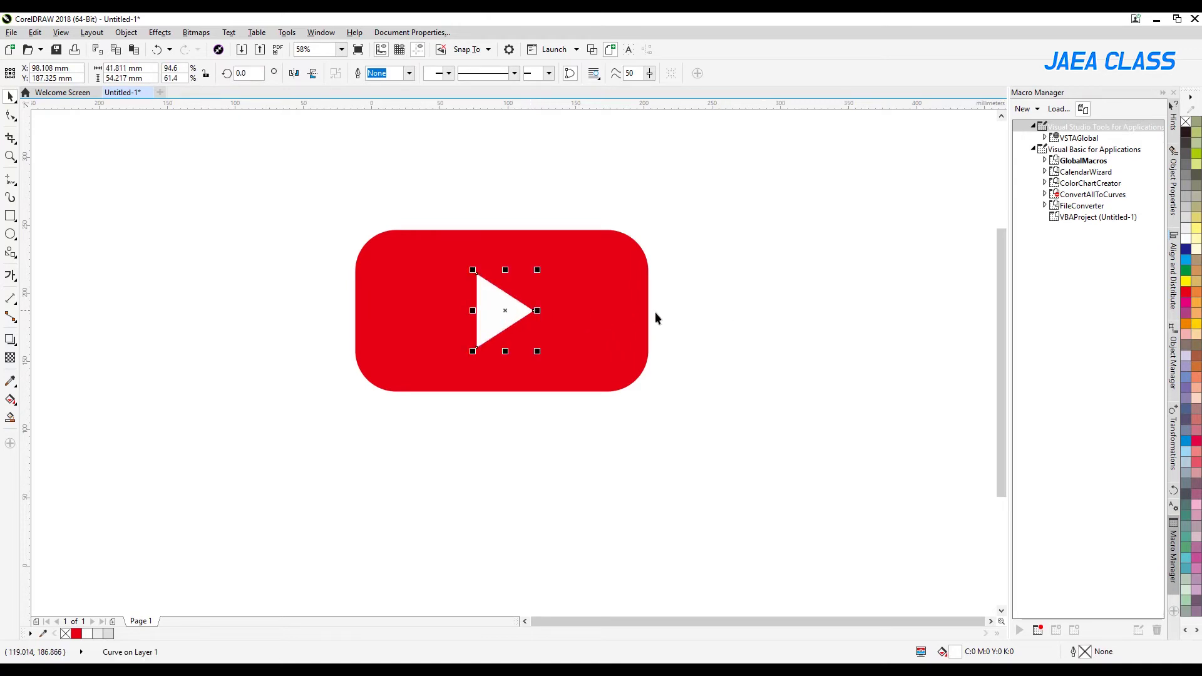
pyautogui.click(777, 323)
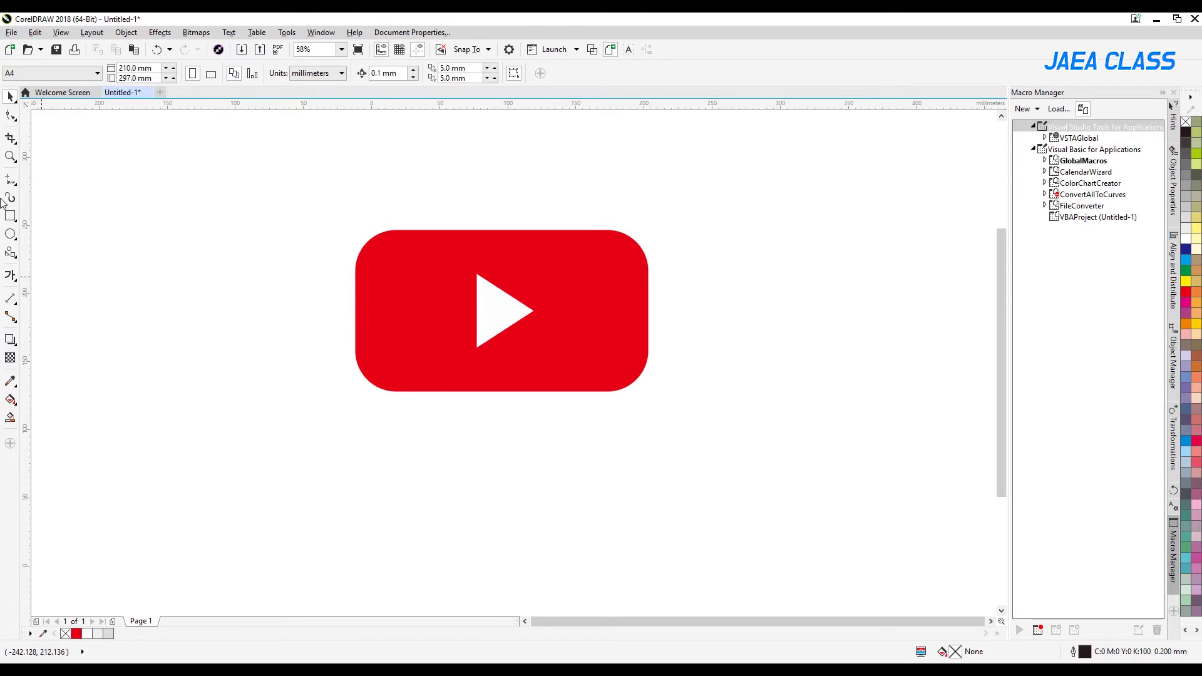
# Activate the Freehand tool for a close-up view of the white triangle and look through the related curve tools
pyautogui.click(10, 156)
pyautogui.moveTo(468, 263); pyautogui.dragTo(626, 385)
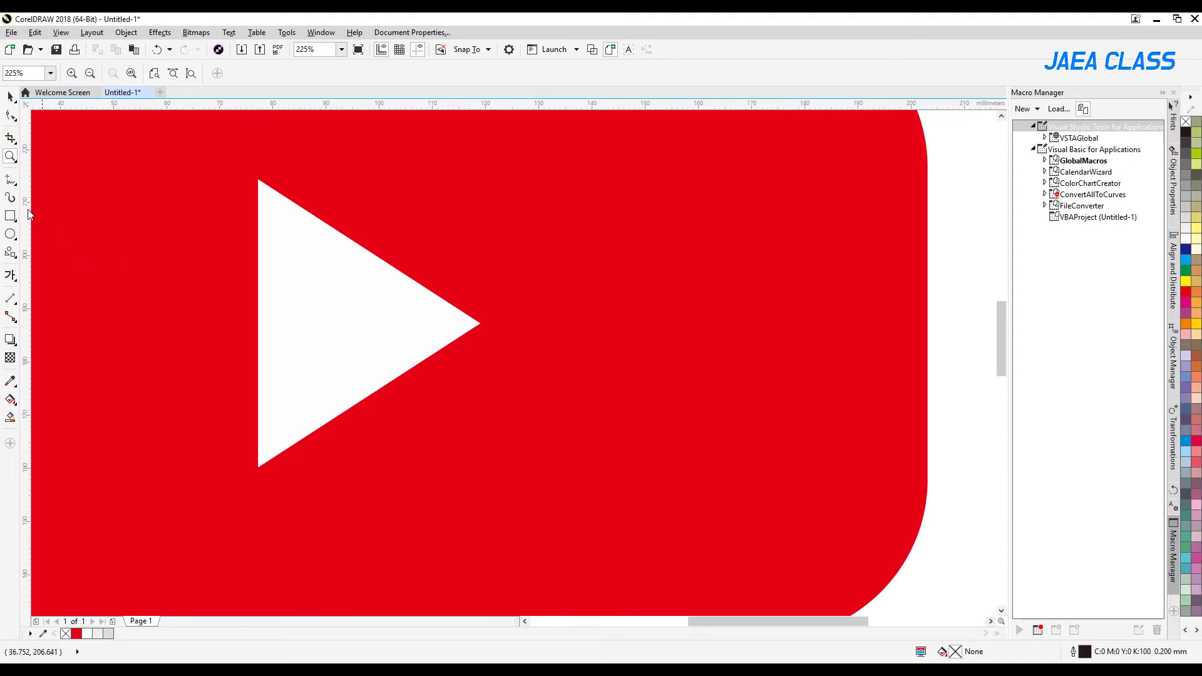
pyautogui.click(10, 183)
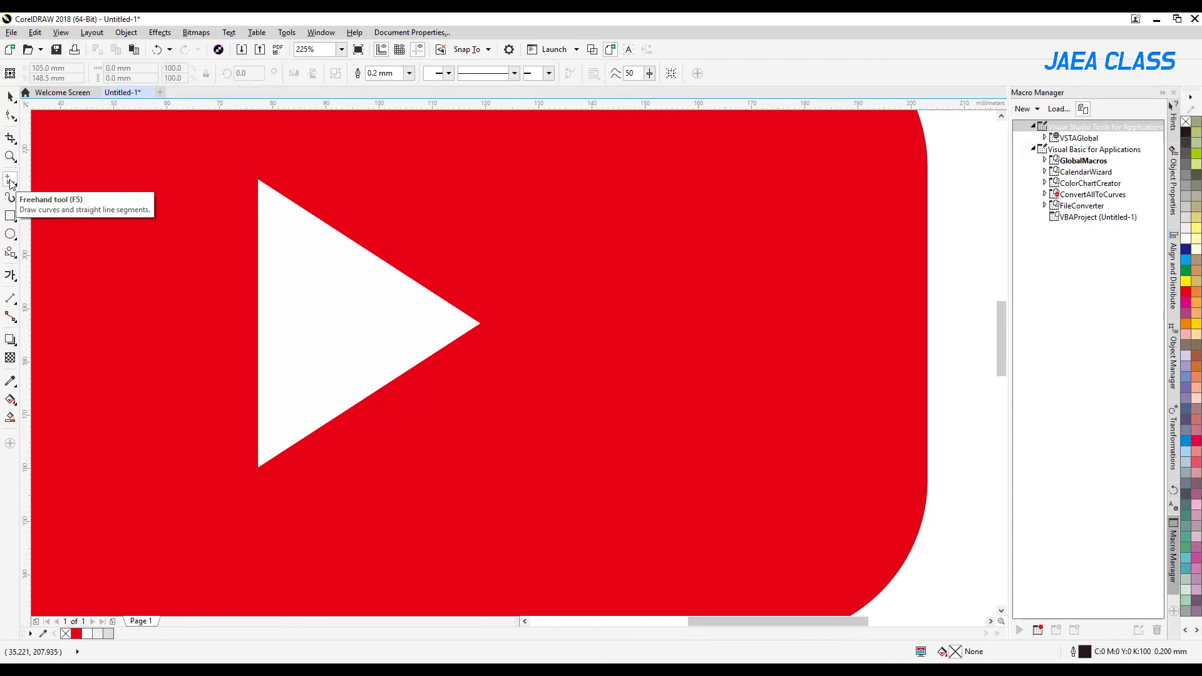
pyautogui.click(10, 182)
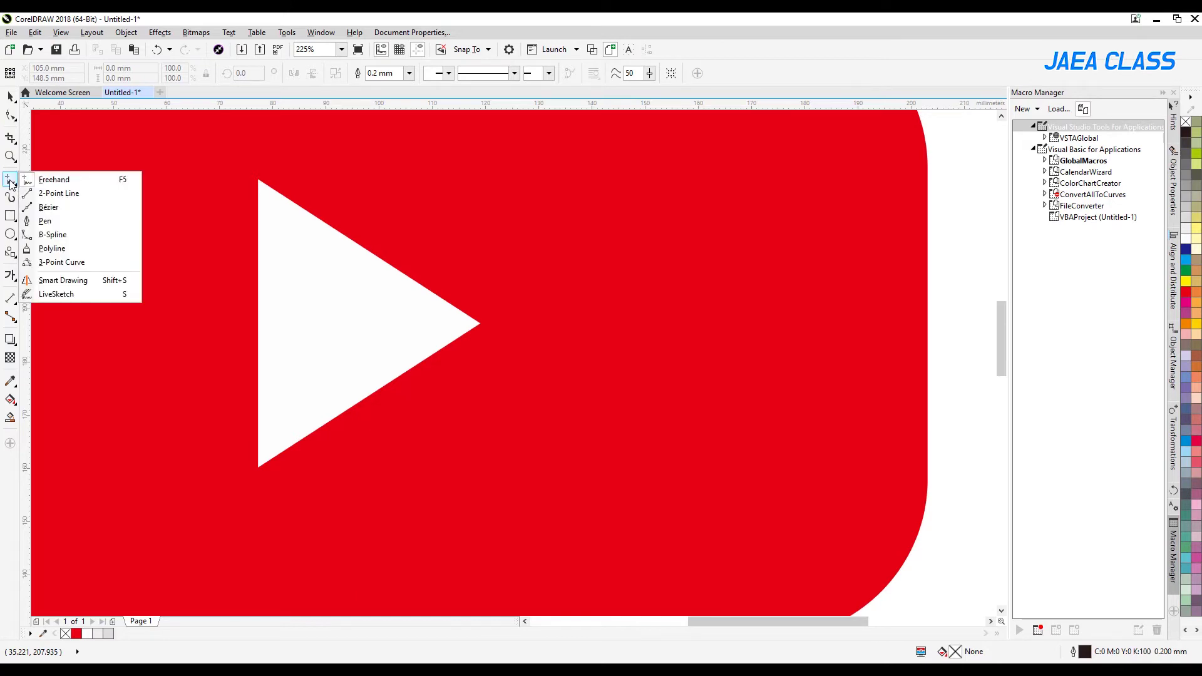
pyautogui.click(10, 184)
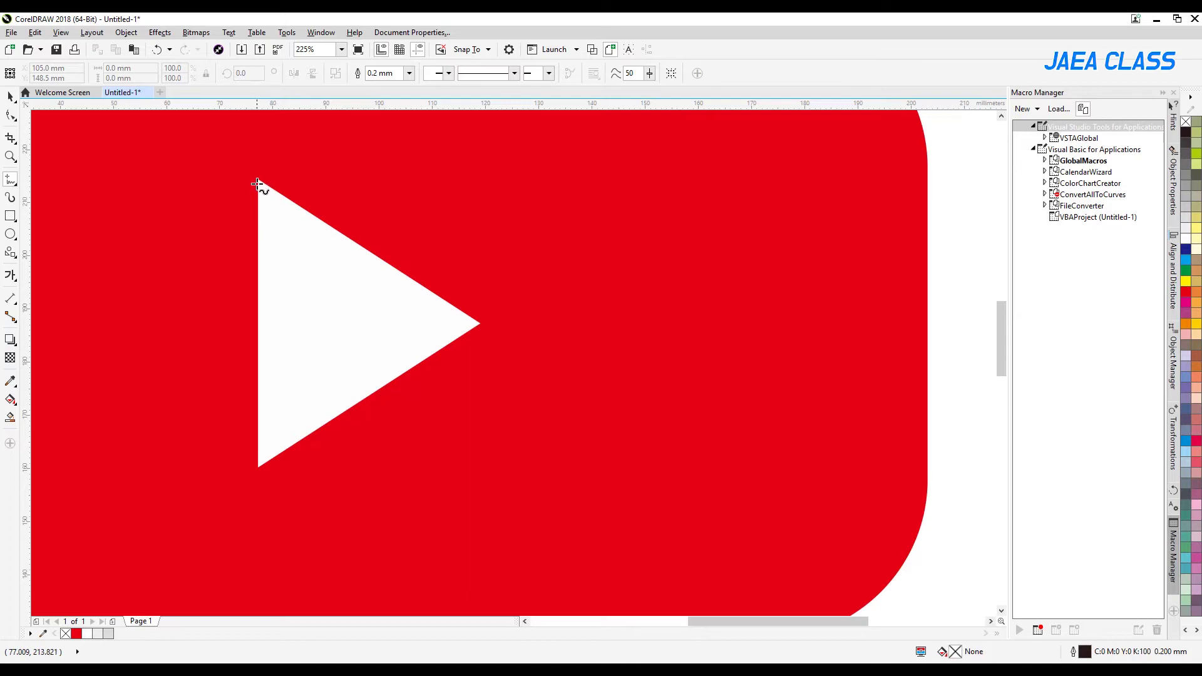
# Turn on snapping to objects
pyautogui.hotkey('alt', 'z')
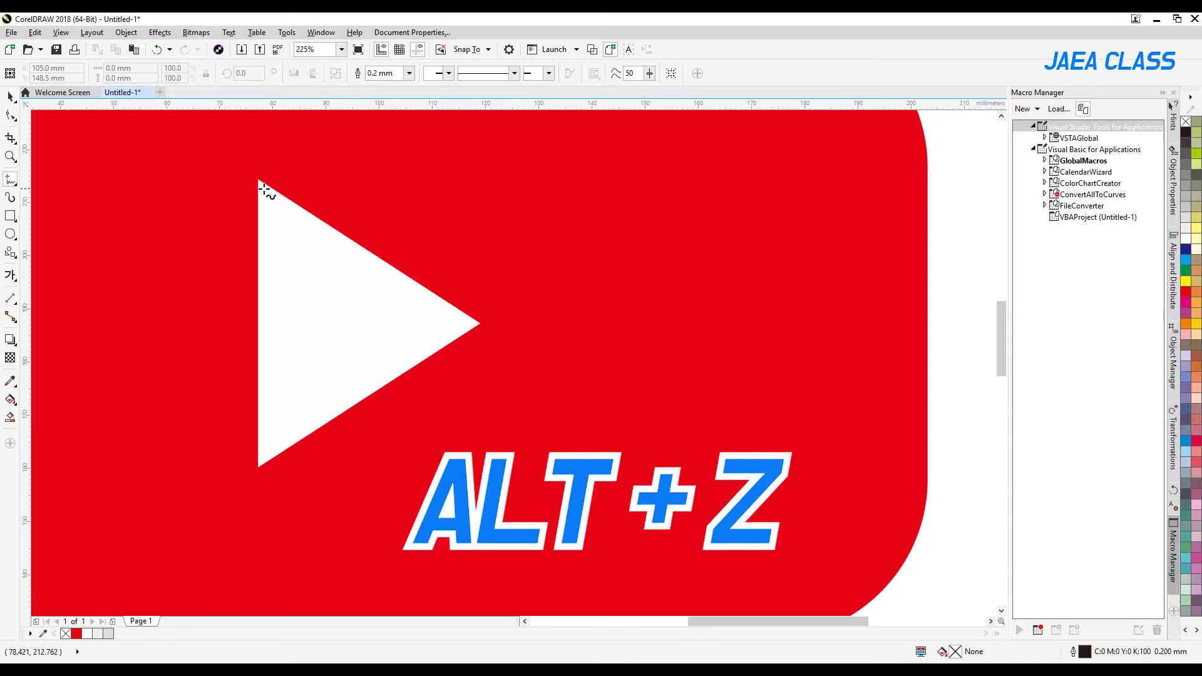
pyautogui.click(60, 32)
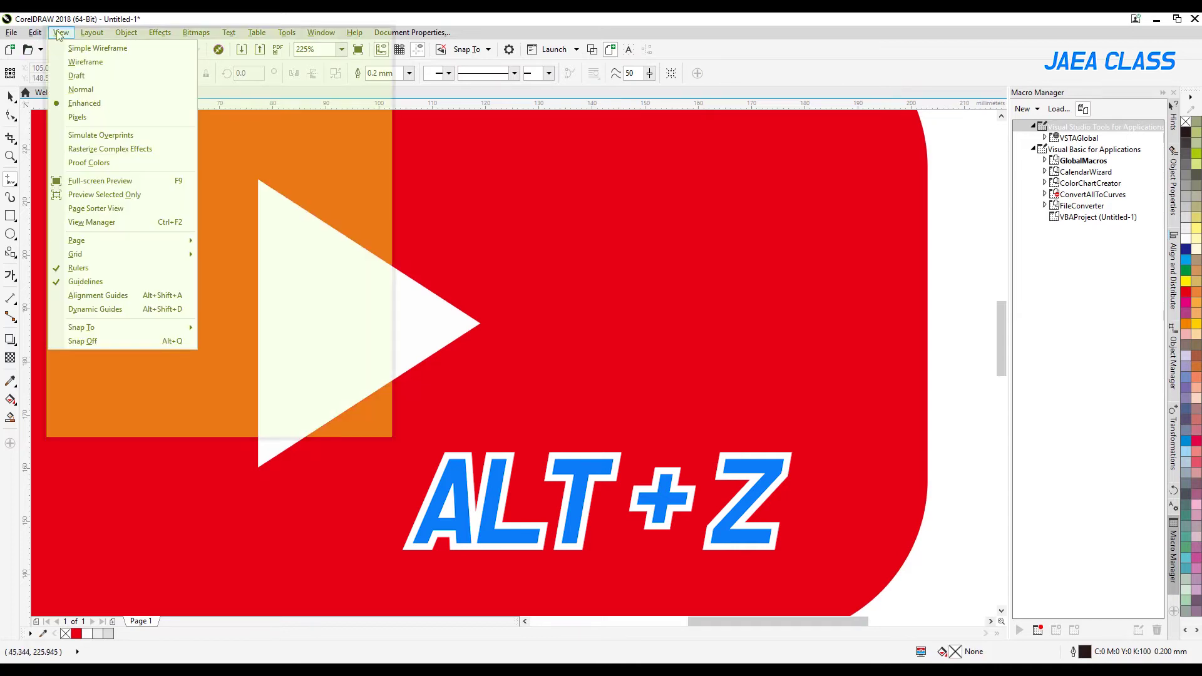
pyautogui.moveTo(99, 327)
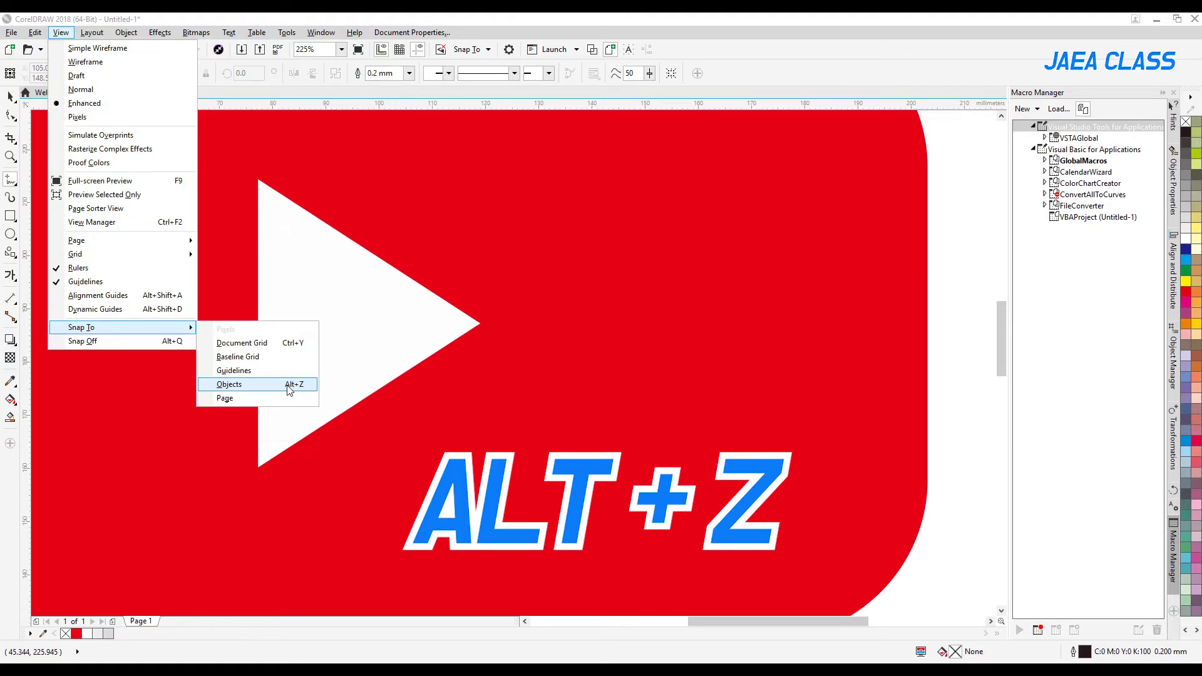
pyautogui.click(289, 388)
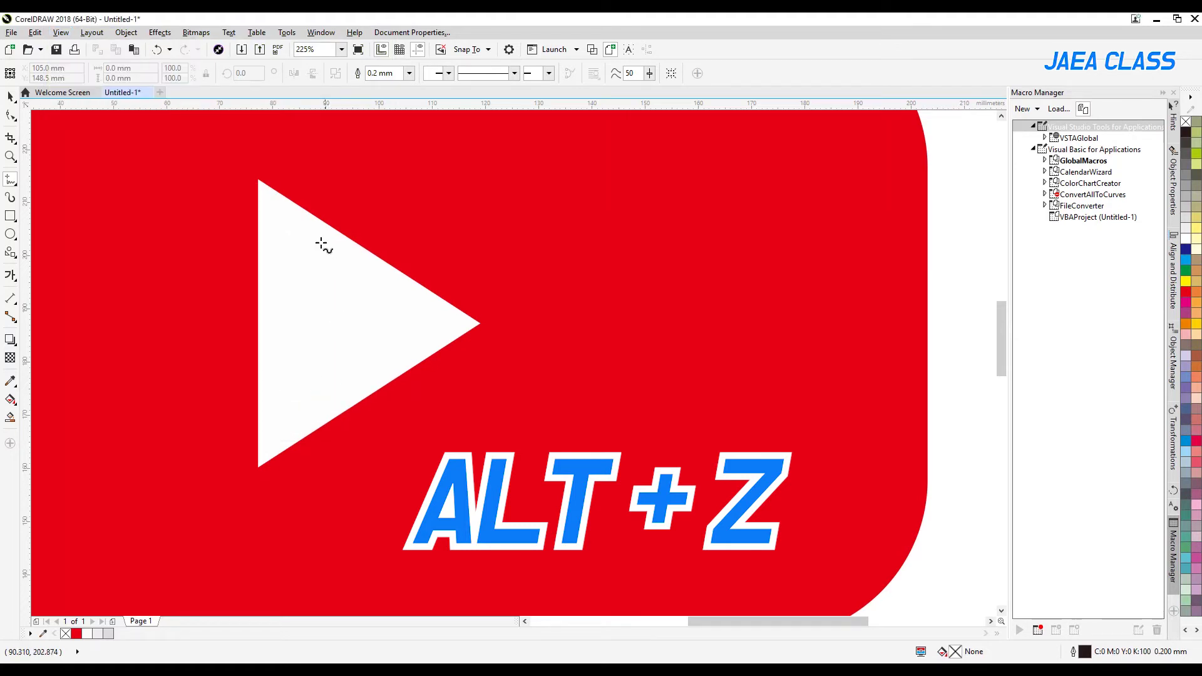
# Draw a closed freehand sliver from the triangle's upper corner to its lower edge near the tip, then to the tip and back
pyautogui.click(258, 180)
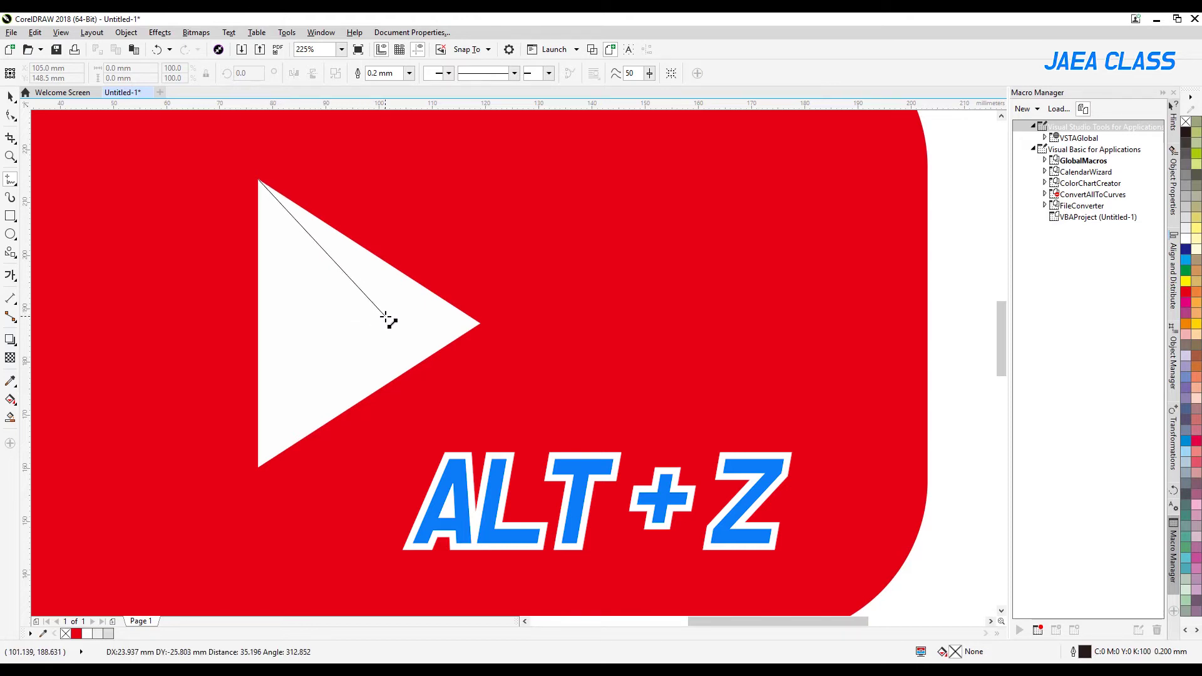
pyautogui.click(445, 345)
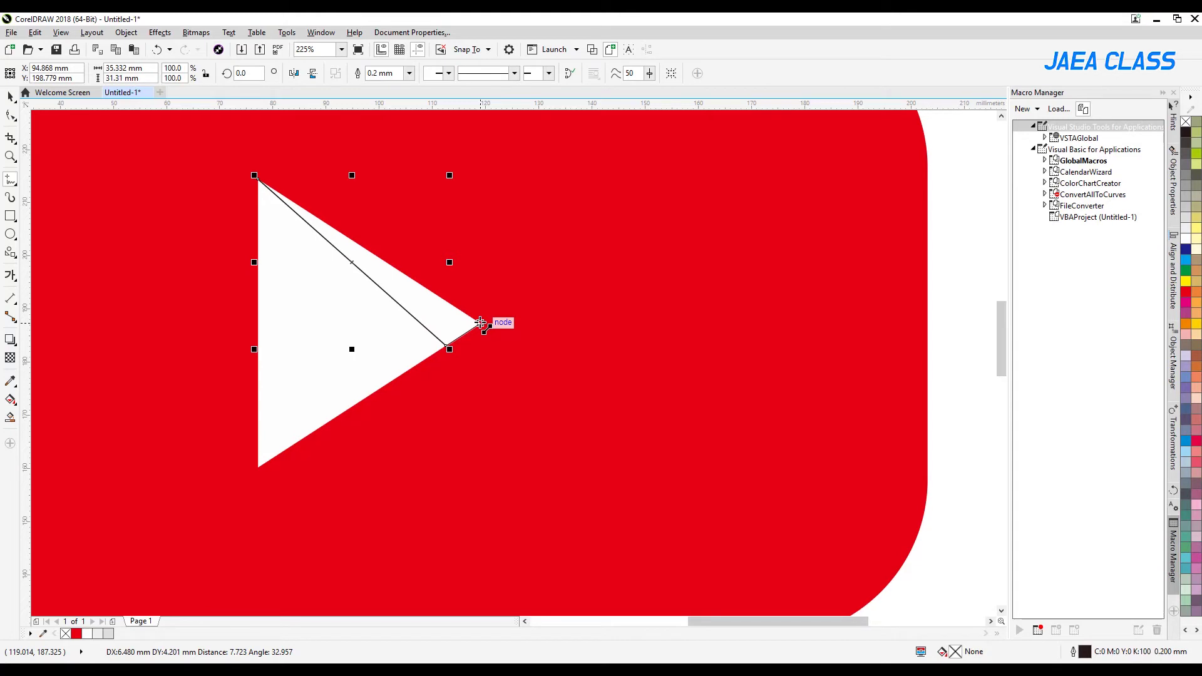
pyautogui.moveTo(480, 322); pyautogui.dragTo(479, 322)
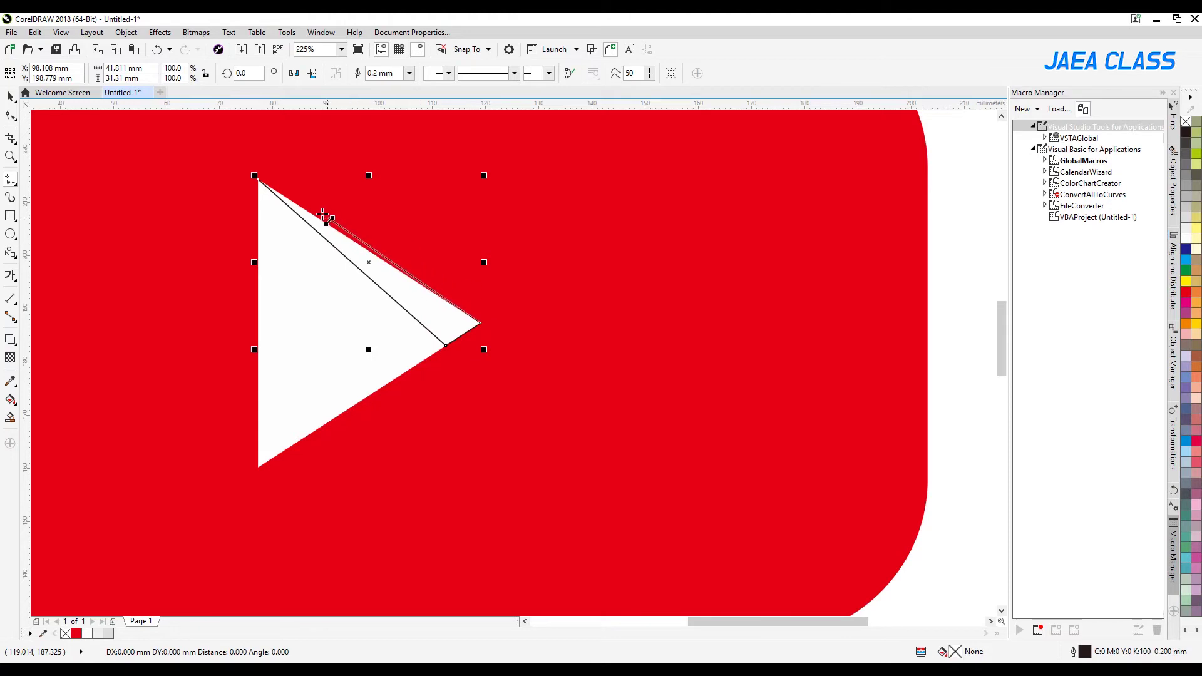
pyautogui.click(258, 178)
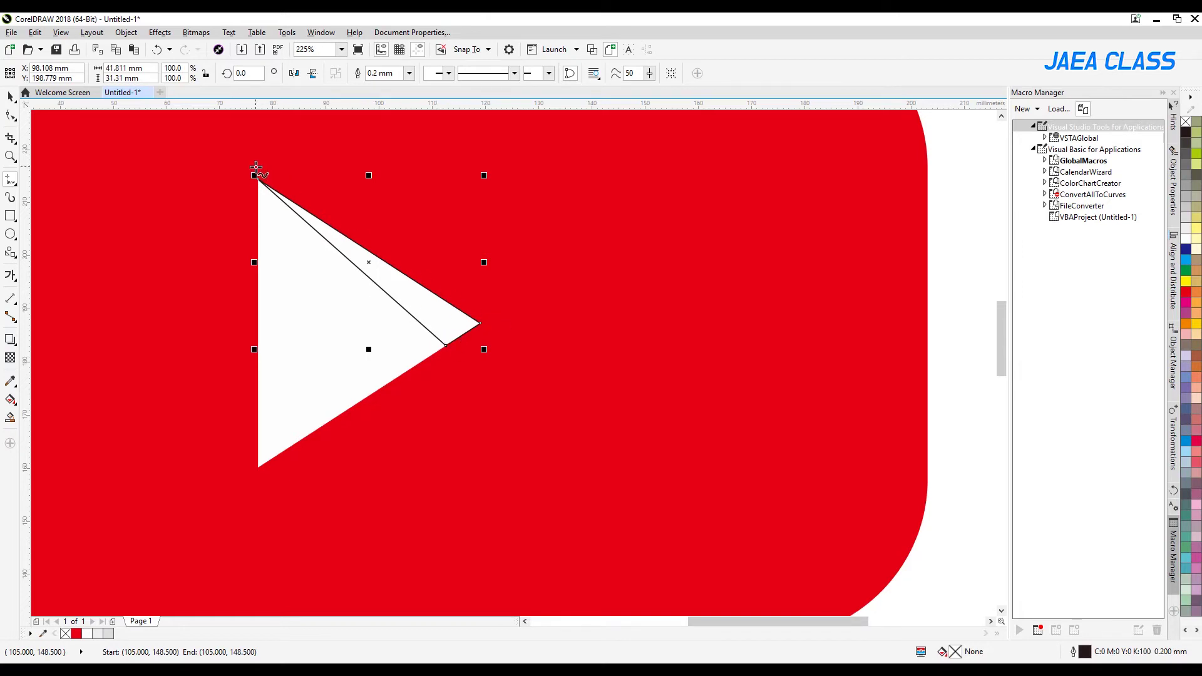
# Fill the sliver on the white triangle with 20% black and remove its outline
pyautogui.click(10, 96)
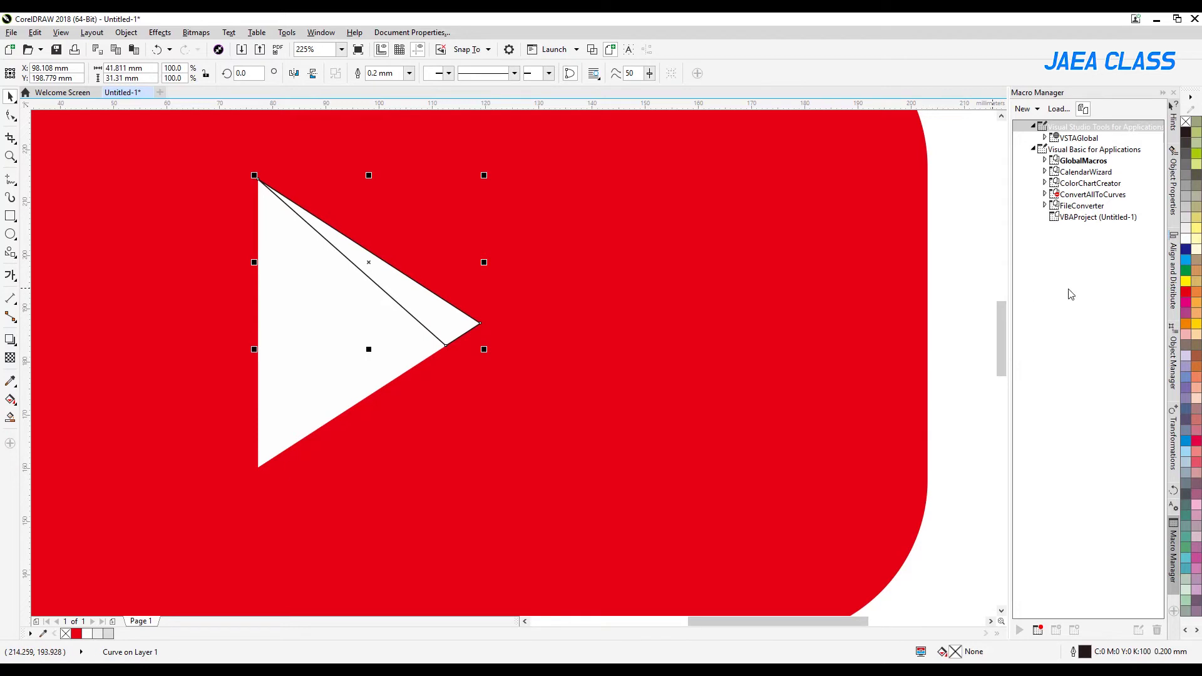
pyautogui.click(1188, 222)
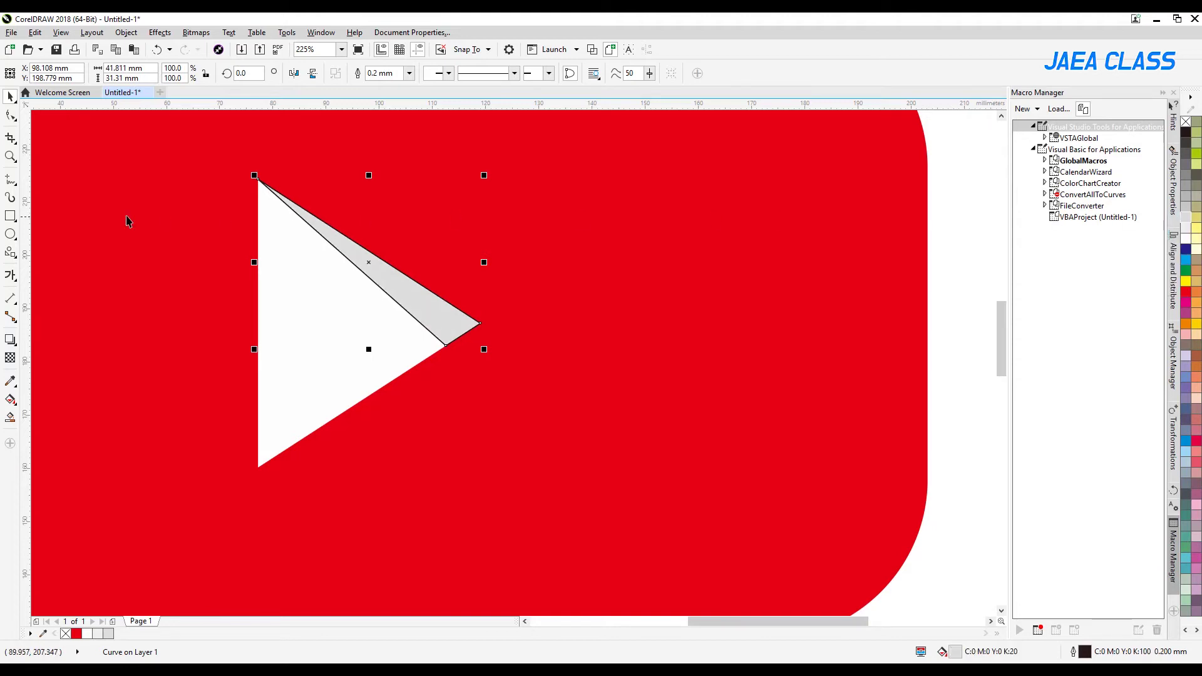
pyautogui.click(12, 155)
pyautogui.rightClick(327, 248)
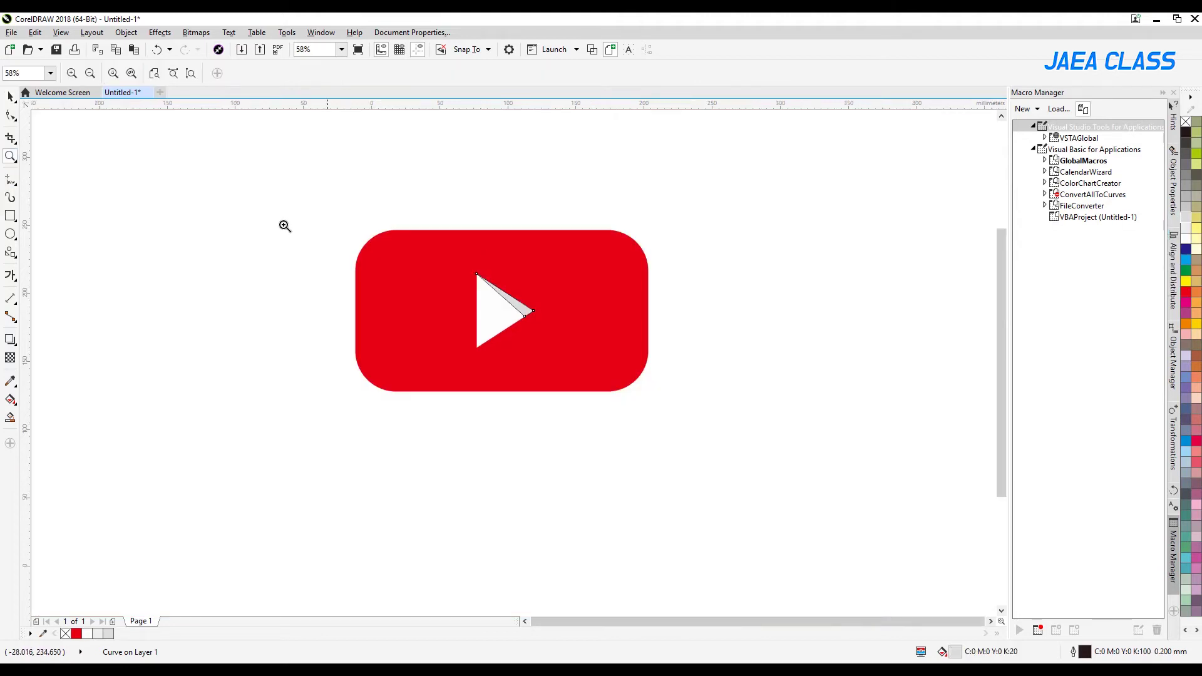
pyautogui.click(10, 97)
pyautogui.moveTo(607, 198); pyautogui.dragTo(461, 332)
pyautogui.rightClick(1188, 125)
pyautogui.click(736, 344)
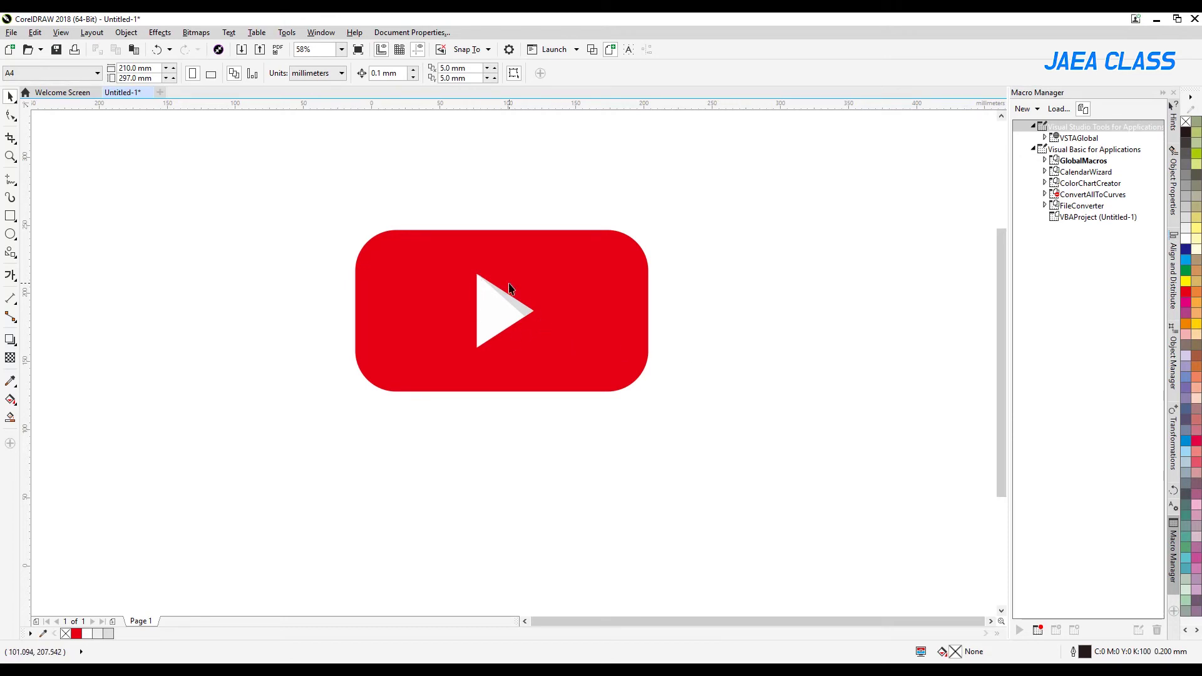
# Stretch the red rectangle vertically about its center to about 129 mm high and reduce its corner rounding
pyautogui.click(595, 293)
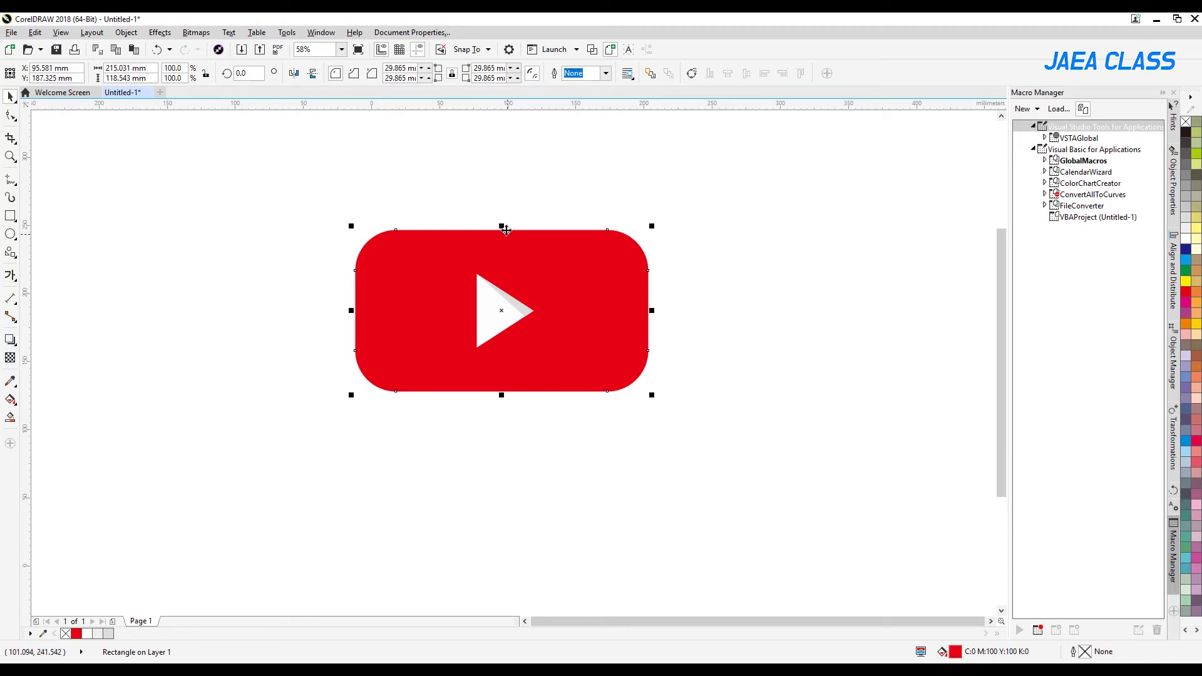
pyautogui.moveTo(504, 225); pyautogui.dragTo(502, 219)
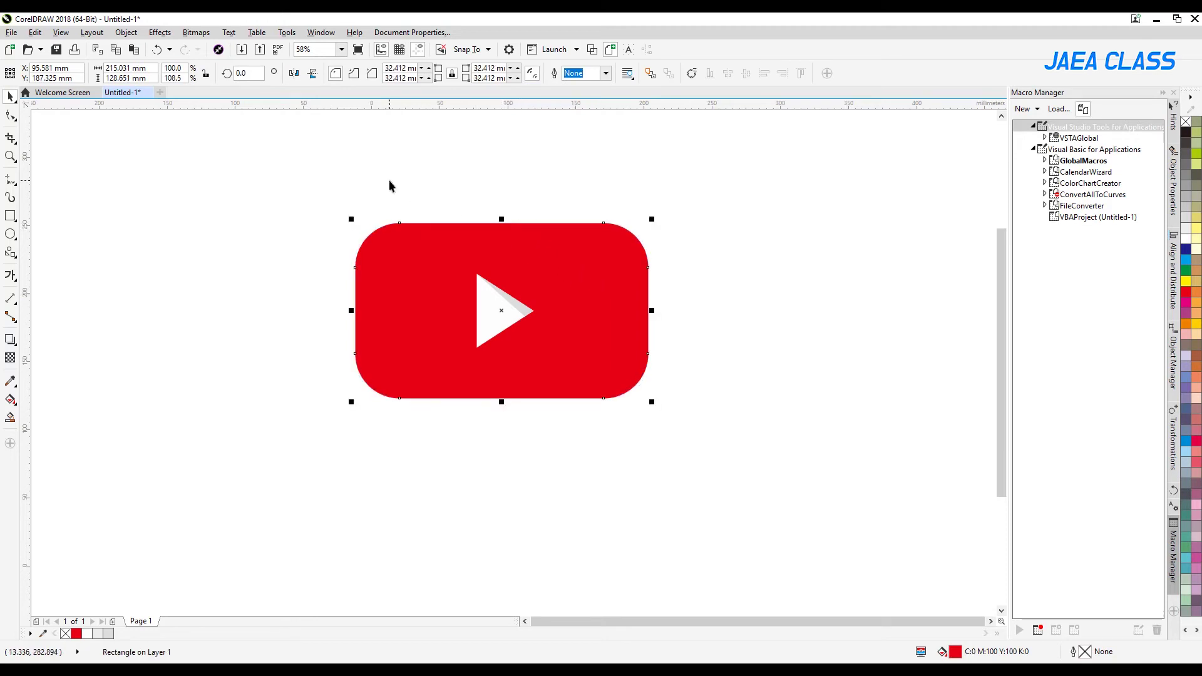
pyautogui.click(11, 115)
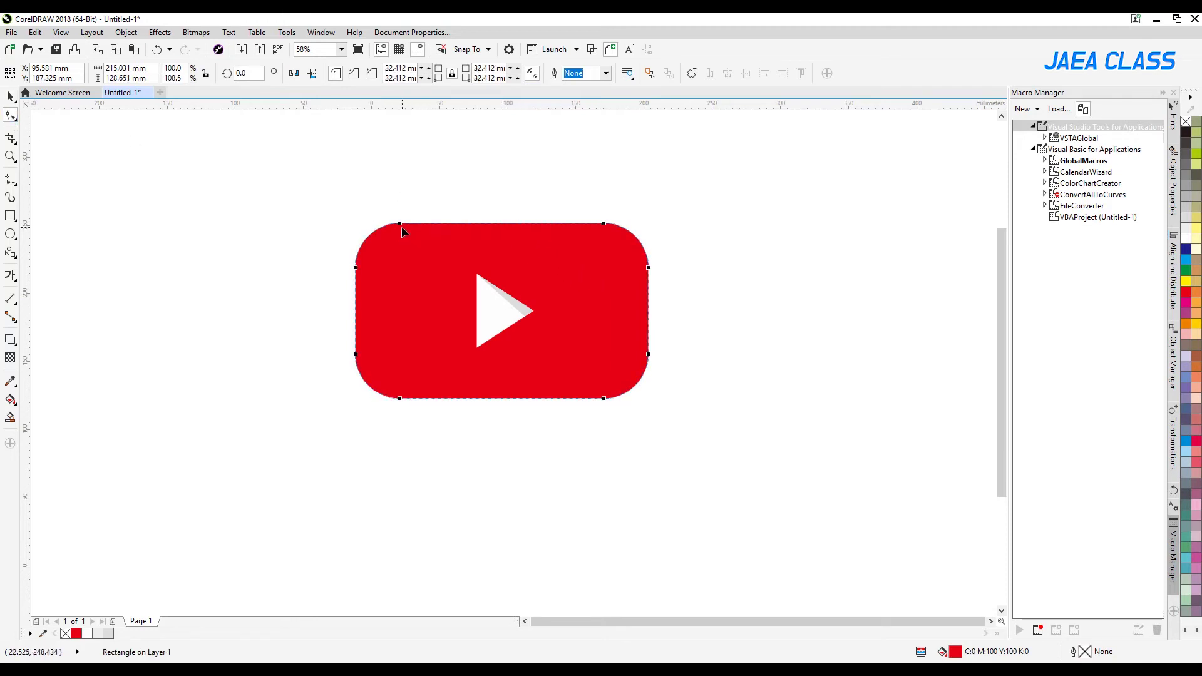
pyautogui.moveTo(399, 224); pyautogui.dragTo(382, 225)
pyautogui.press('space')
pyautogui.click(736, 218)
# Move the whole play button up by about 20 mm and deselect it
pyautogui.moveTo(730, 201)
pyautogui.mouseDown()
pyautogui.moveTo(592, 335)
pyautogui.moveTo(169, 501)
pyautogui.mouseUp()
pyautogui.moveTo(553, 333); pyautogui.dragTo(551, 306)
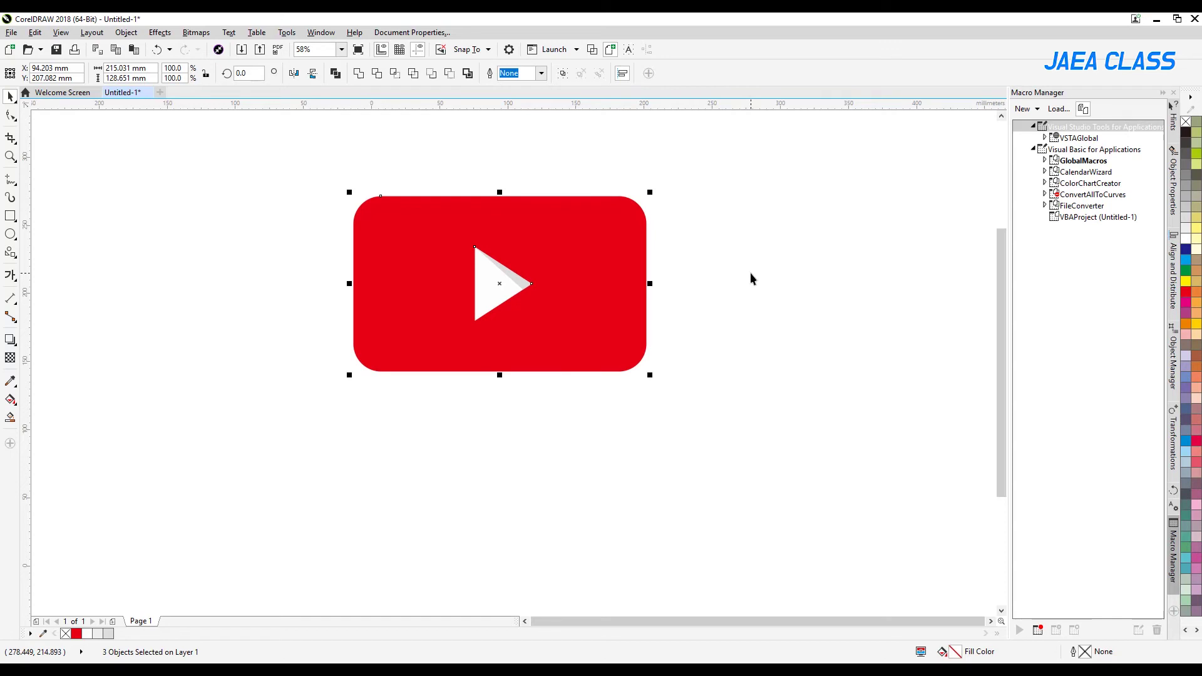
pyautogui.click(750, 273)
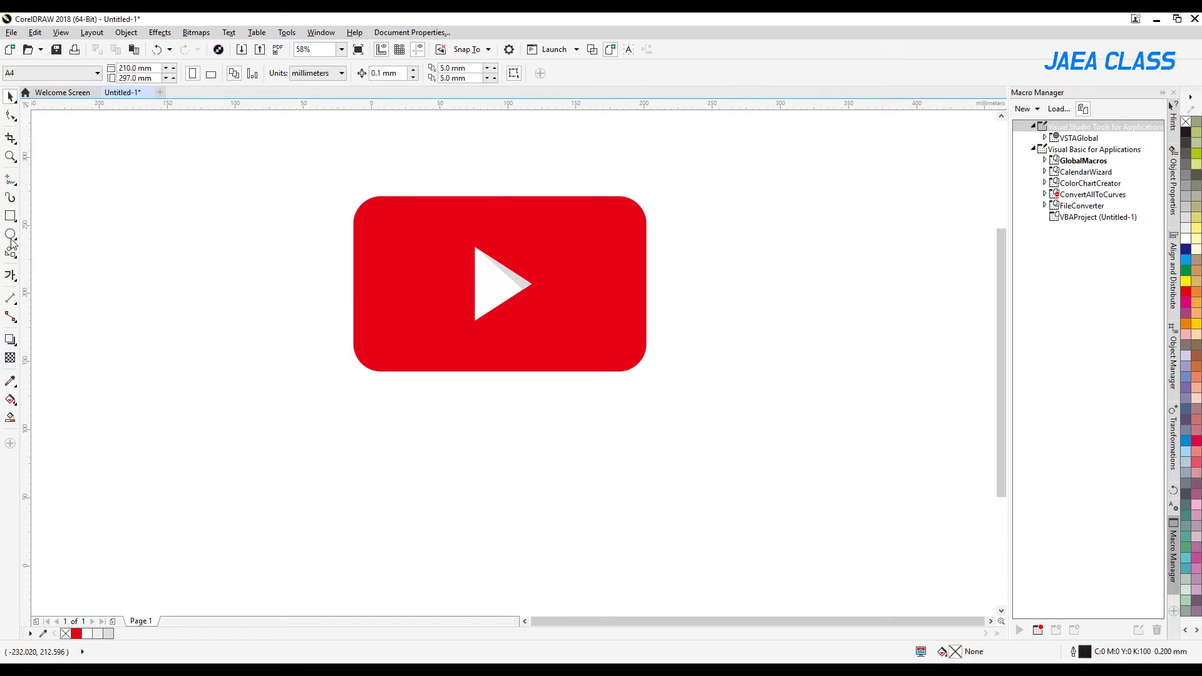
# Add the artistic text "JAEACLASS" below the play button
pyautogui.click(10, 275)
pyautogui.click(336, 425)
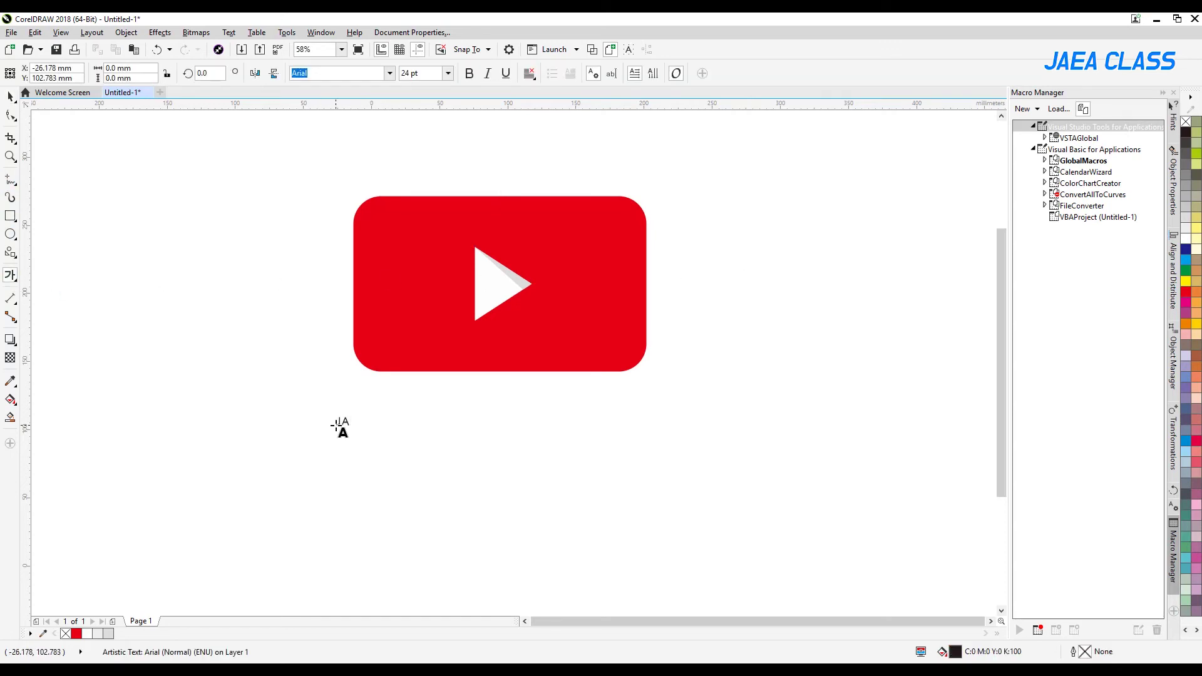
pyautogui.write('JAEA CLASS')
pyautogui.hotkey('ctrl', 'z')
pyautogui.click(10, 96)
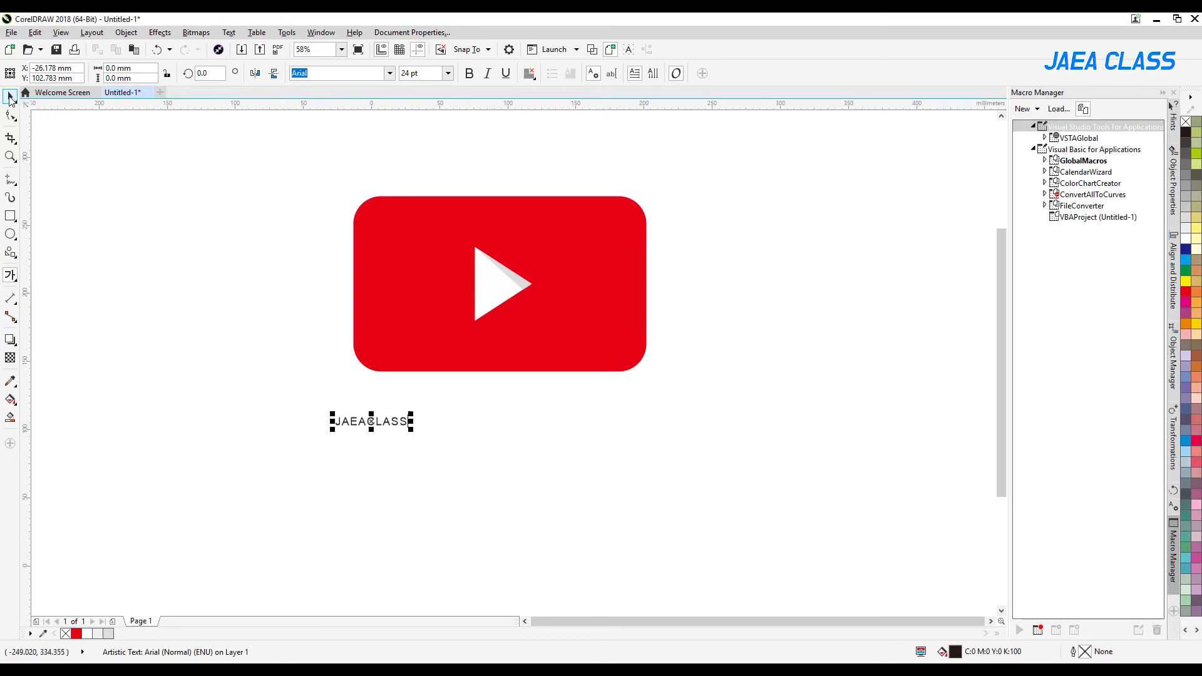
# Set the JAEACLASS text to the 배달의민족 도현 font and enlarge it to about 99 pt just below the red rectangle
pyautogui.click(389, 73)
pyautogui.click(388, 74)
pyautogui.click(388, 73)
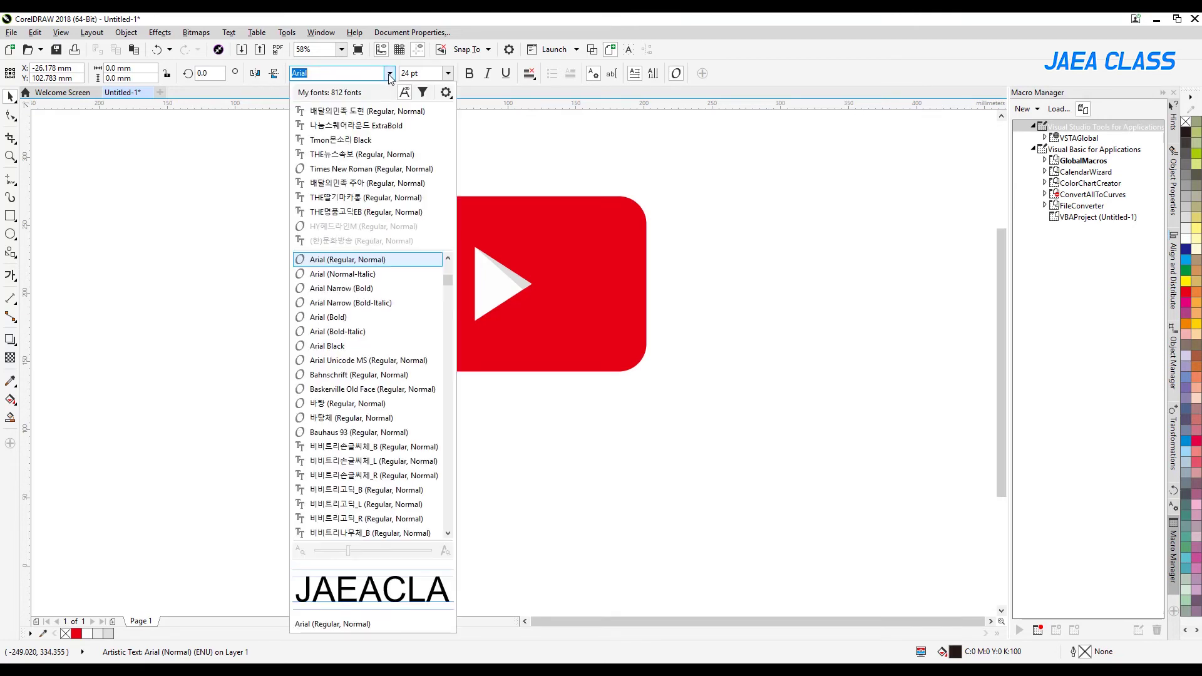
pyautogui.click(365, 116)
pyautogui.moveTo(415, 435); pyautogui.dragTo(651, 504)
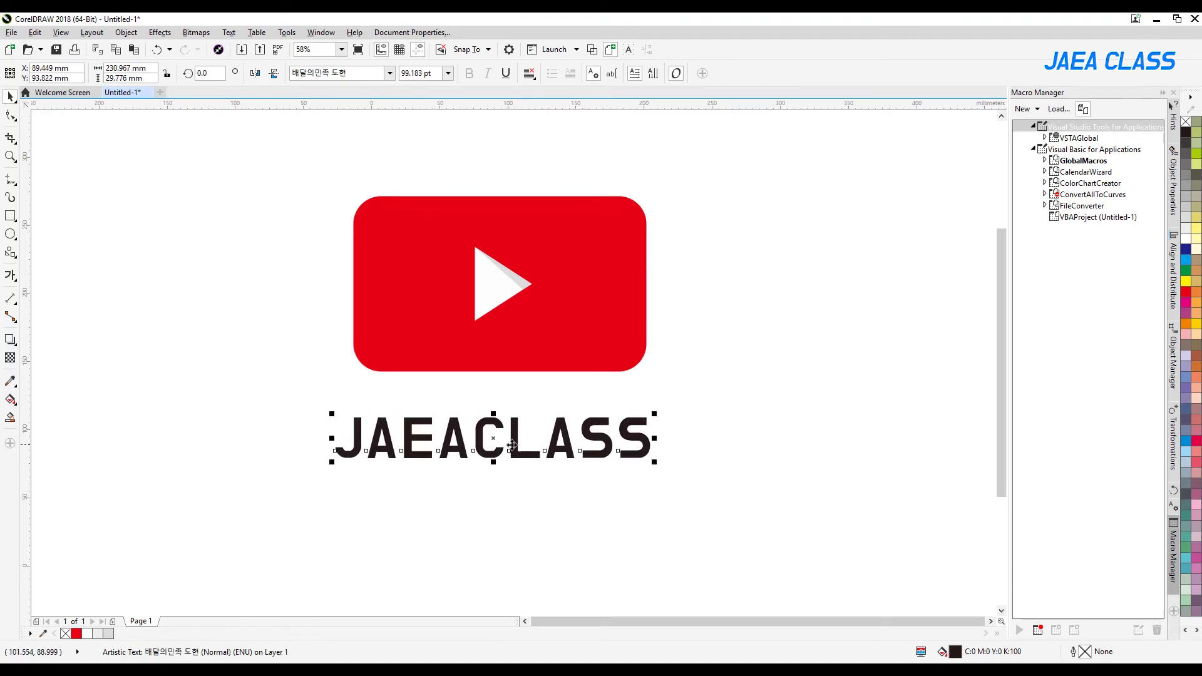
pyautogui.moveTo(508, 432); pyautogui.dragTo(509, 411)
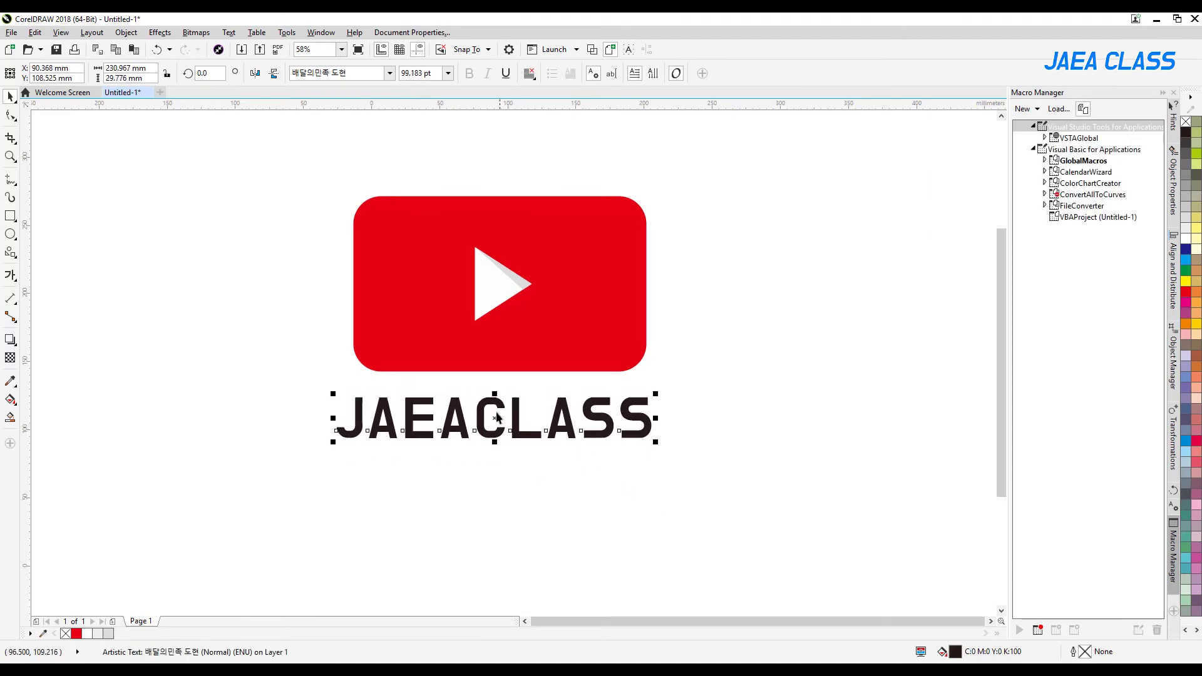
# Center-align the JAEACLASS text and align it horizontally to the center of the red rectangle
pyautogui.click(529, 73)
pyautogui.click(552, 118)
pyautogui.keyDown('shift'); pyautogui.click(599, 312); pyautogui.keyUp('shift')
pyautogui.press('c')
pyautogui.press('Escape')
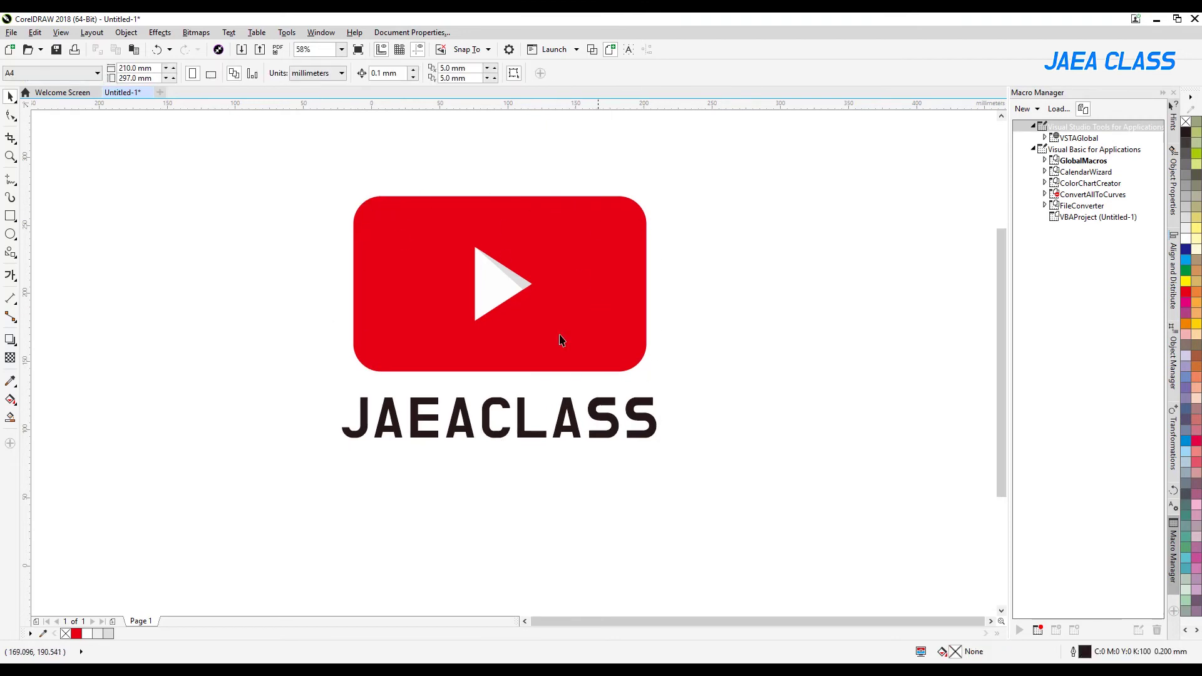
# Widen the letter spacing of JAEACLASS until the text is about 333 mm wide
pyautogui.click(498, 405)
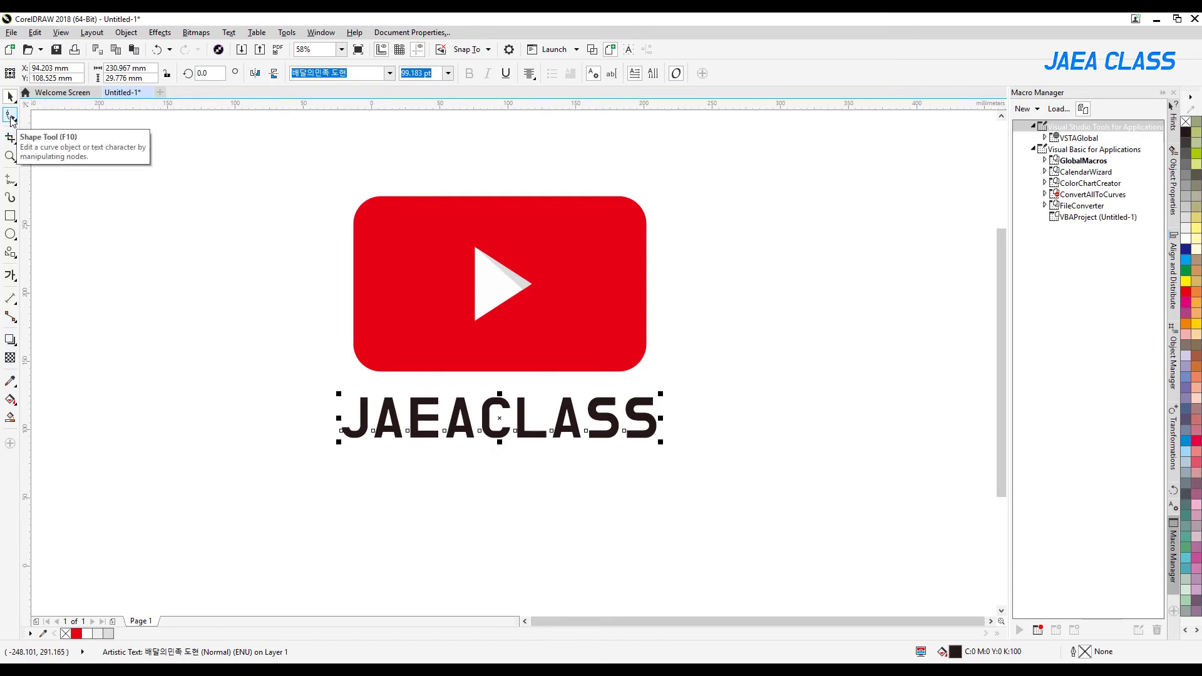
pyautogui.click(10, 118)
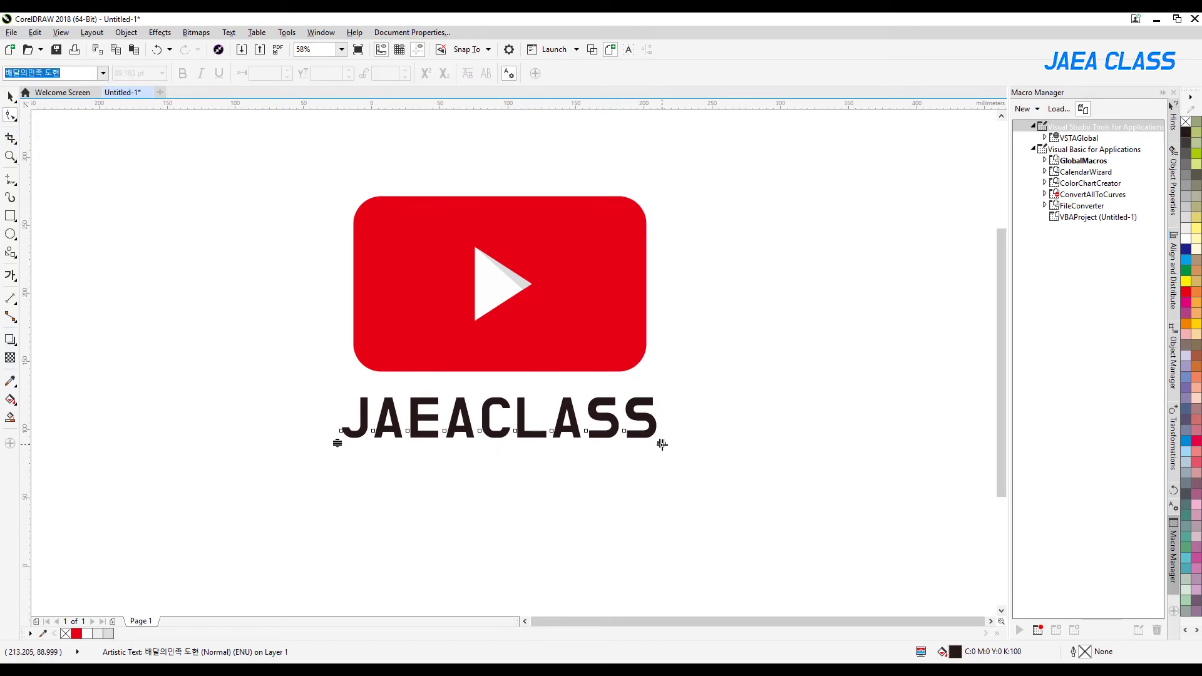
pyautogui.moveTo(662, 444); pyautogui.dragTo(794, 445)
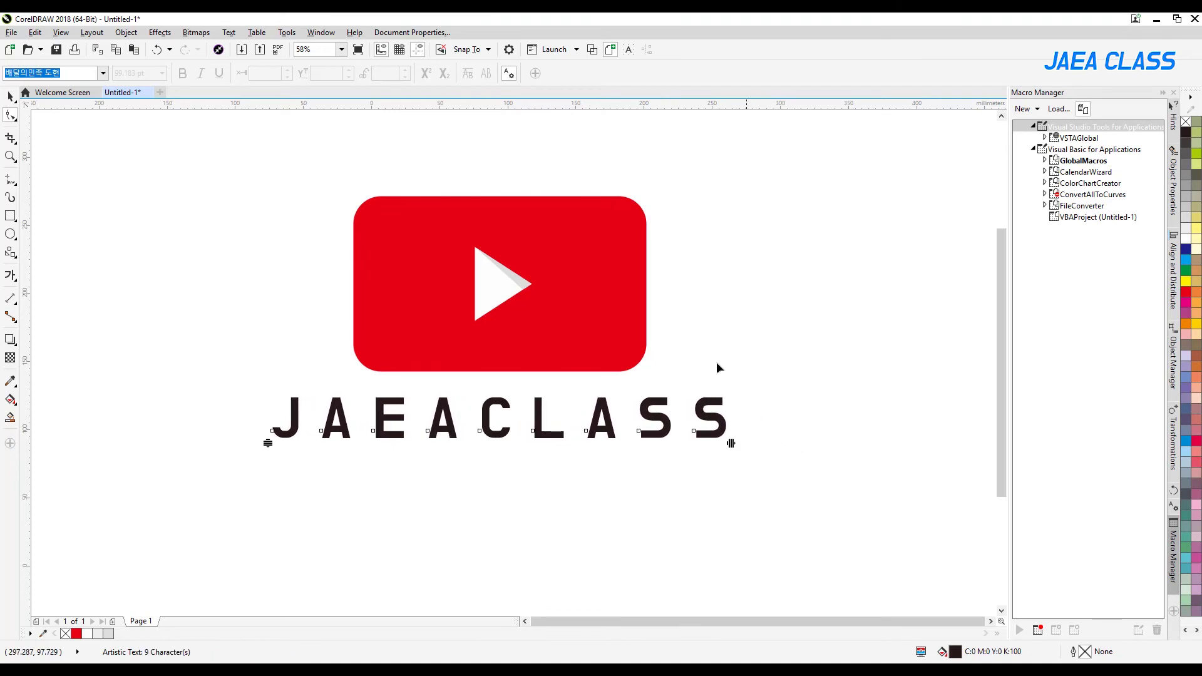
pyautogui.press('space')
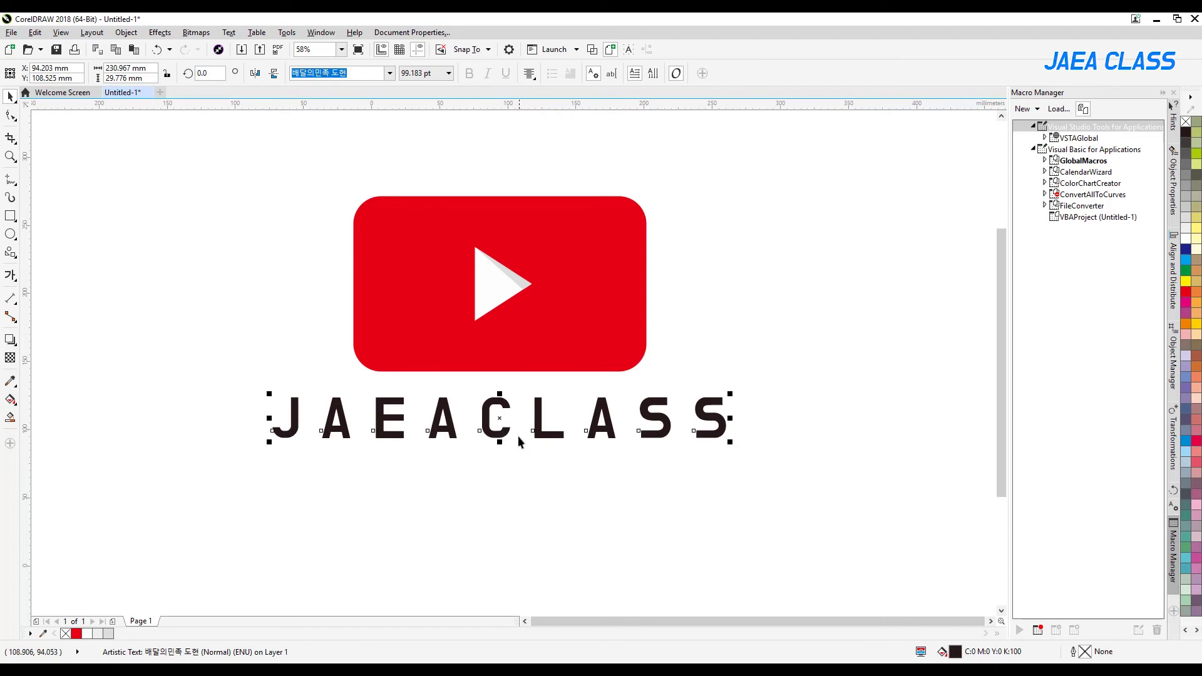
# Place a duplicate of the JAEACLASS text directly below the original
pyautogui.hotkey('ctrl', 'q')
pyautogui.moveTo(503, 405); pyautogui.dragTo(506, 462)
pyautogui.rightClick(506, 462)
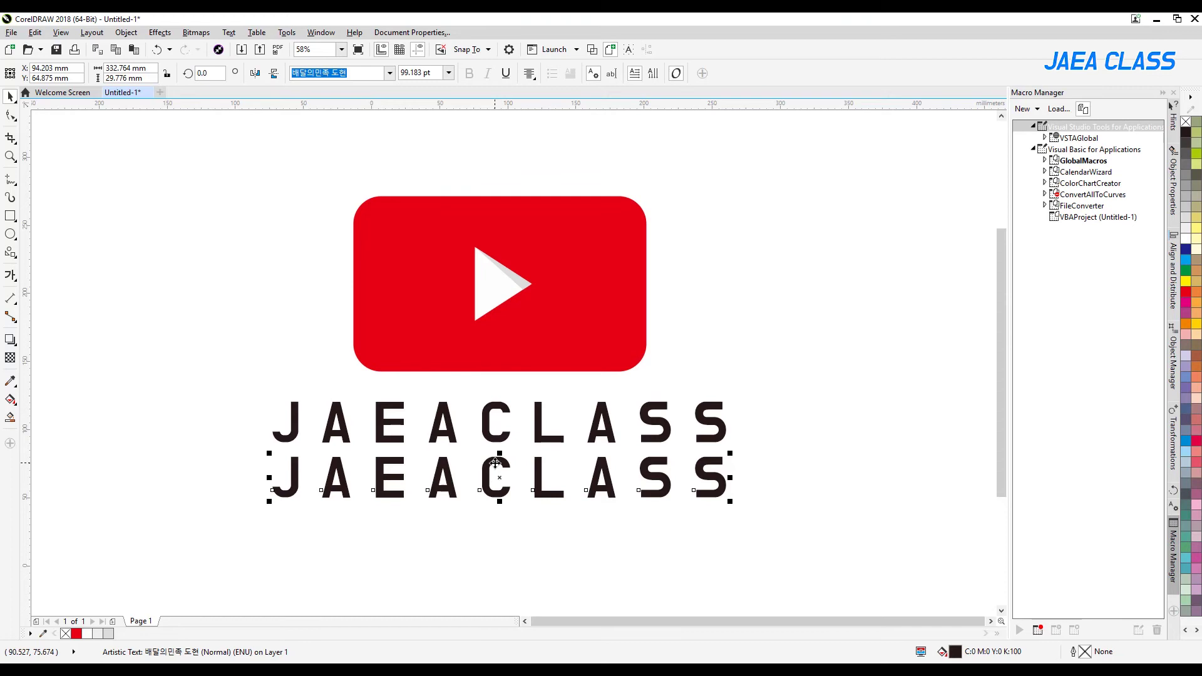
# Replace the wording of the lower text line with "GOOD"
pyautogui.doubleClick(495, 463)
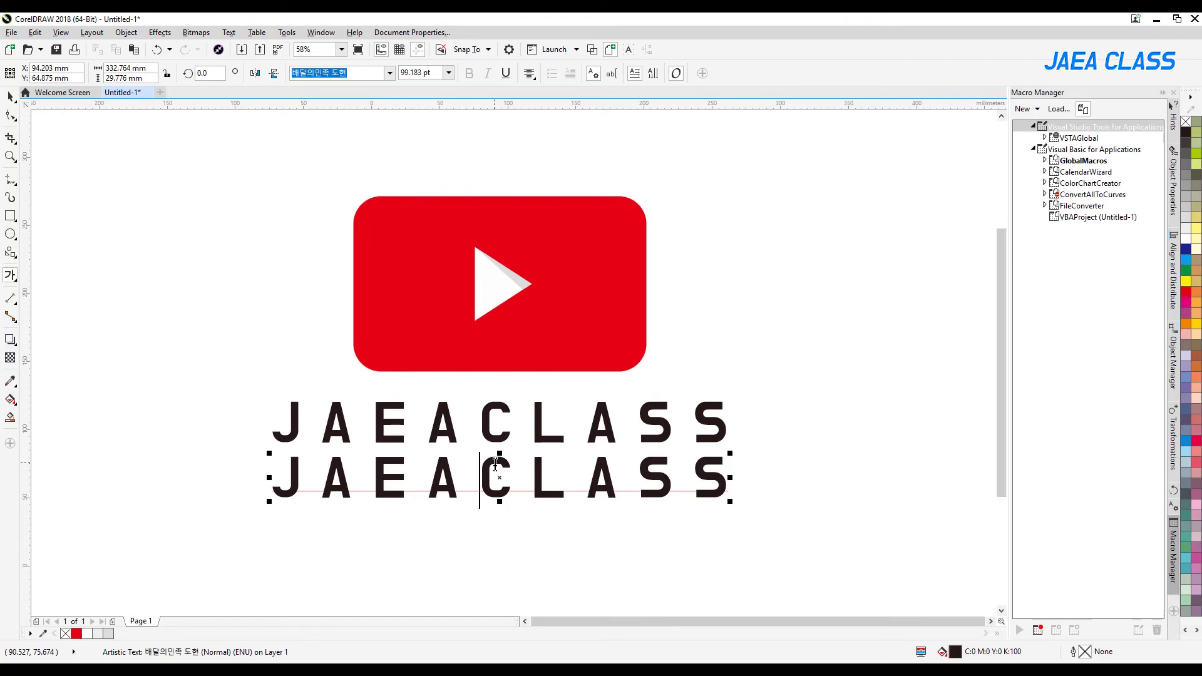
pyautogui.write('GOOD')
pyautogui.hotkey('shift', 'End')
pyautogui.press('Delete')
pyautogui.press('Delete')
pyautogui.press('Delete')
pyautogui.press('Delete')
pyautogui.press('Delete')
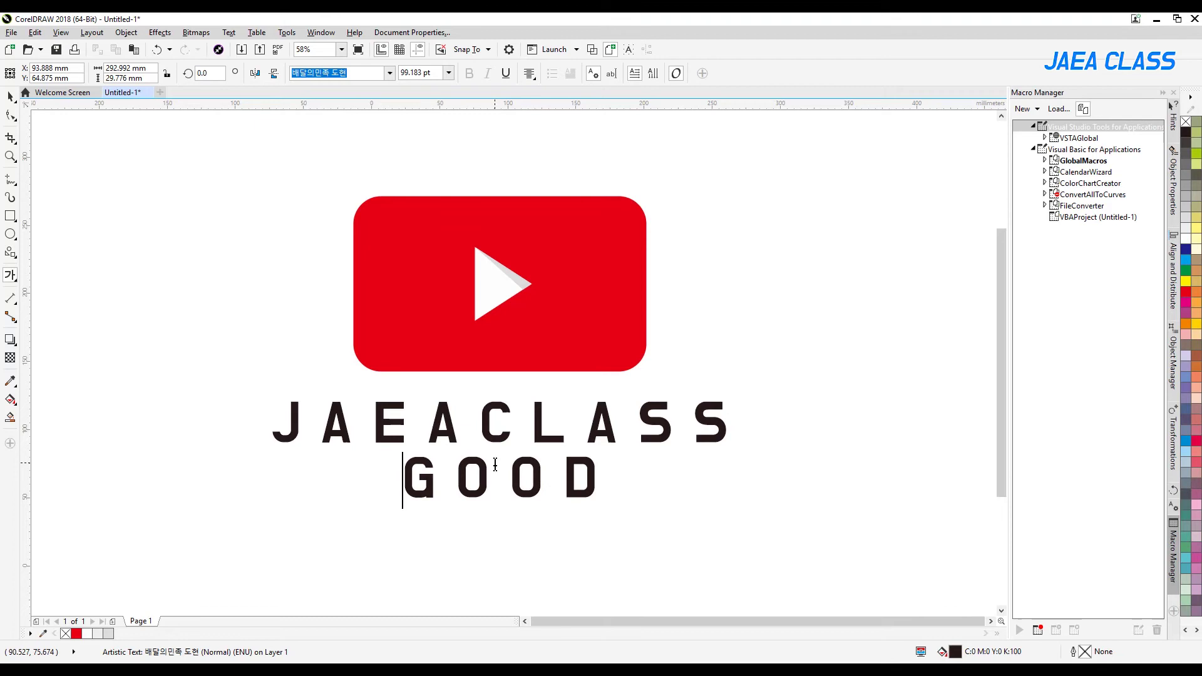
# Tighten the letter spacing of GOOD until it is about 103 mm wide and move the text slightly down
pyautogui.press('F10')
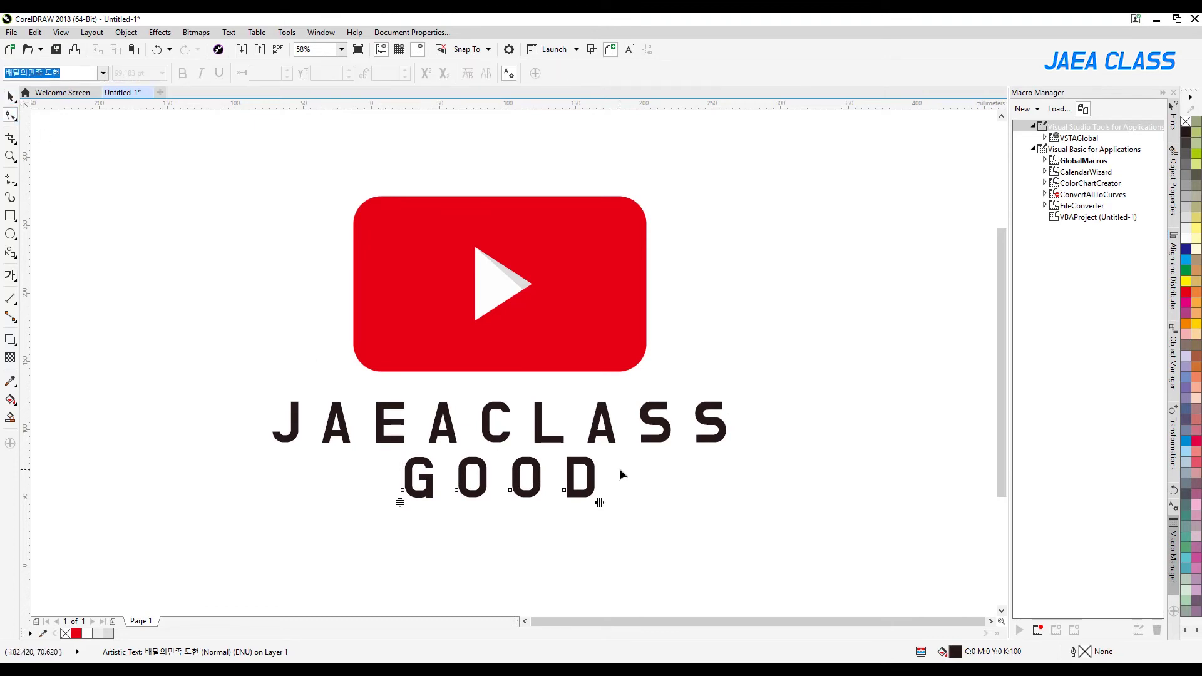
pyautogui.moveTo(600, 503); pyautogui.dragTo(546, 506)
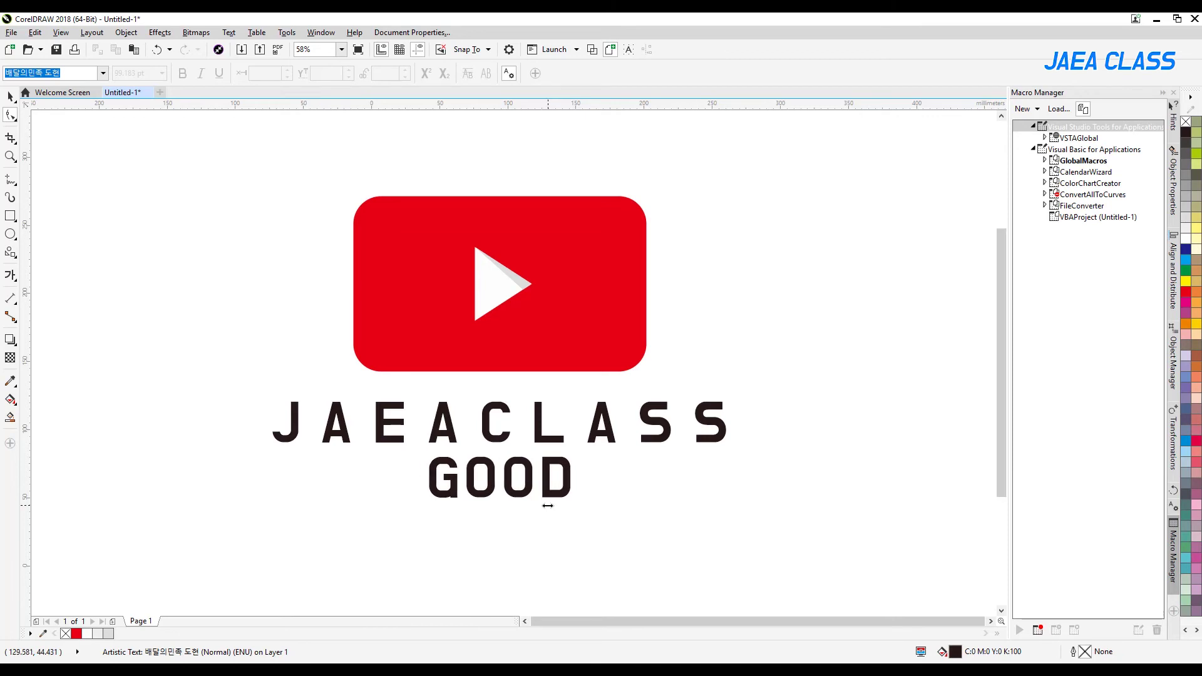
pyautogui.press('space')
pyautogui.moveTo(489, 464); pyautogui.dragTo(490, 477)
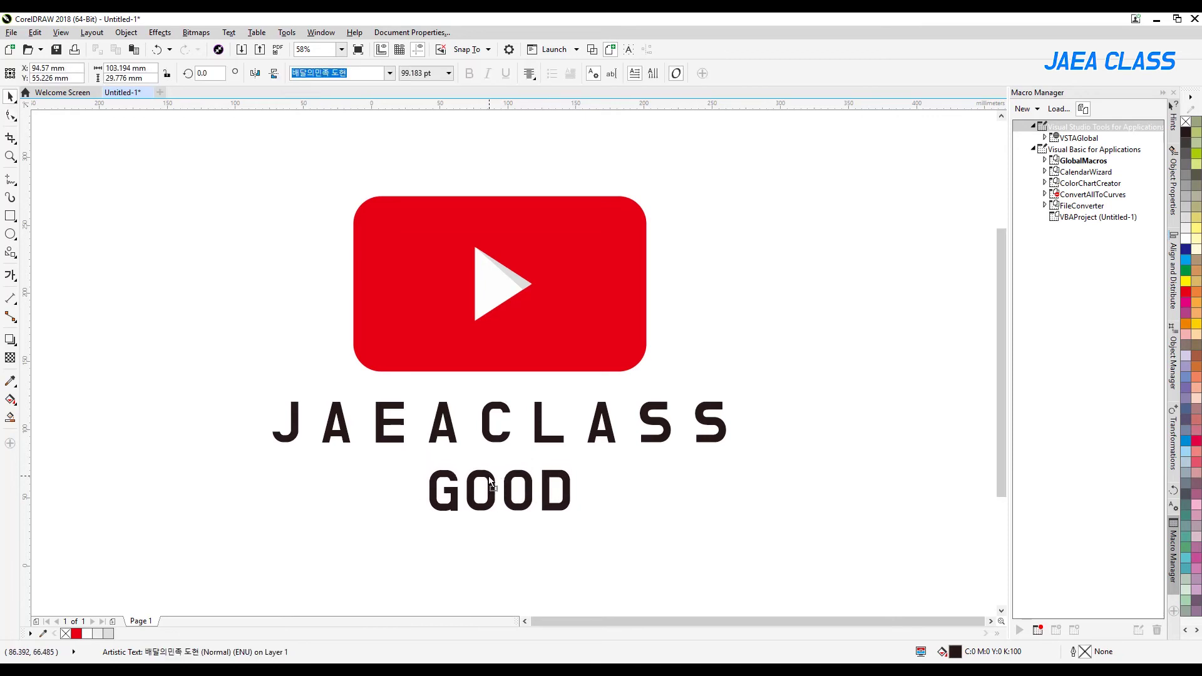
# Scale the GOOD text down and center it horizontally on the red rectangle
pyautogui.moveTo(565, 516); pyautogui.dragTo(573, 515)
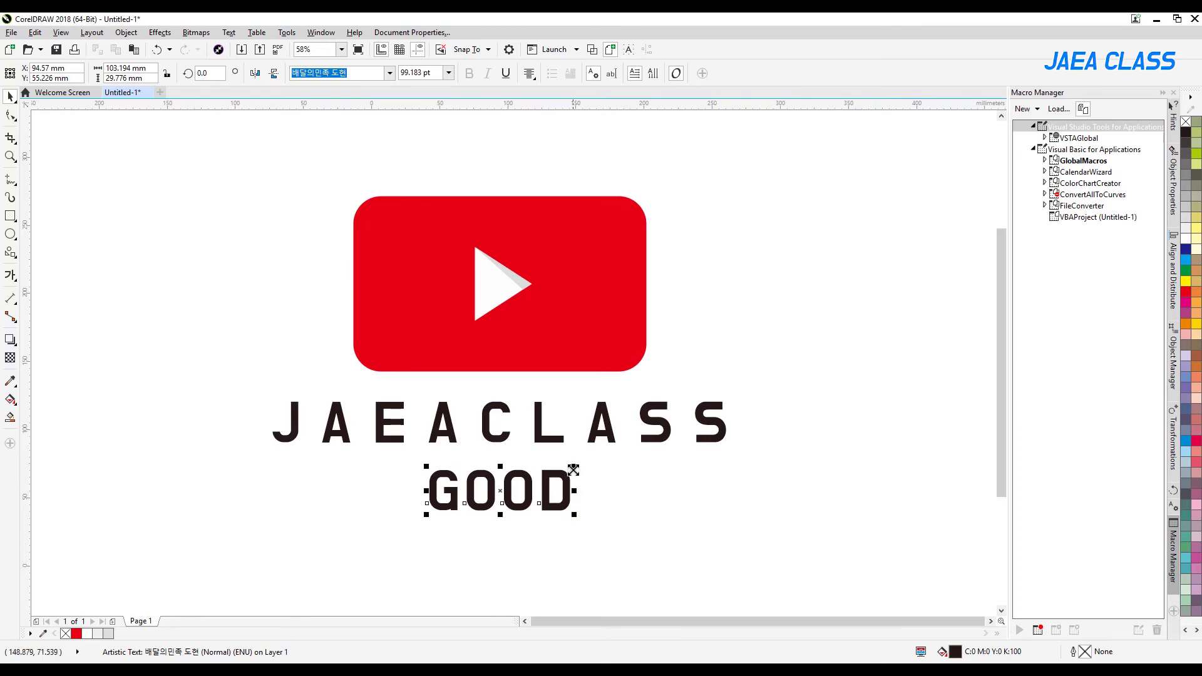
pyautogui.click(576, 472)
pyautogui.click(559, 474)
pyautogui.click(572, 473)
pyautogui.click(566, 477)
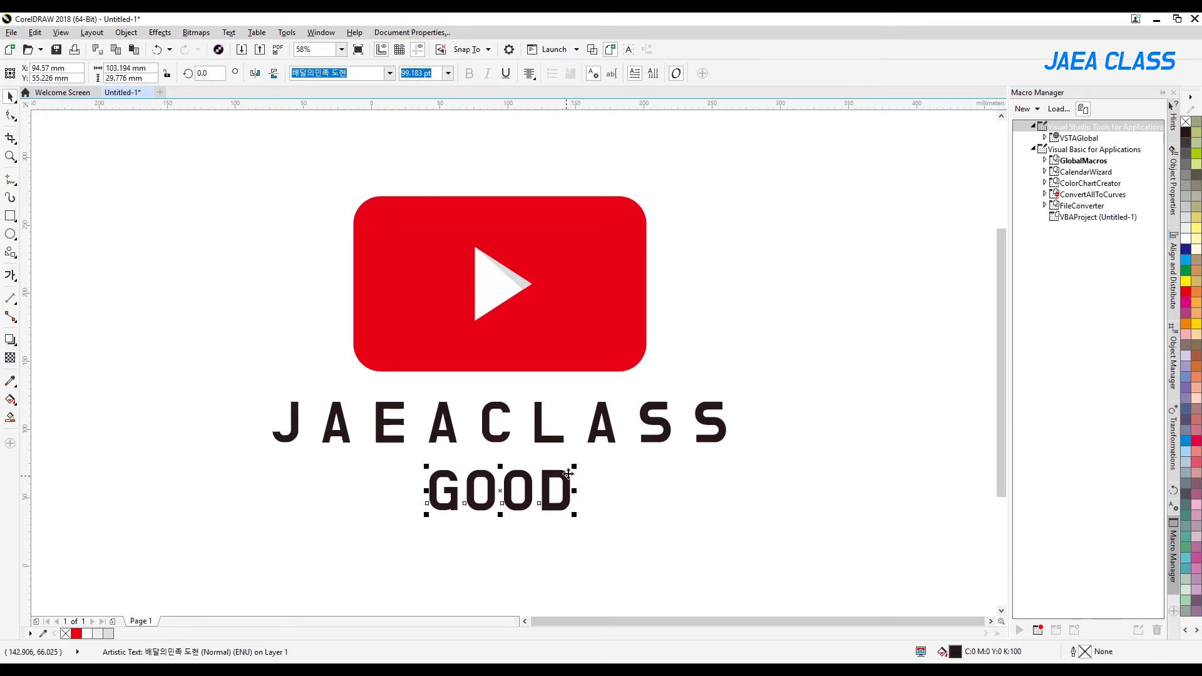
pyautogui.moveTo(570, 476)
pyautogui.mouseDown()
pyautogui.moveTo(565, 487)
pyautogui.moveTo(549, 475)
pyautogui.mouseUp()
pyautogui.keyDown('shift'); pyautogui.click(555, 352); pyautogui.keyUp('shift')
pyautogui.press('c')
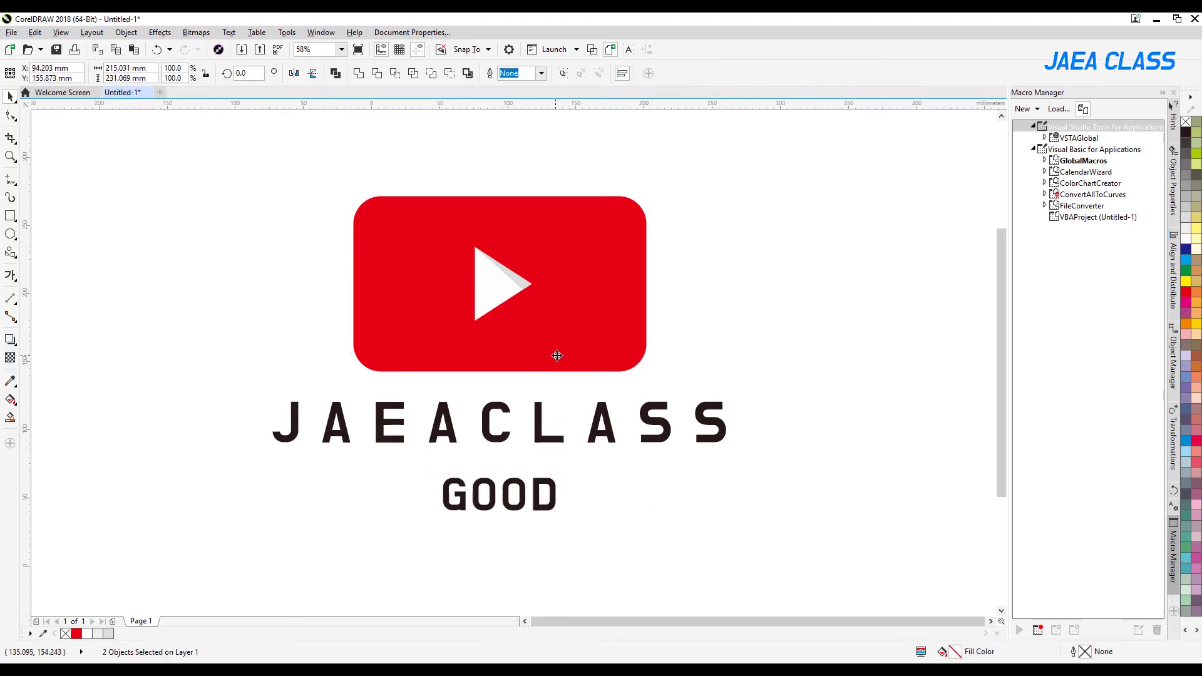
# Move the GOOD text slightly up toward JAEACLASS and deselect it, with the whole logo in view
pyautogui.click(532, 484)
pyautogui.click(517, 495)
pyautogui.moveTo(518, 498); pyautogui.dragTo(518, 488)
pyautogui.click(10, 160)
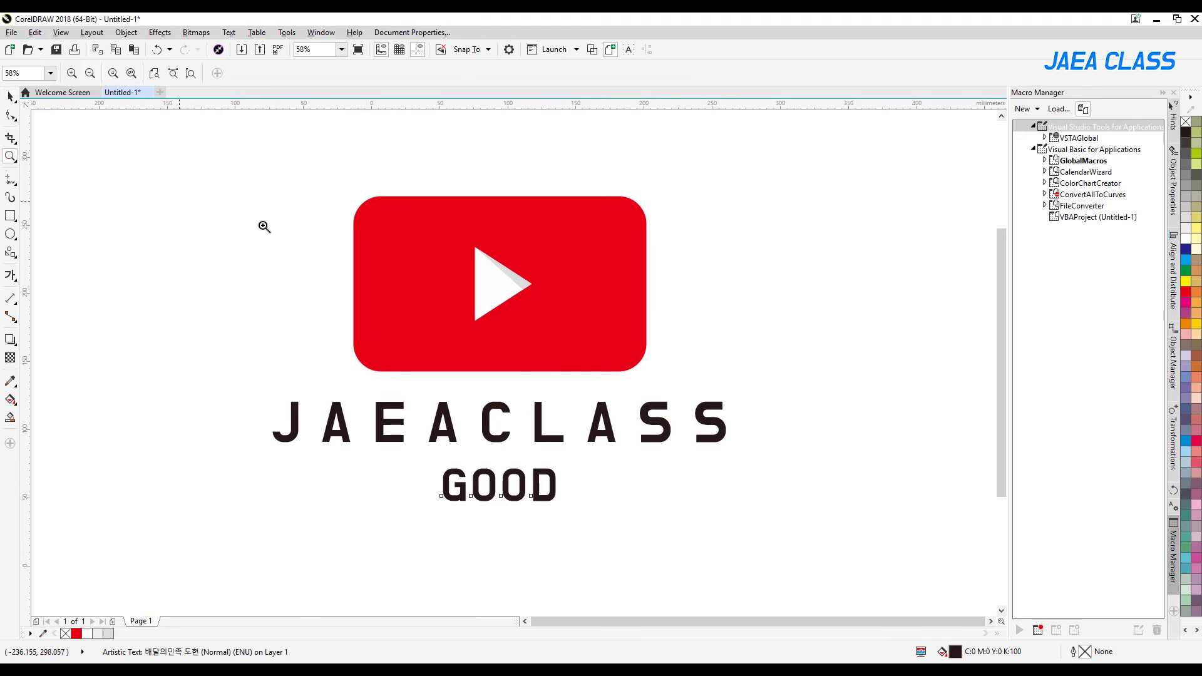
pyautogui.rightClick(303, 246)
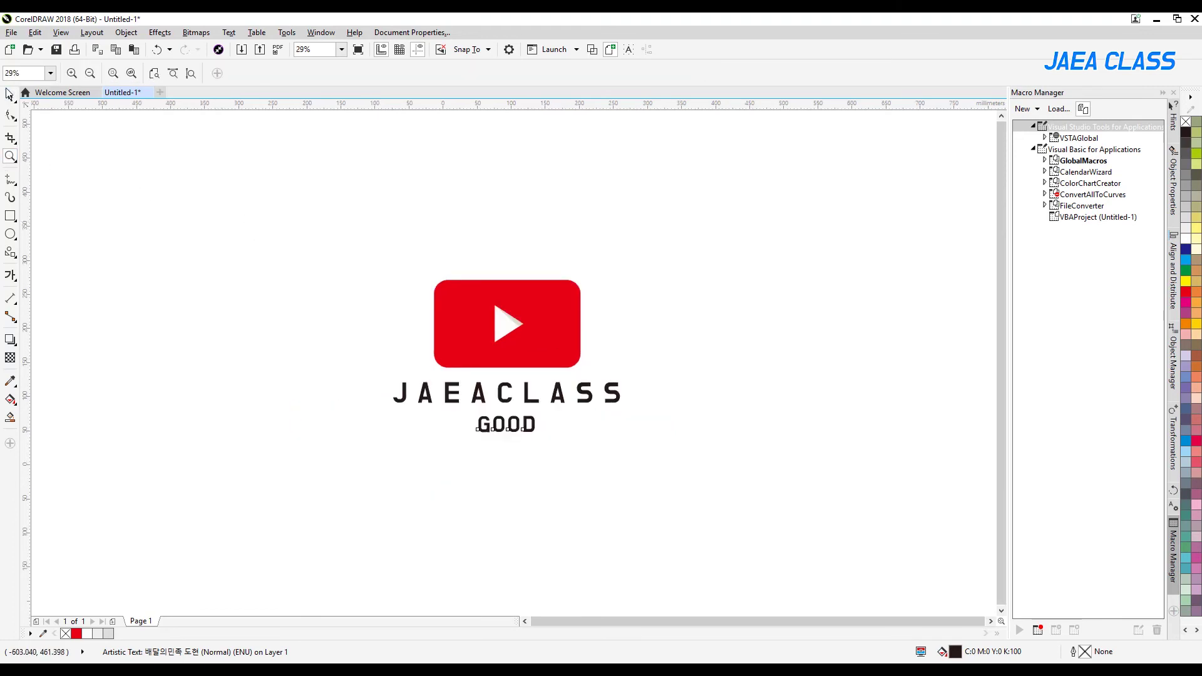
pyautogui.click(10, 95)
pyautogui.click(276, 299)
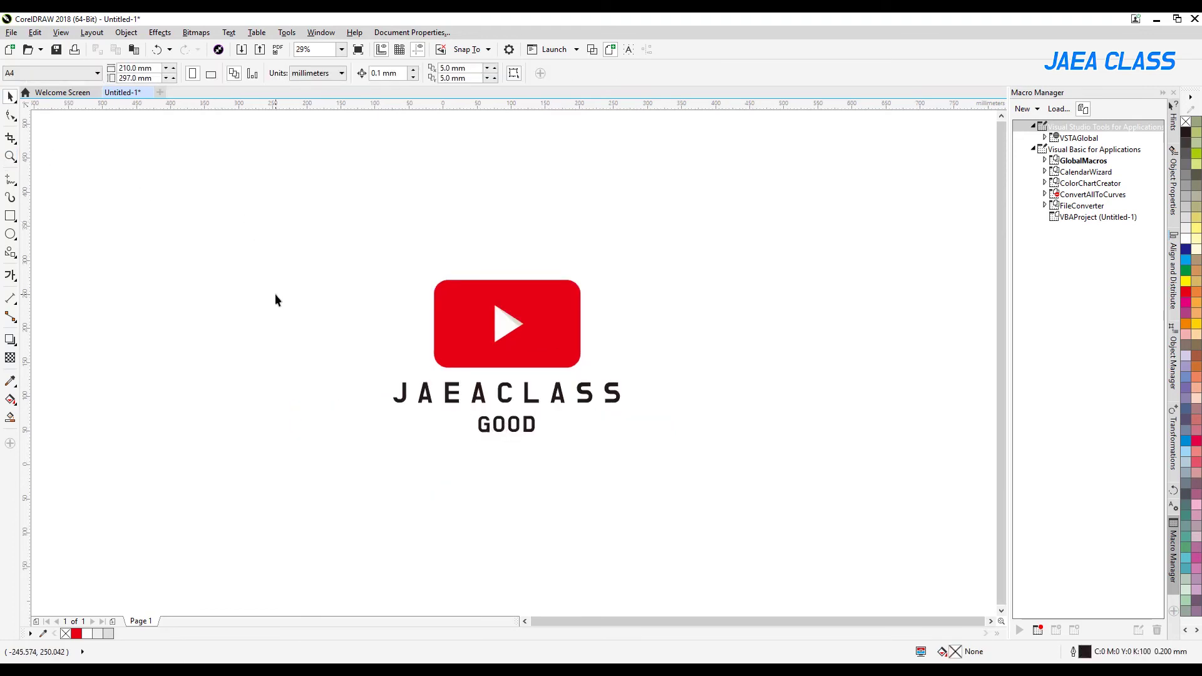
# Draw a rectangle about 1094 by 618 mm around the whole logo
pyautogui.click(10, 216)
pyautogui.moveTo(132, 149)
pyautogui.mouseDown()
pyautogui.moveTo(285, 365)
pyautogui.moveTo(804, 558)
pyautogui.moveTo(879, 571)
pyautogui.mouseUp()
pyautogui.press('space')
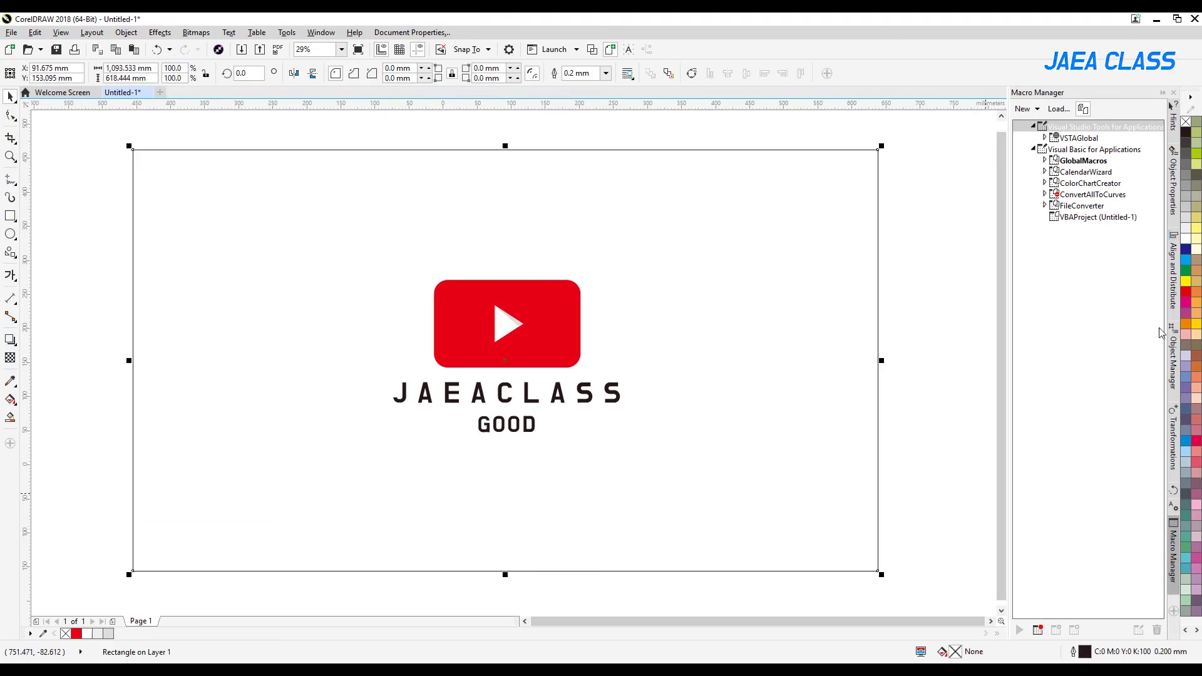
# Send the large rectangle behind the logo and fill it yellow with no outline
pyautogui.click(1196, 324)
pyautogui.hotkey('shift', 'pagedown')
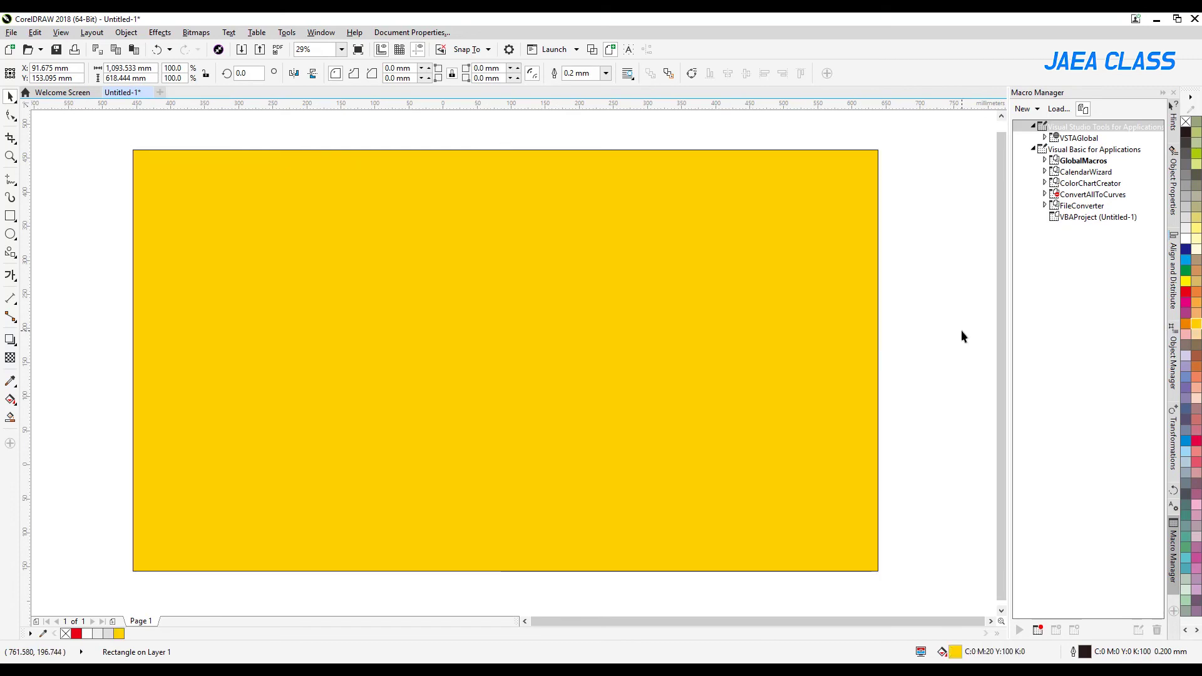
pyautogui.click(1187, 281)
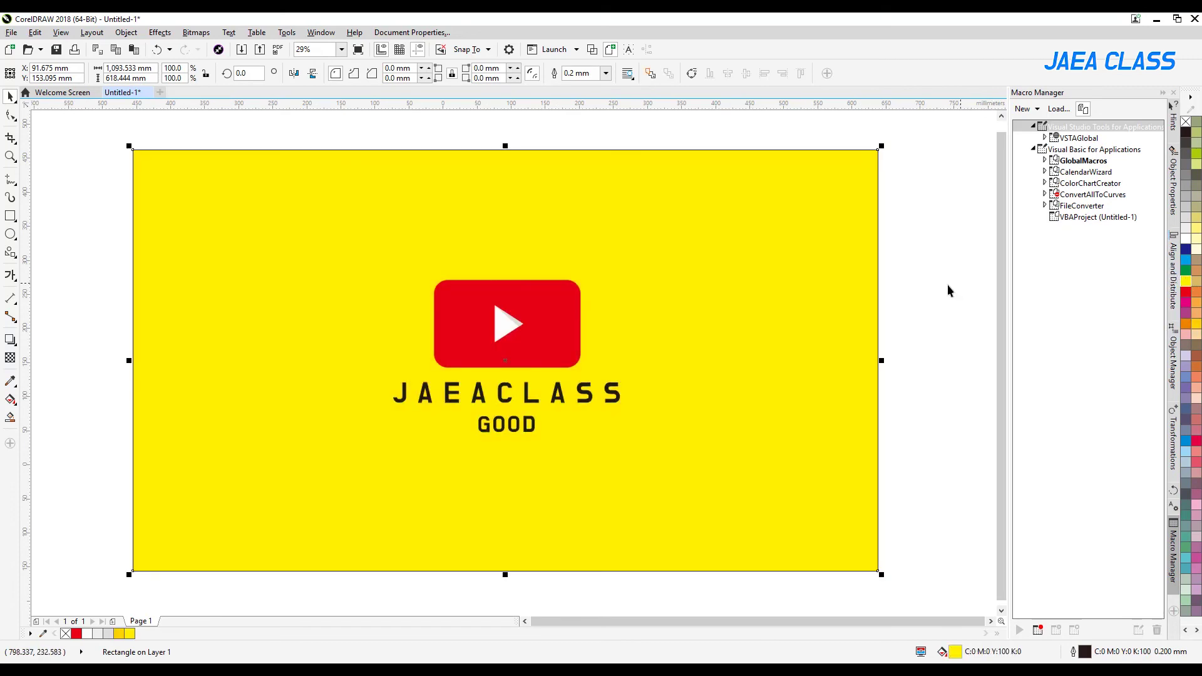
pyautogui.click(912, 264)
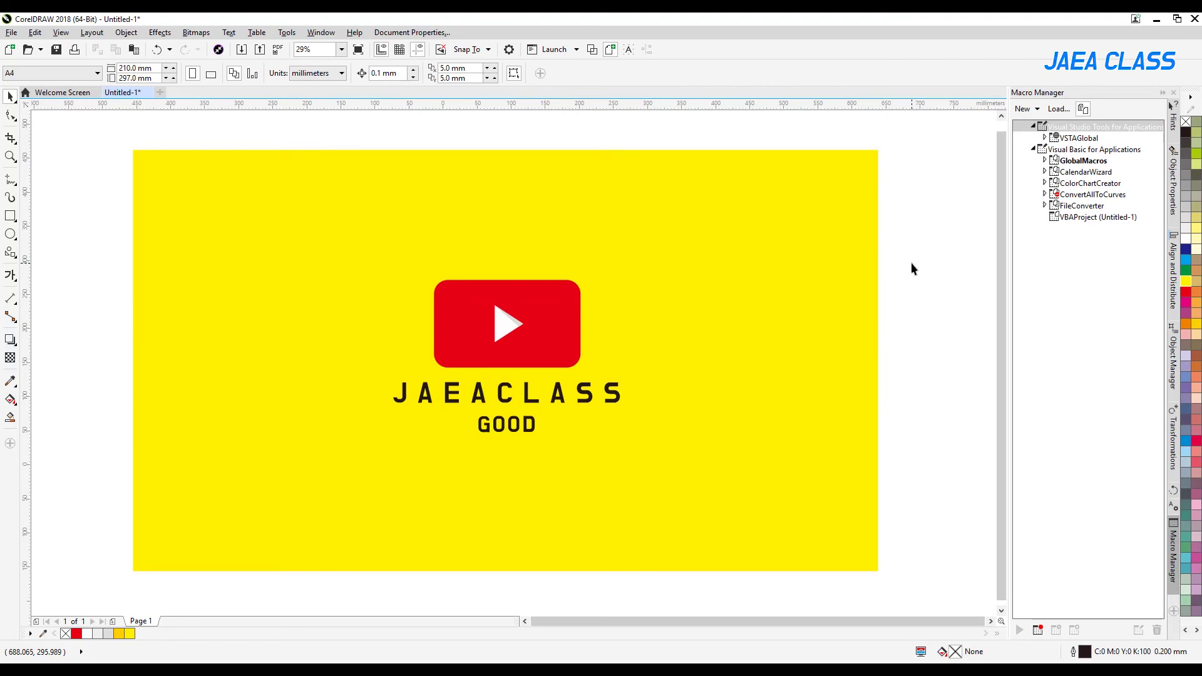
# Add a drop shadow to the red rounded rectangle, offset about 7.6 mm straight down
pyautogui.click(546, 287)
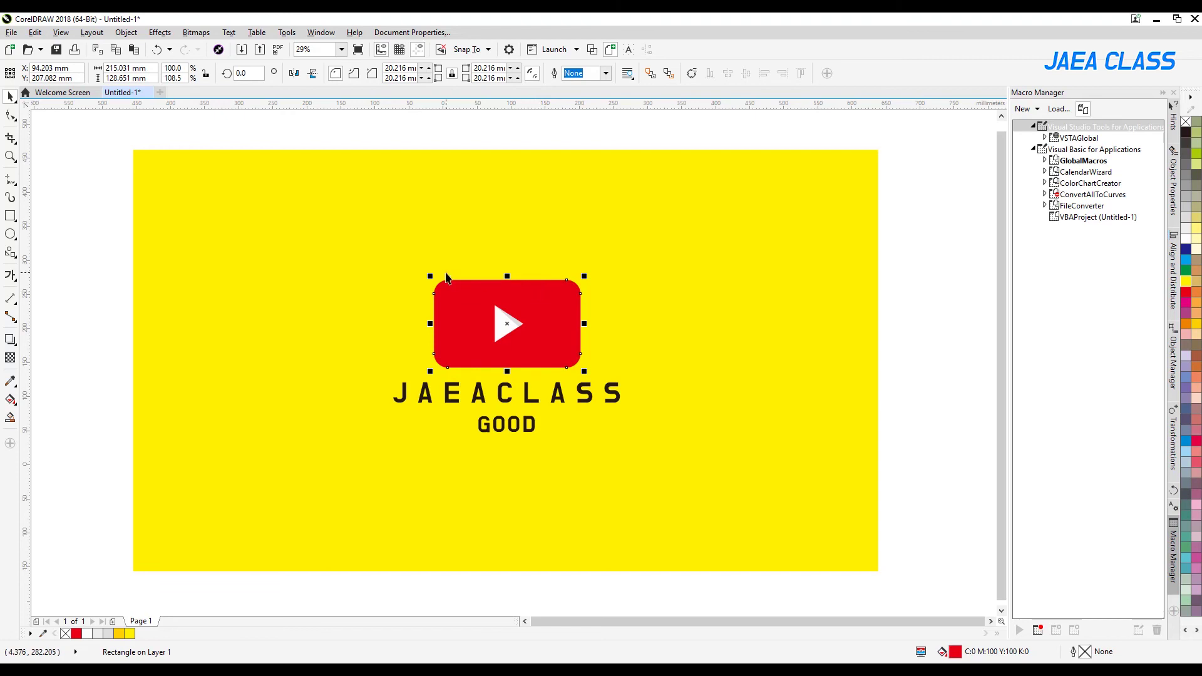
pyautogui.click(10, 340)
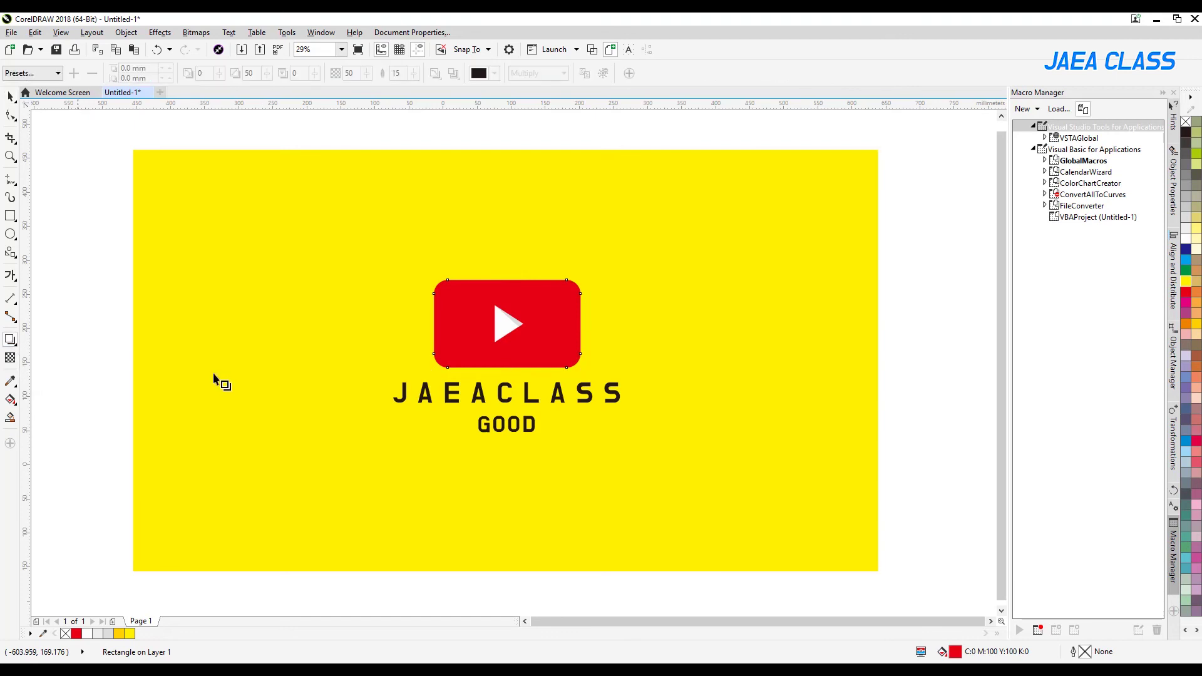
pyautogui.moveTo(507, 309); pyautogui.dragTo(509, 370)
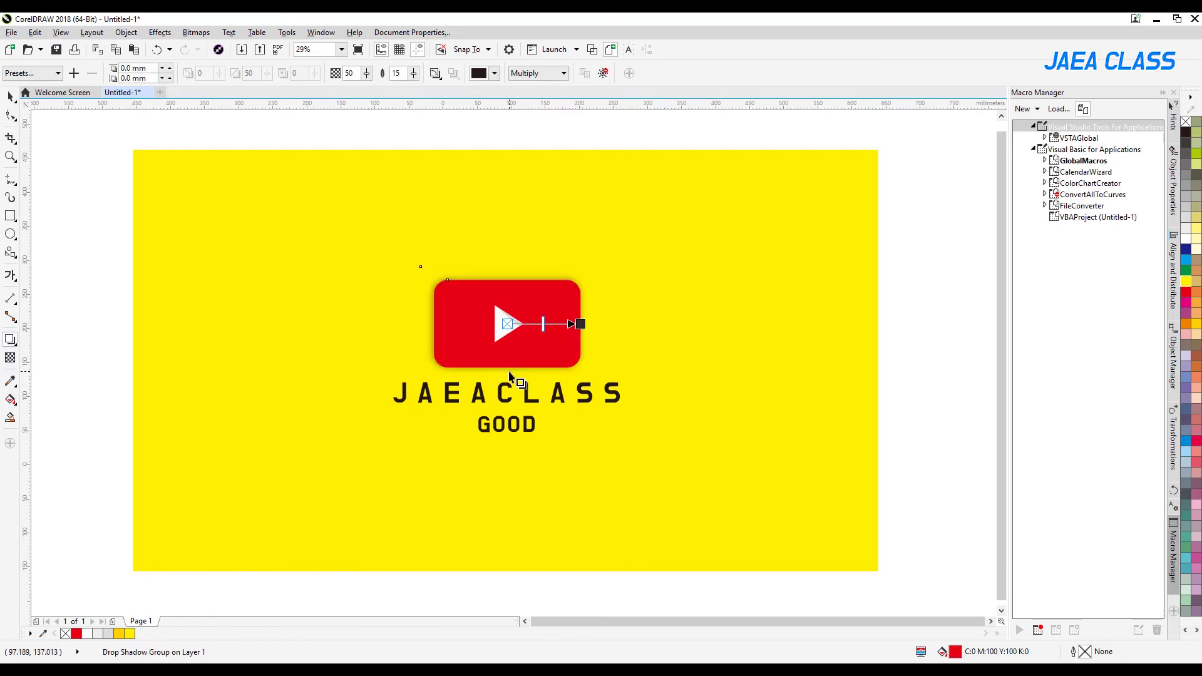
pyautogui.moveTo(581, 323); pyautogui.dragTo(503, 373)
pyautogui.press('space')
pyautogui.click(972, 287)
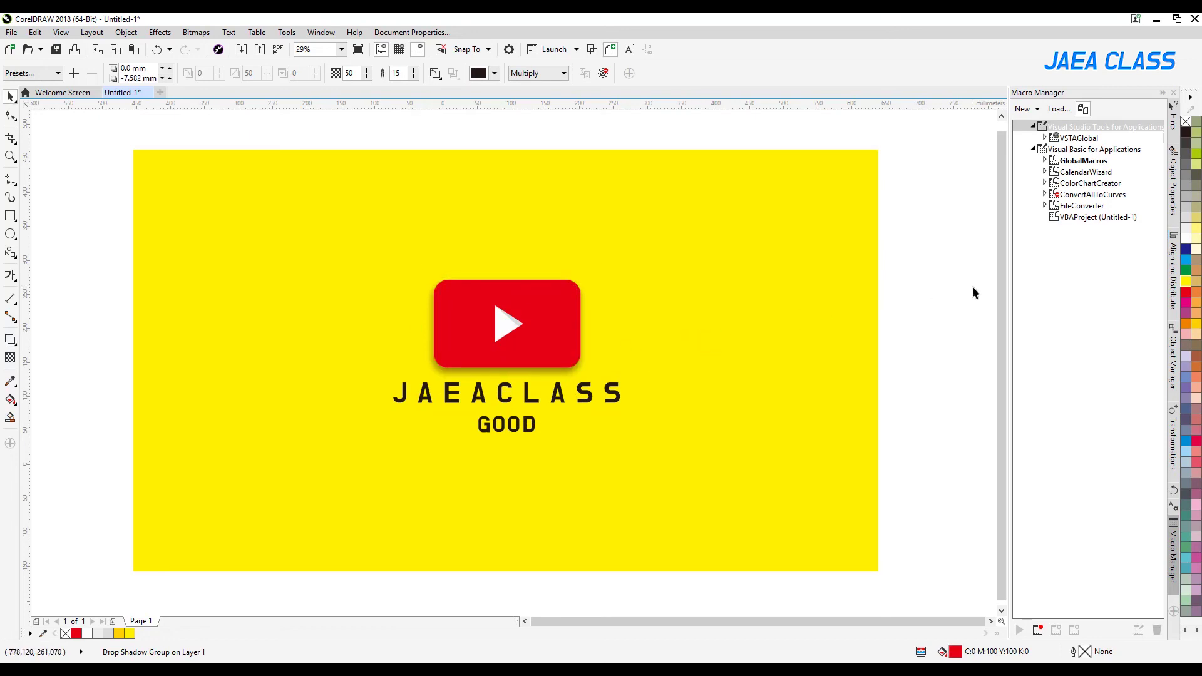
# Increase the red rectangle's corner rounding to about 64 mm at its upper-left corner and about 37 mm at its lower-right corner
pyautogui.click(553, 325)
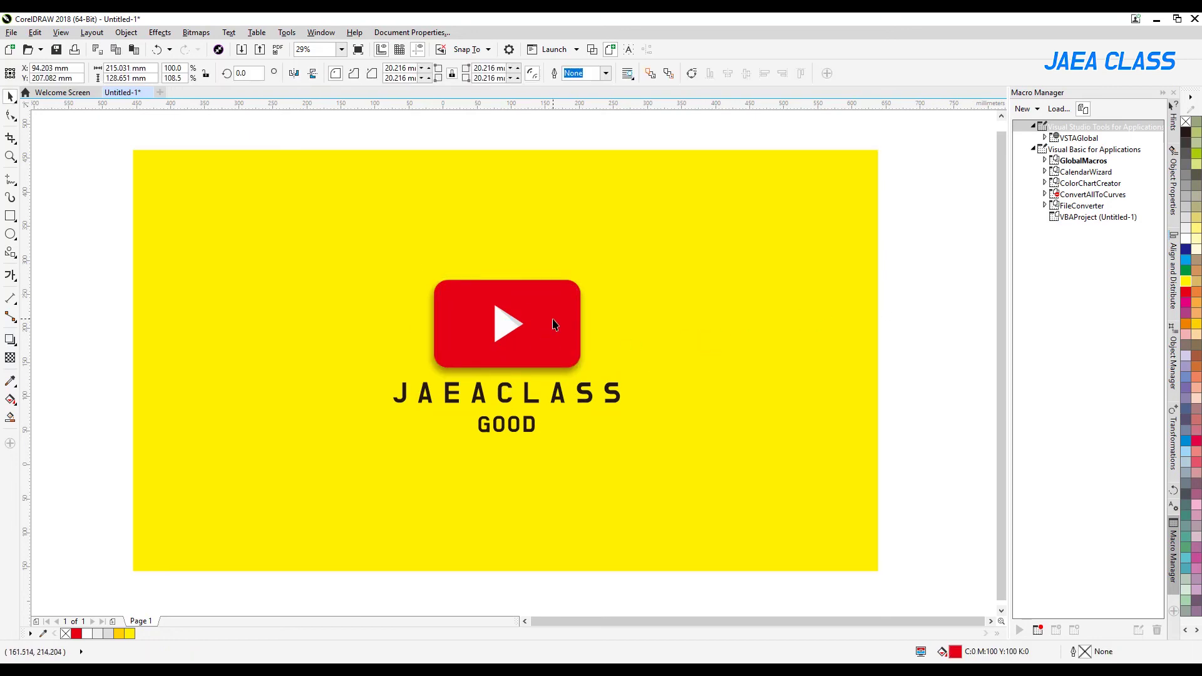
pyautogui.click(11, 115)
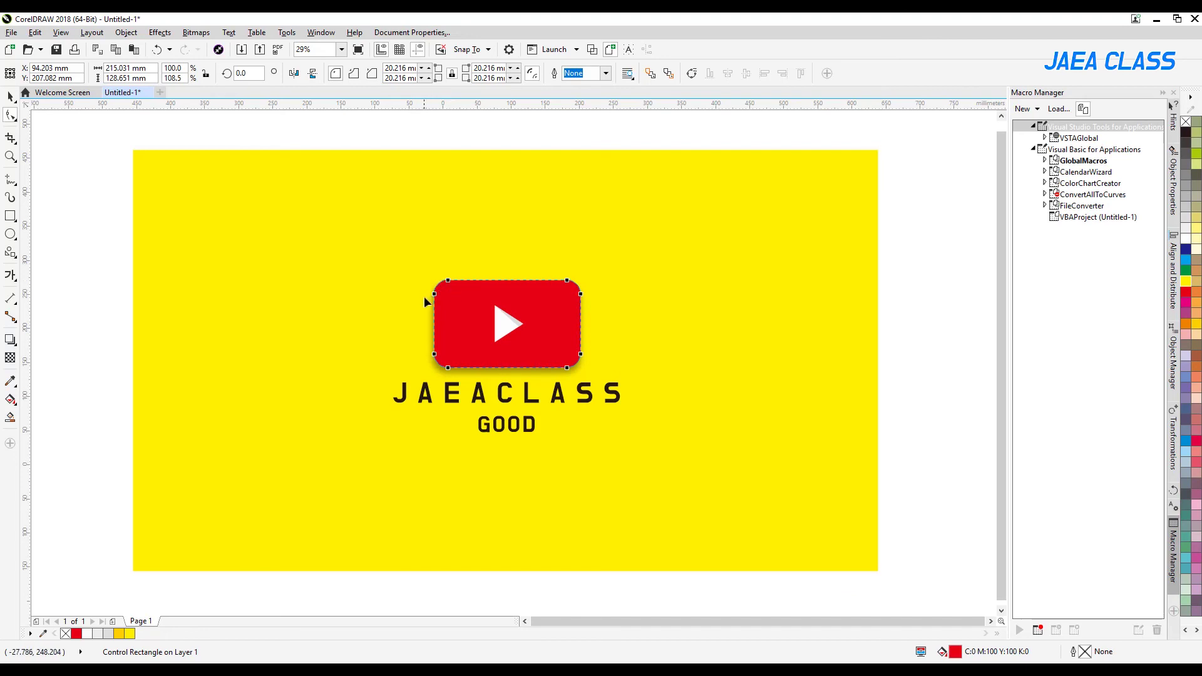
pyautogui.moveTo(448, 283); pyautogui.dragTo(481, 286)
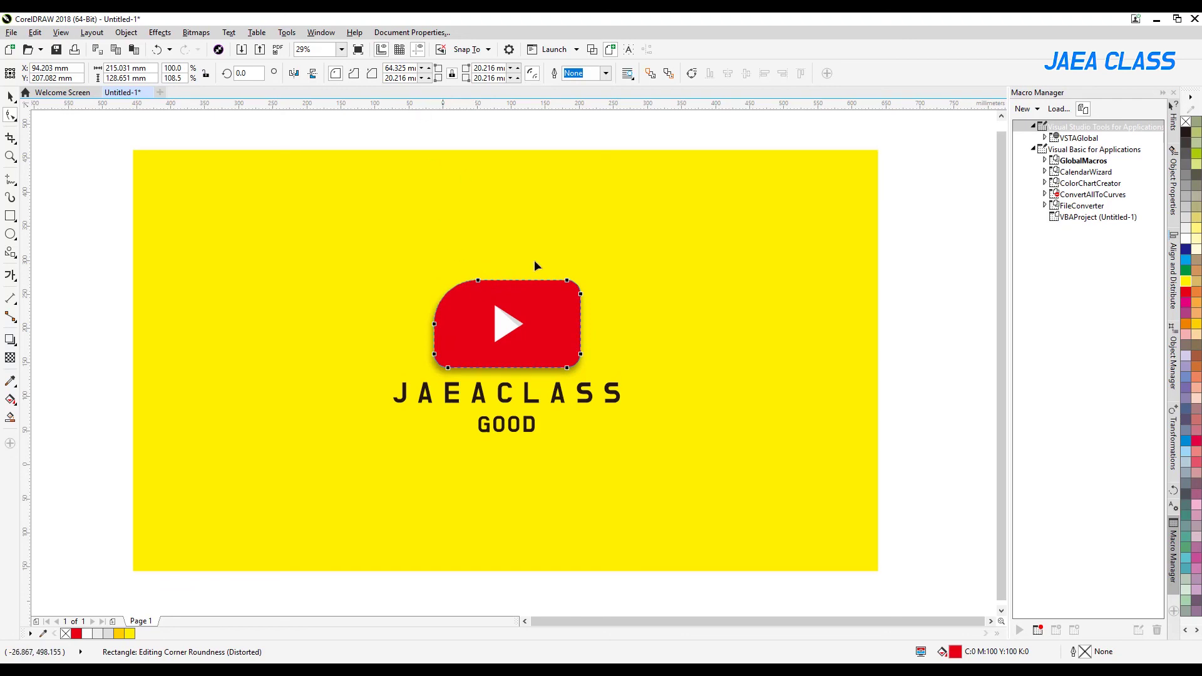
pyautogui.moveTo(566, 370); pyautogui.dragTo(556, 370)
pyautogui.press('space')
pyautogui.click(923, 329)
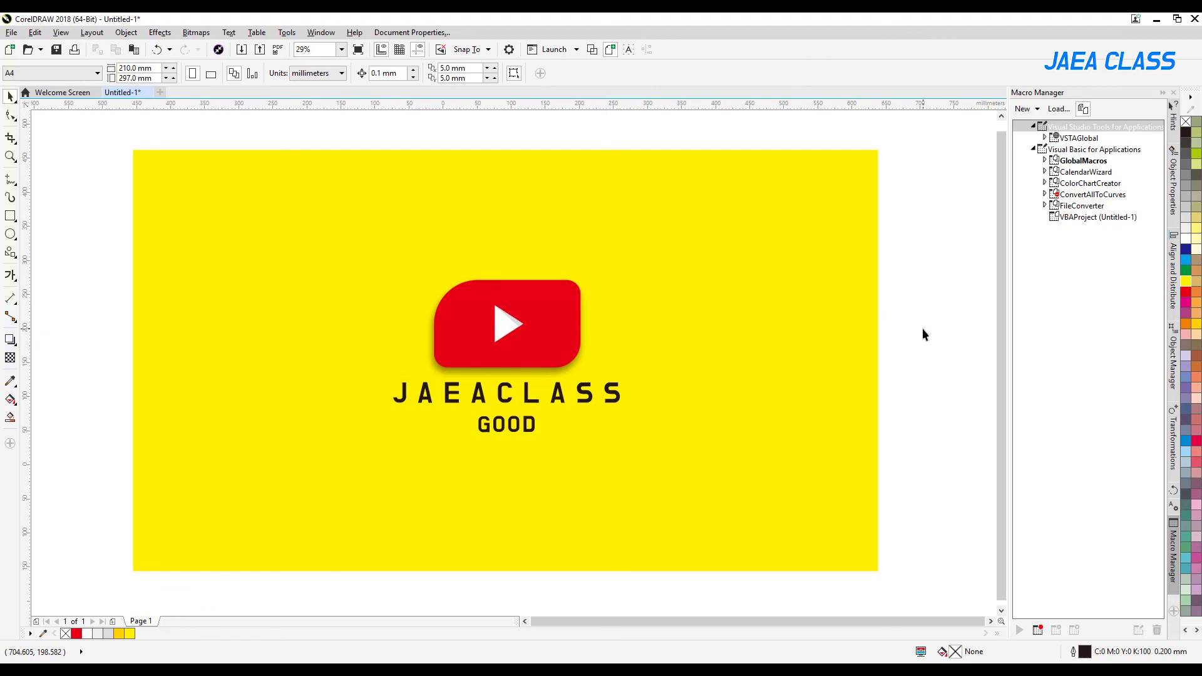
pyautogui.moveTo(668, 418); pyautogui.dragTo(481, 429)
pyautogui.hotkey('ctrl', 'z')
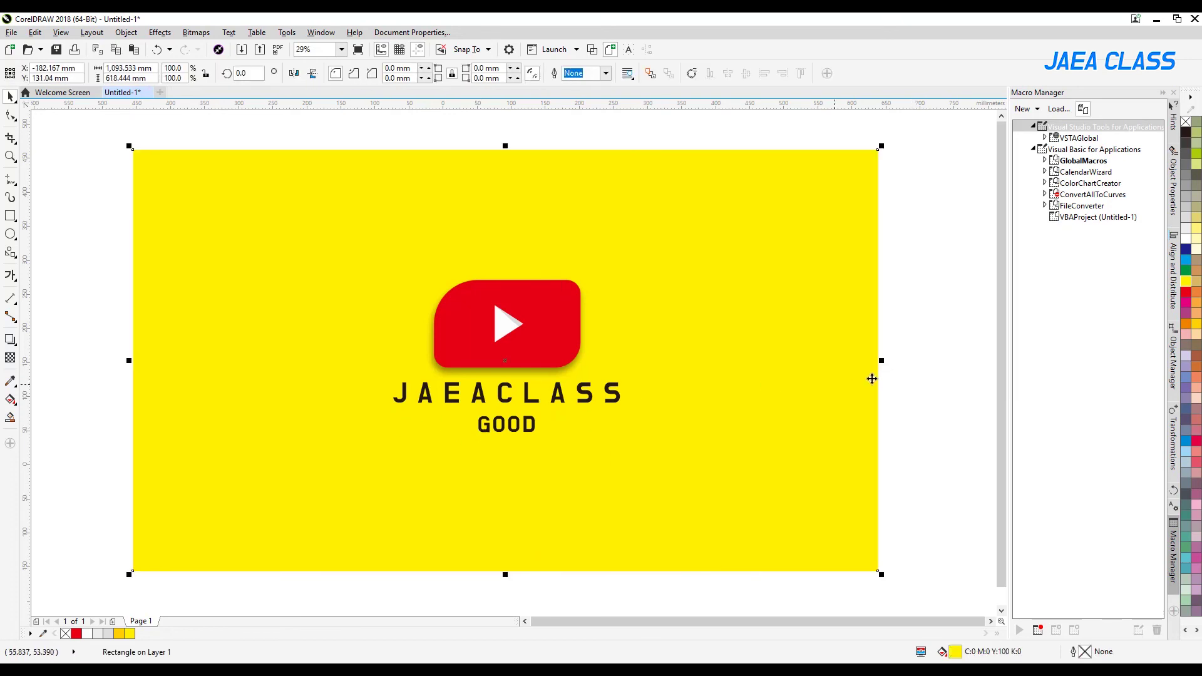
pyautogui.moveTo(904, 375); pyautogui.dragTo(387, 431)
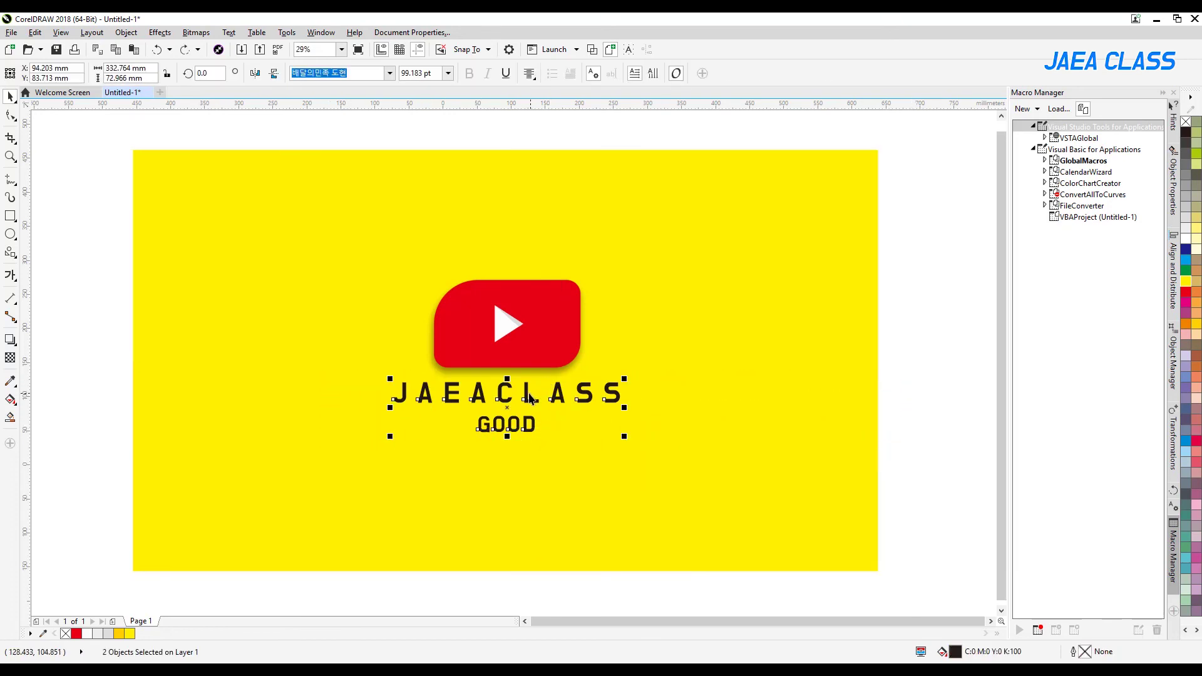
pyautogui.doubleClick(530, 398)
pyautogui.click(10, 96)
pyautogui.click(69, 153)
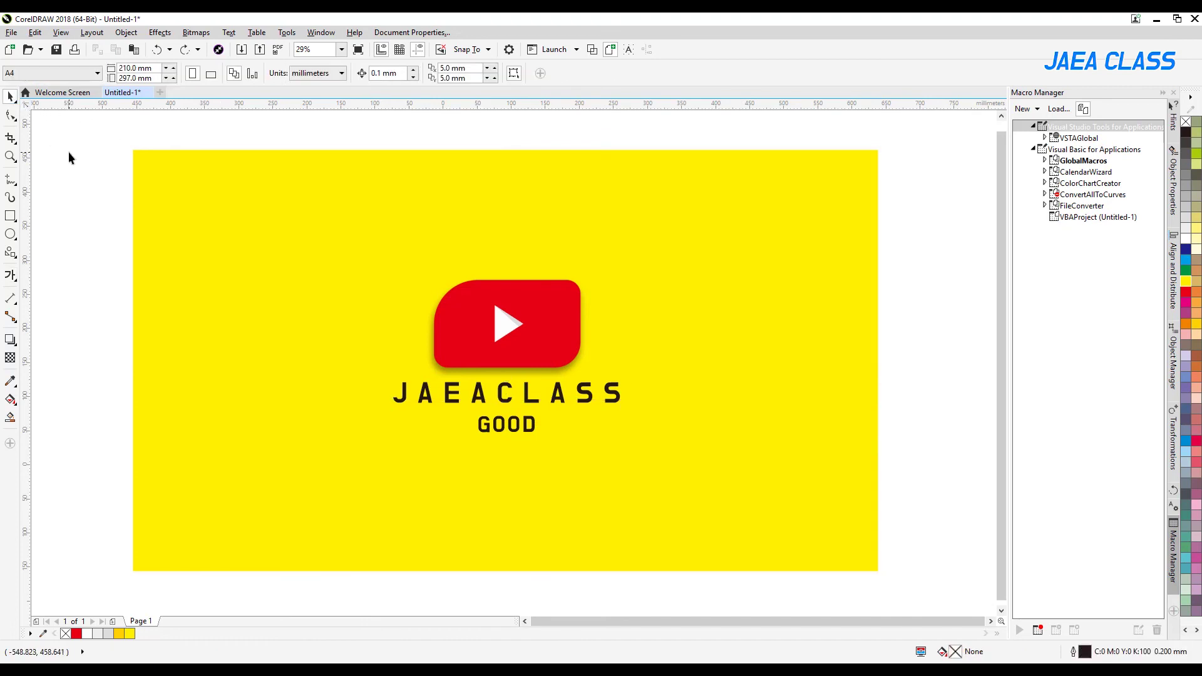
# Fill the background rectangle red and the rounded button shape white
pyautogui.click(670, 220)
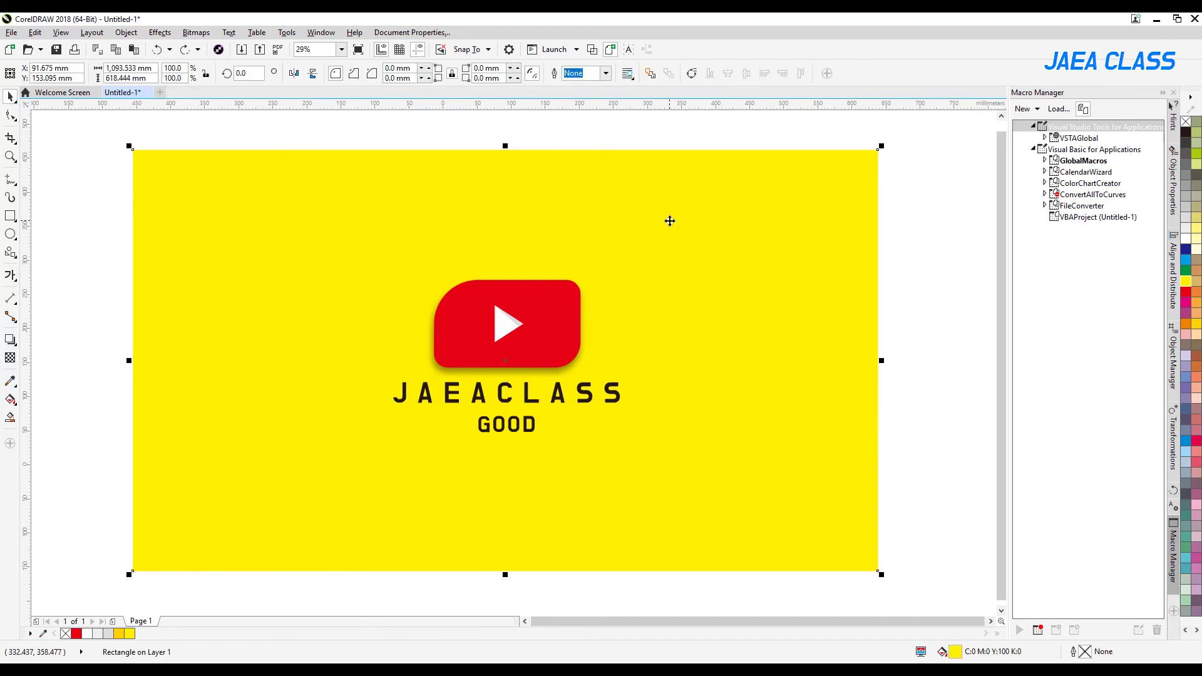
pyautogui.click(1185, 291)
pyautogui.click(547, 295)
pyautogui.click(1186, 282)
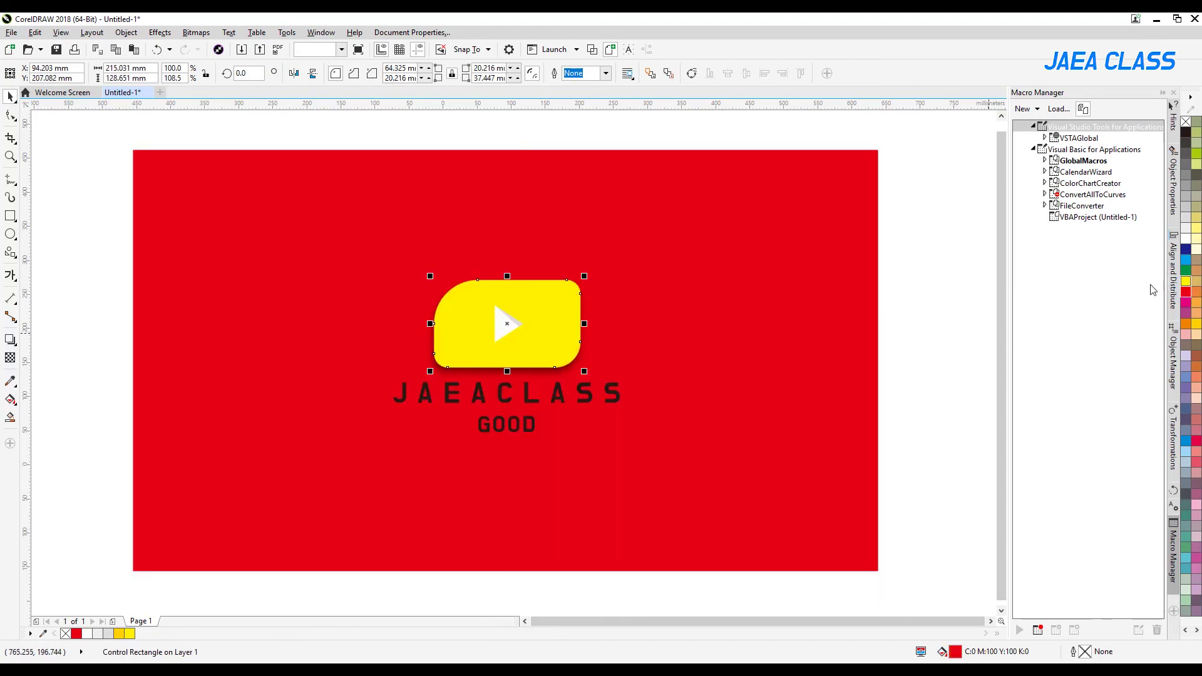
pyautogui.click(1185, 238)
# Fill the play triangle red and the JAEACLASS and GOOD text lines white
pyautogui.click(507, 320)
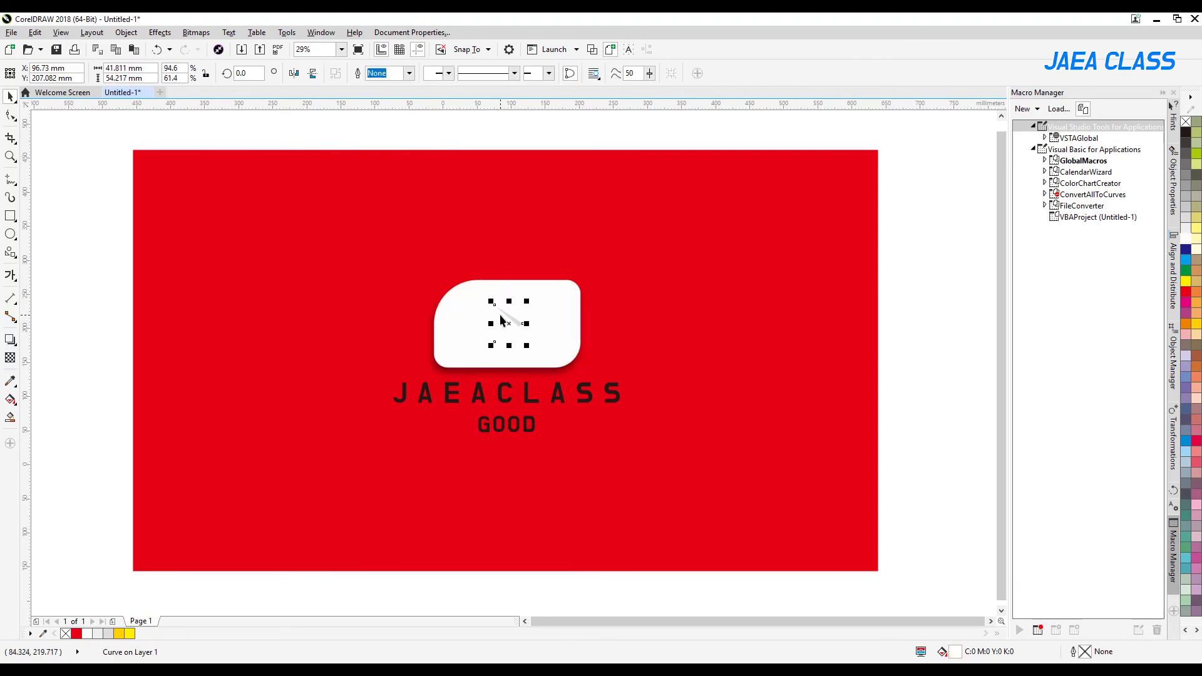
pyautogui.click(1185, 291)
pyautogui.click(933, 344)
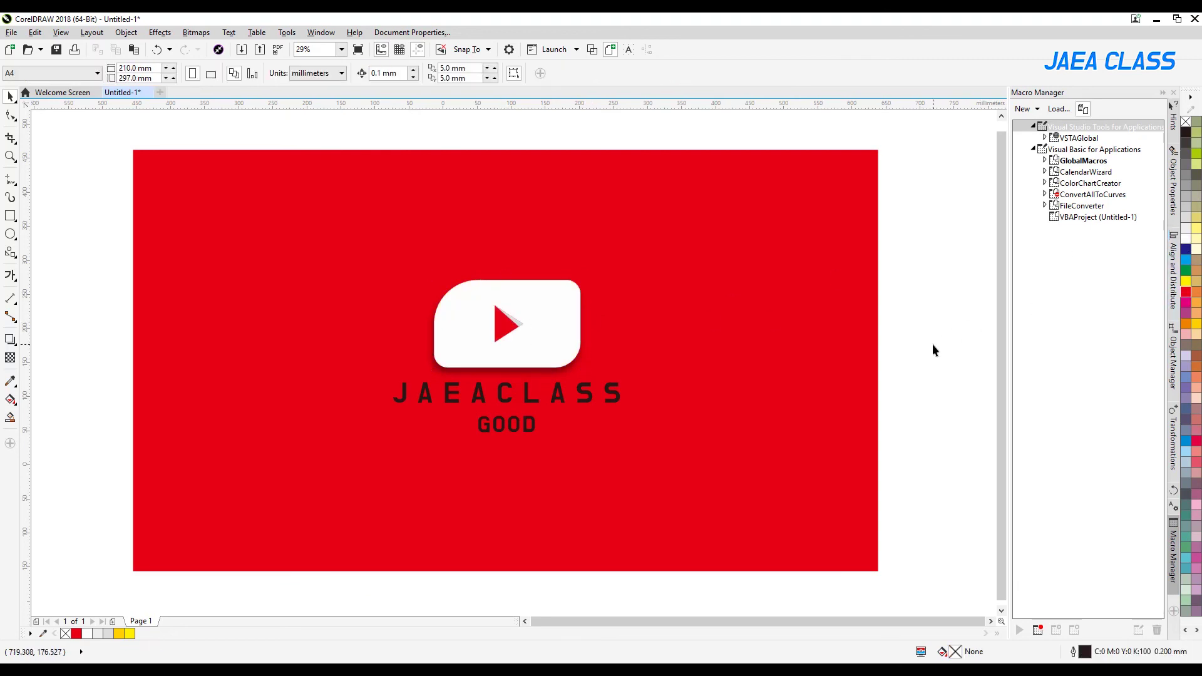
pyautogui.moveTo(879, 485); pyautogui.dragTo(361, 369)
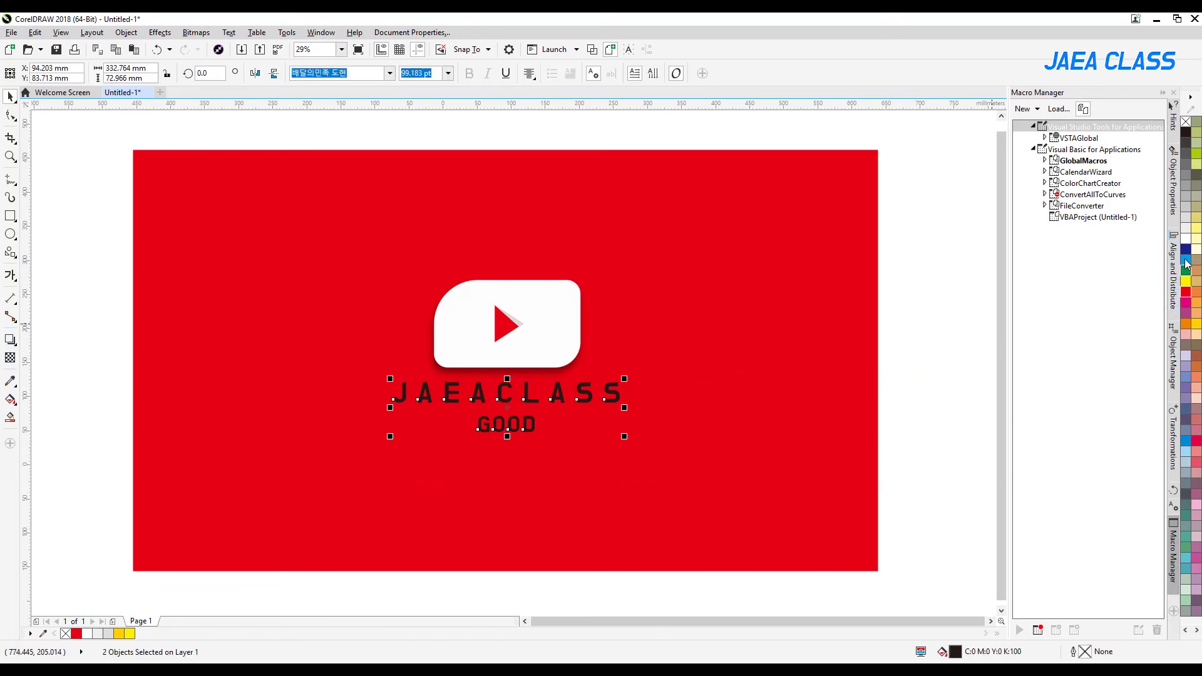
pyautogui.click(1185, 239)
# Fill the rounded button shape yellow and the shading sliver on the play triangle black
pyautogui.click(555, 282)
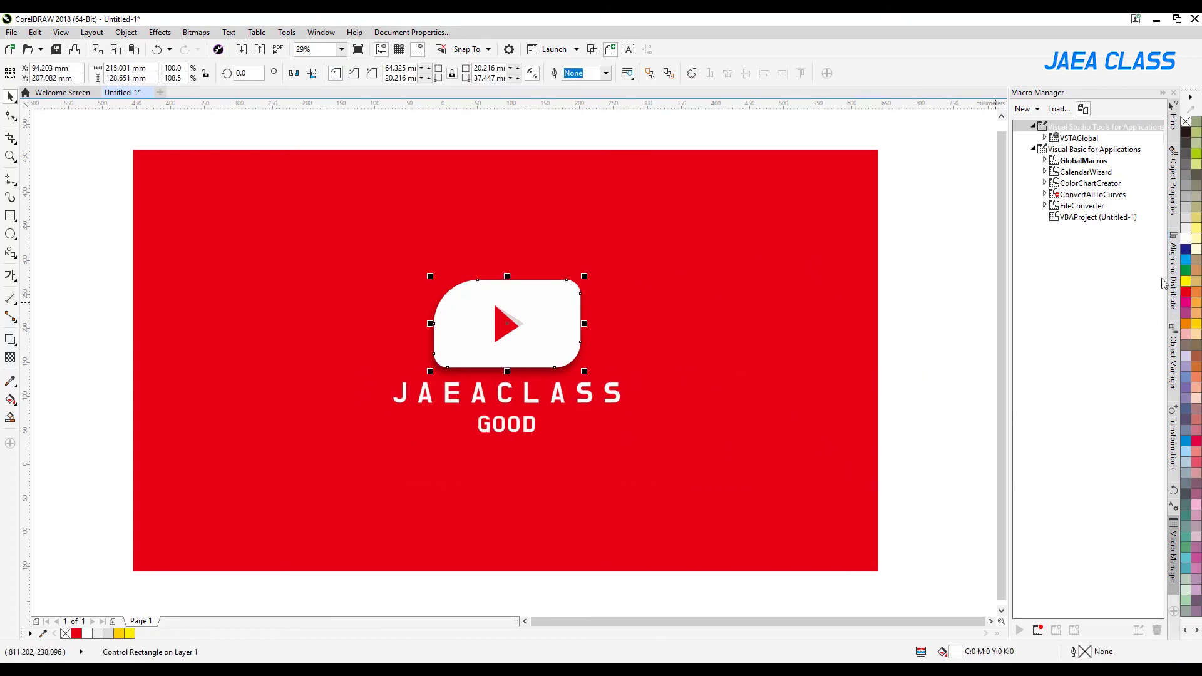
pyautogui.click(1185, 281)
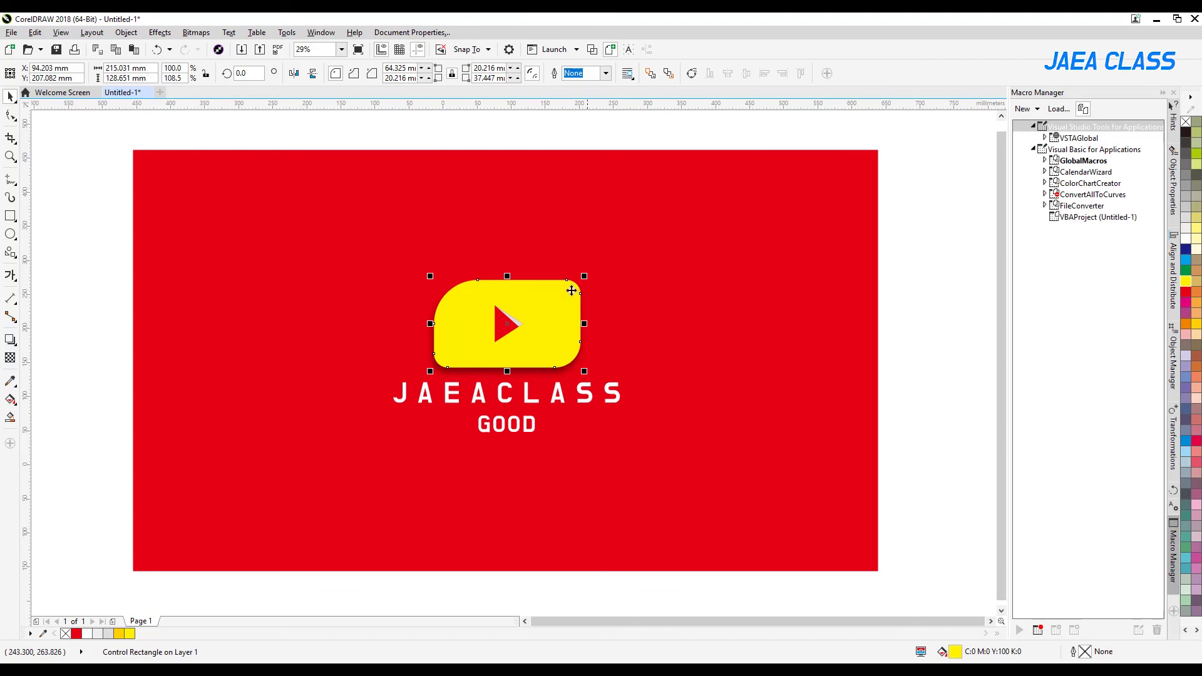
pyautogui.click(514, 324)
pyautogui.click(1186, 132)
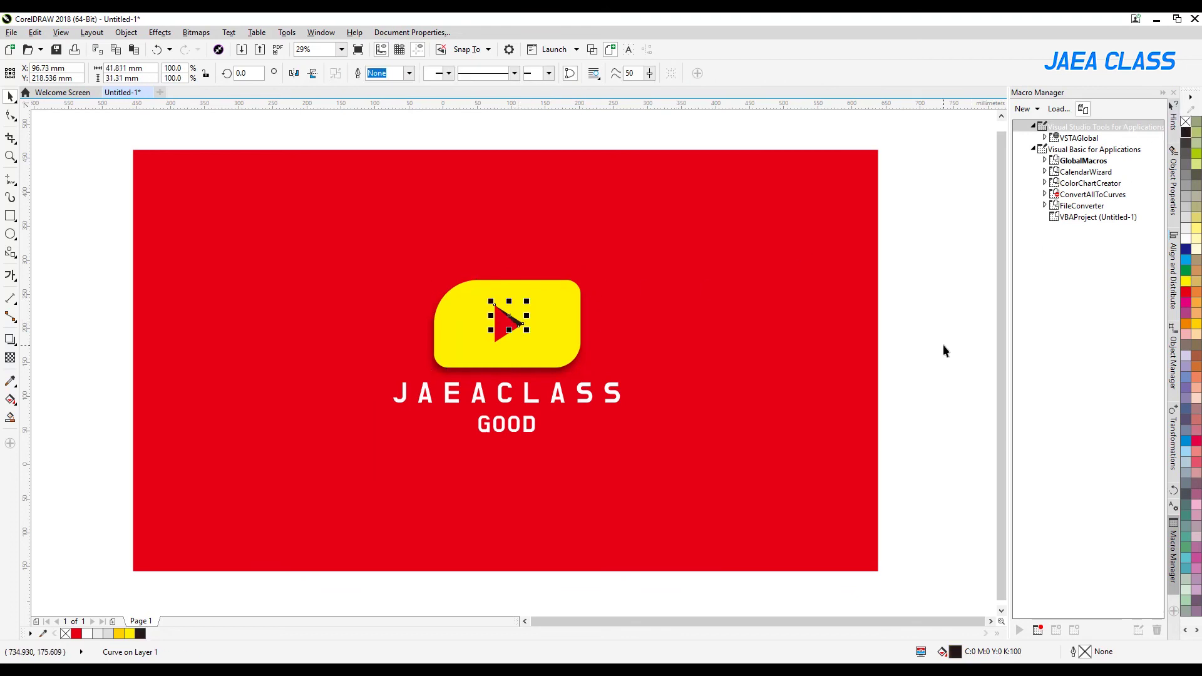
pyautogui.click(943, 343)
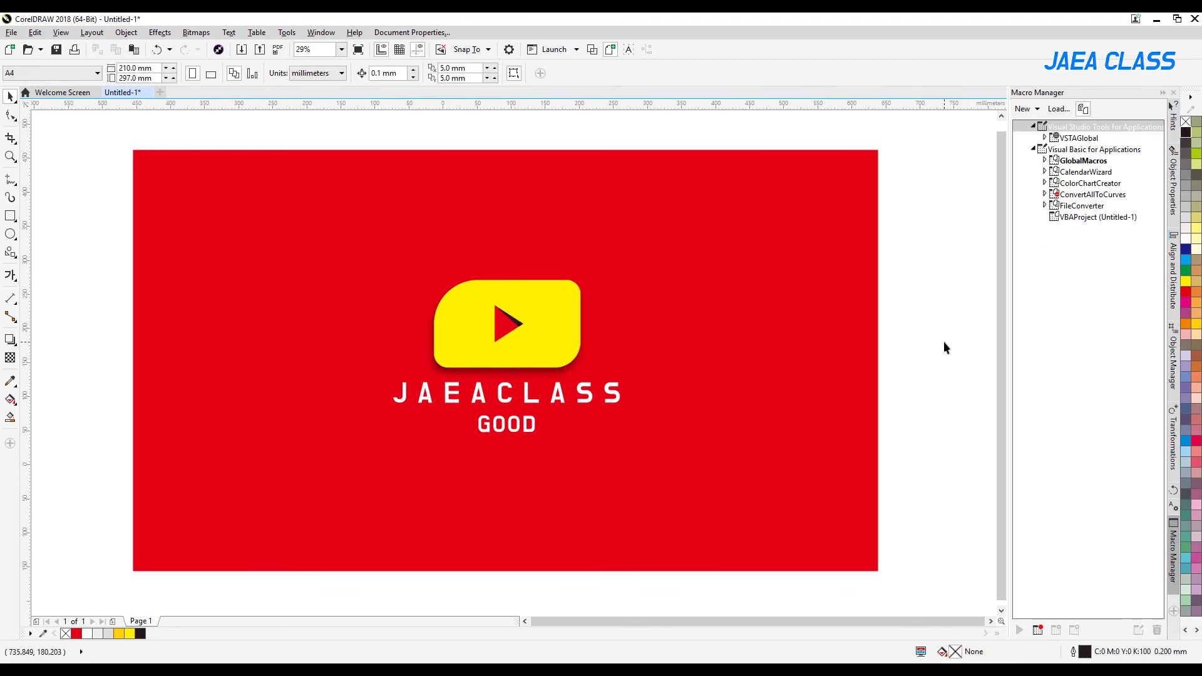